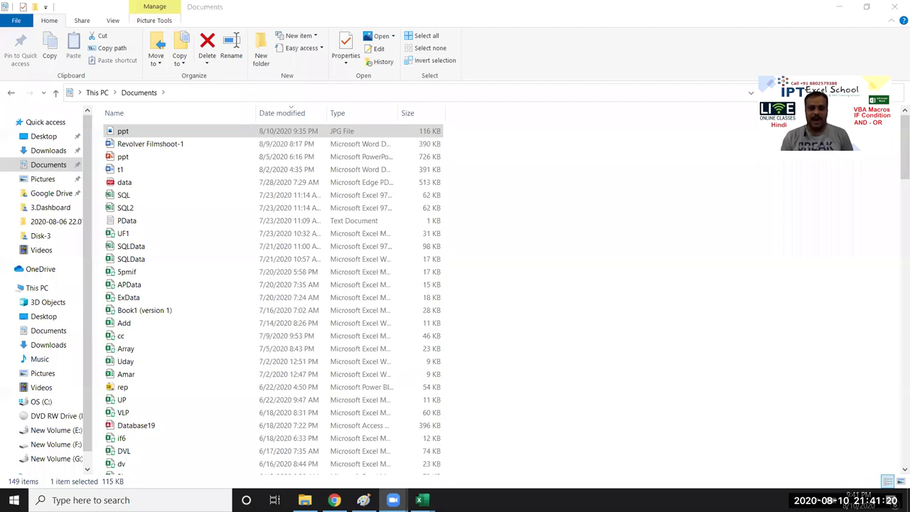
- Bring Book1 forward, move to Sheet3 and enter the Sales header in A1
mouse_move(419, 499)
click(295, 444)
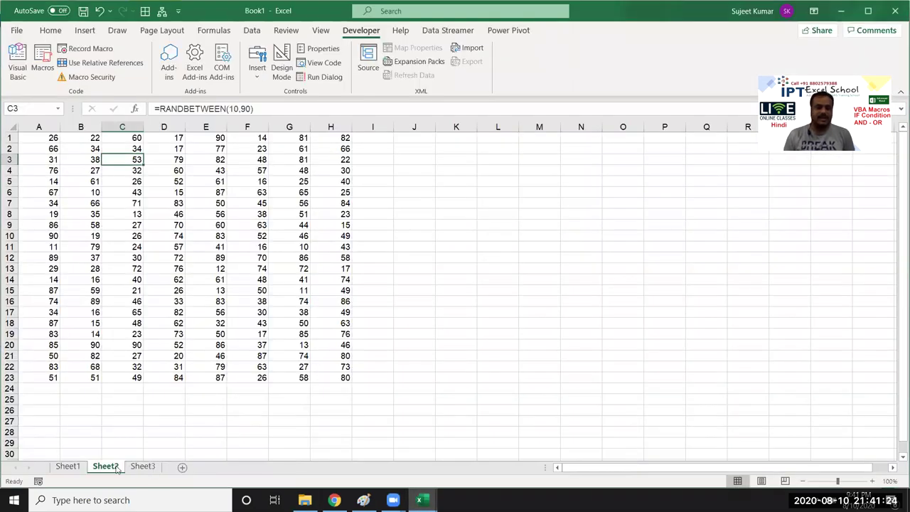
key(ctrl+Page_Down)
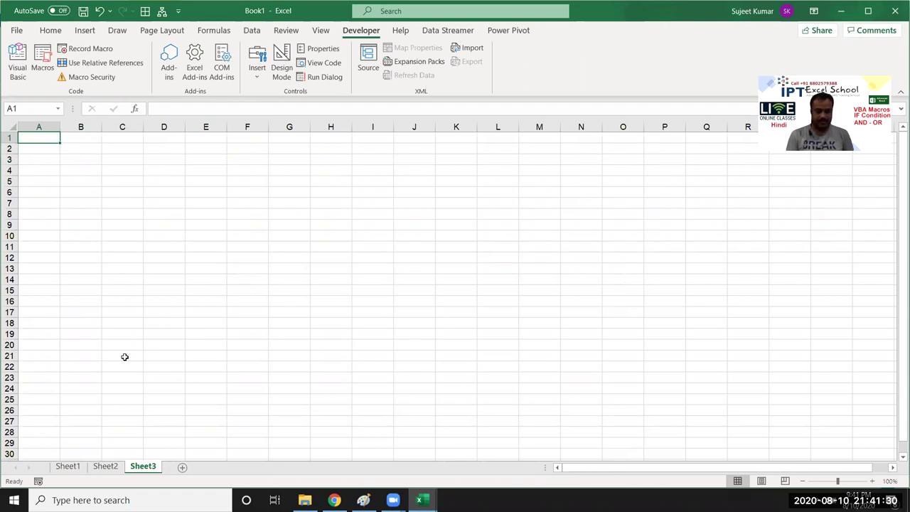
text(Sale)
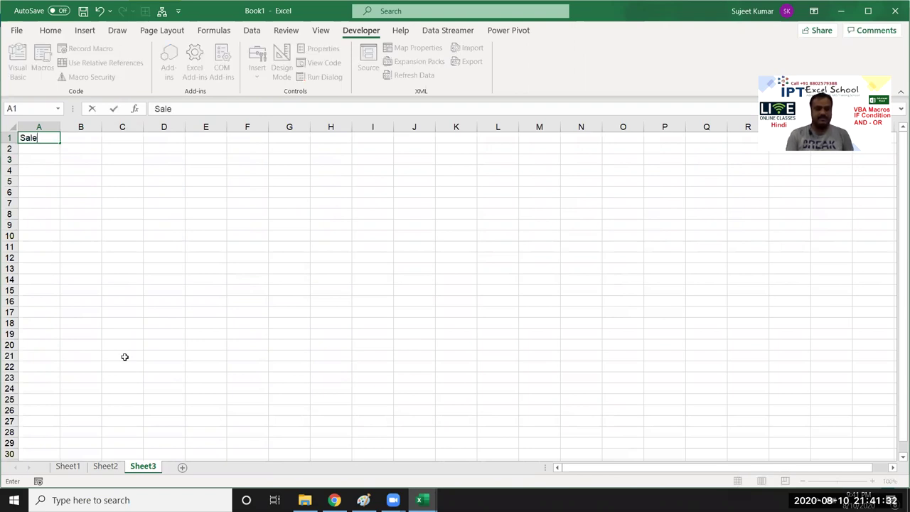
key(Return)
- Enter the sales values down A2:A9, correcting the last entry to 36
text(85 36)
key(Return)
text(52)
key(Return)
text(12 36 96)
key(Return)
text(36)
key(Return)
text(363)
key(Return)
key(Up)
key(F2)
key(BackSpace)
key(Return)
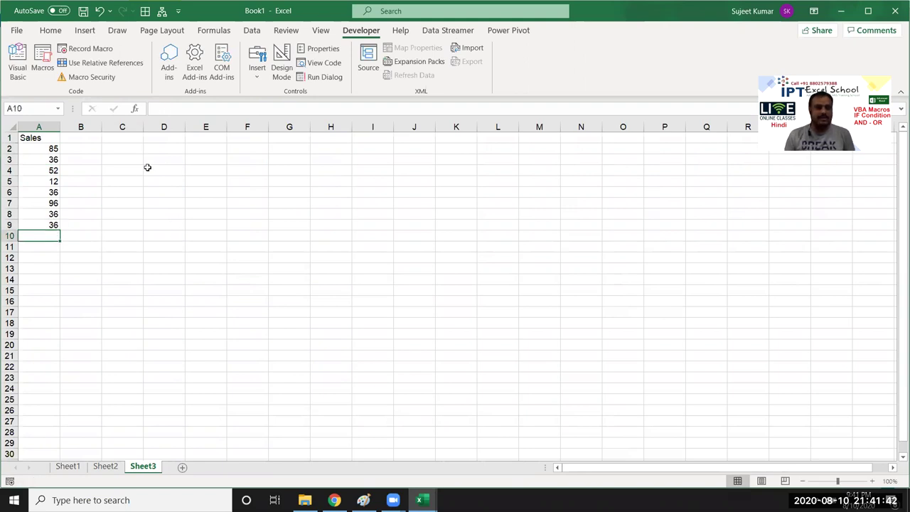
- Enter the range label 85-95 in D3 and 500 in E3, then select B2
click(150, 158)
text(85-95)
key(Return)
key(Up)
key(Right)
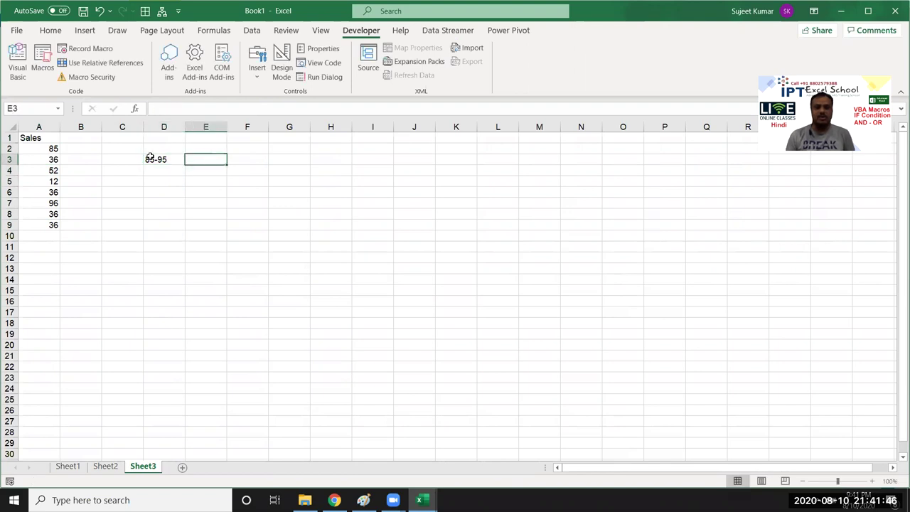
text(500)
key(Return)
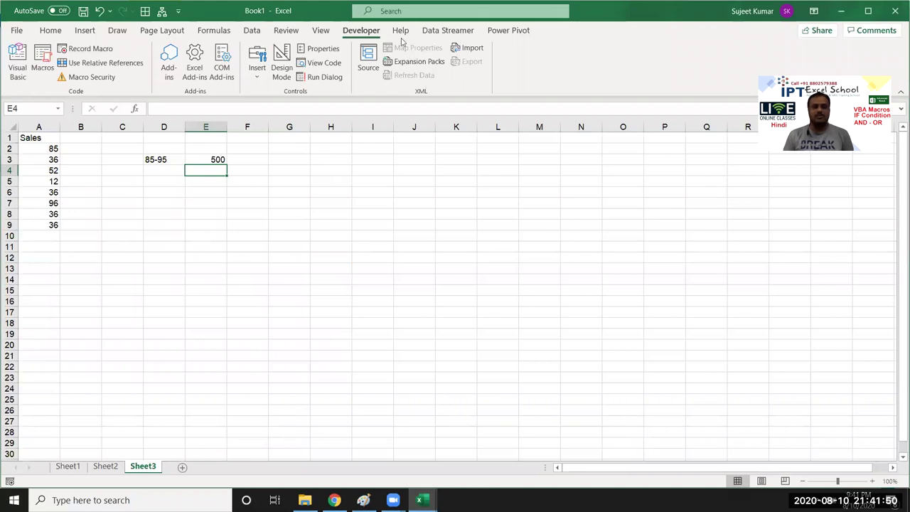
click(81, 150)
- Open the Visual Basic editor and delete all the old code in Module1
click(17, 71)
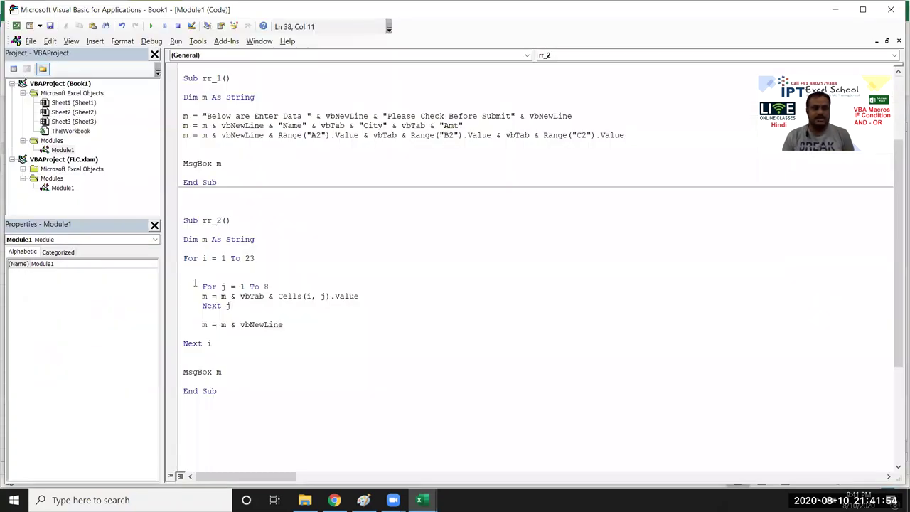
scroll(205, 287, up, 4)
click(246, 278)
key(ctrl+a)
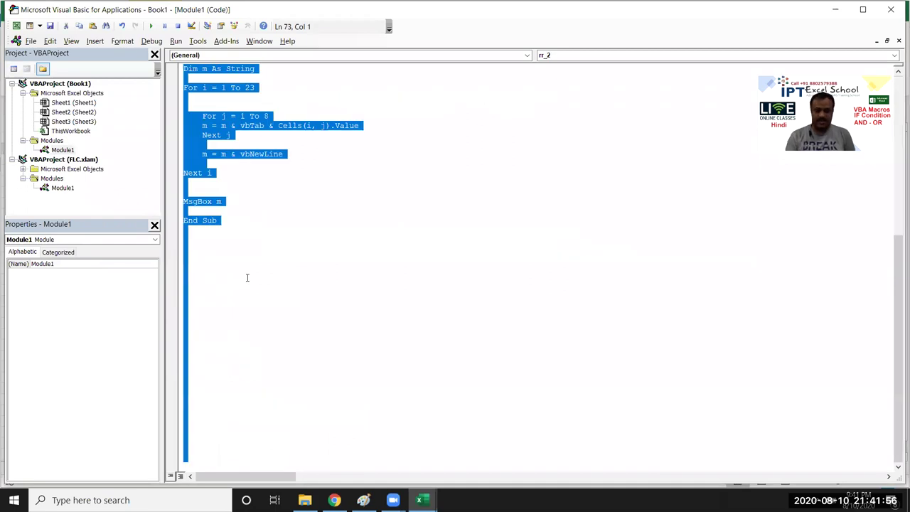
key(Delete)
text(sub i)
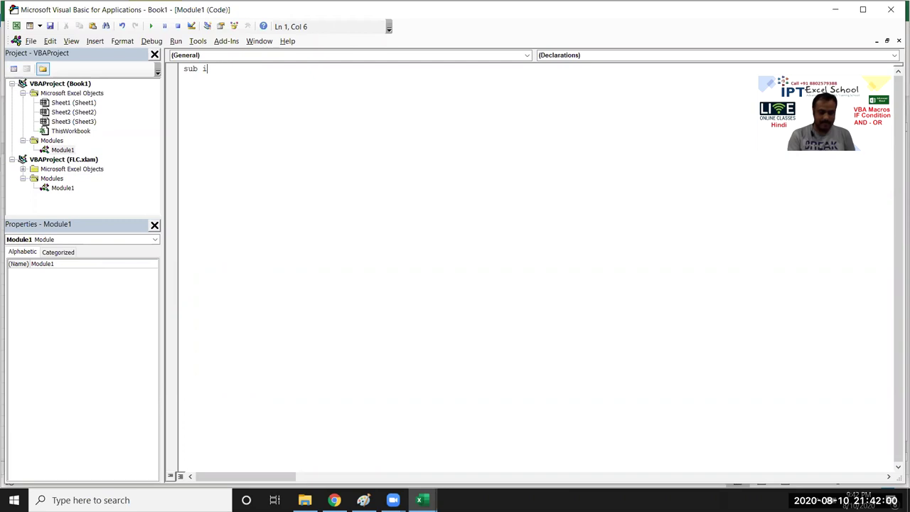
- Write the Sub if_1 header and a For i = 2 To 9 loop line
text(f)
key(Return)
key(Return)
key(Return)
text(i)
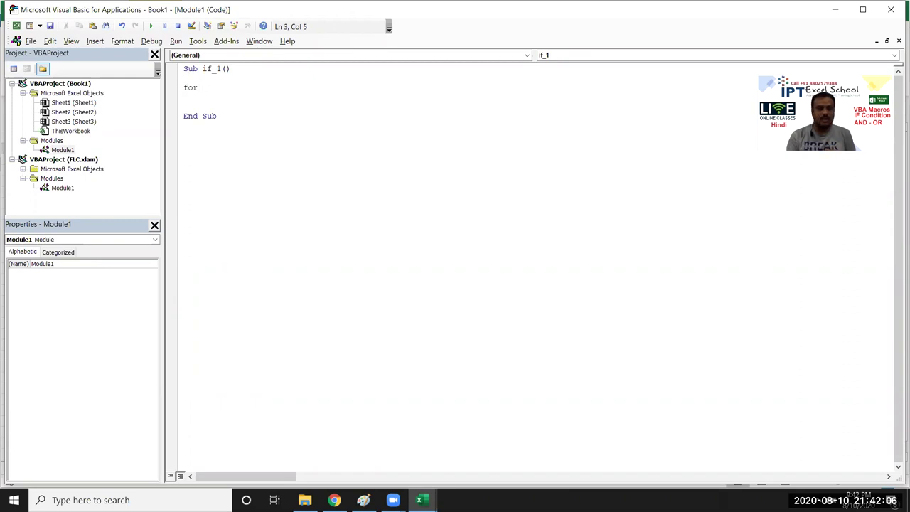
text( =)
key(BackSpace)
text(=)
key(BackSpace)
key(BackSpace)
text(i = )
text(2 to)
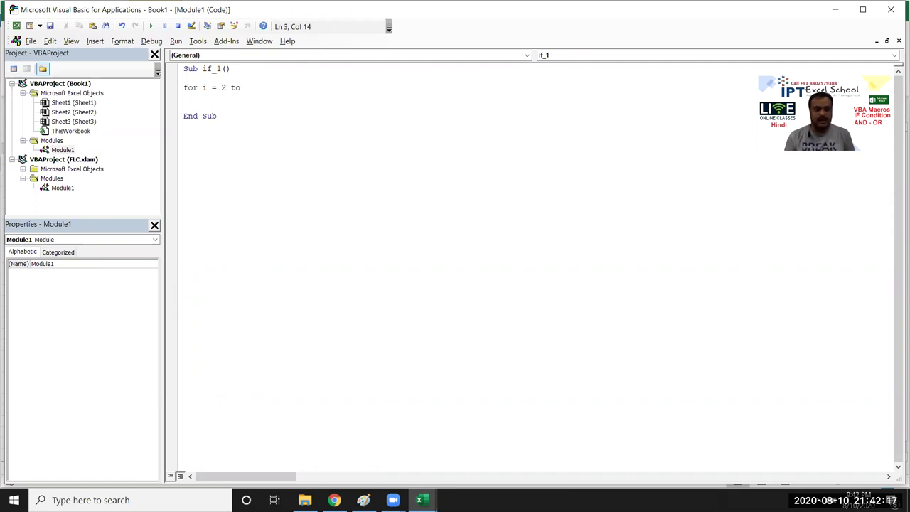
key(alt+F11)
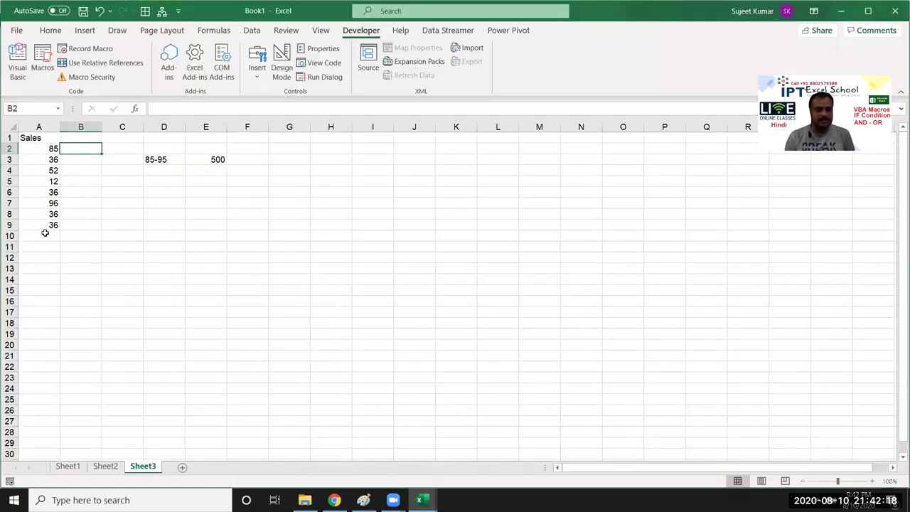
key(alt+F11)
key(Return)
key(Return)
key(Return)
- Close the loop with Next i and begin an If on column A >= 50 inside it
text(nexi)
click(183, 106)
key(Return)
key(Return)
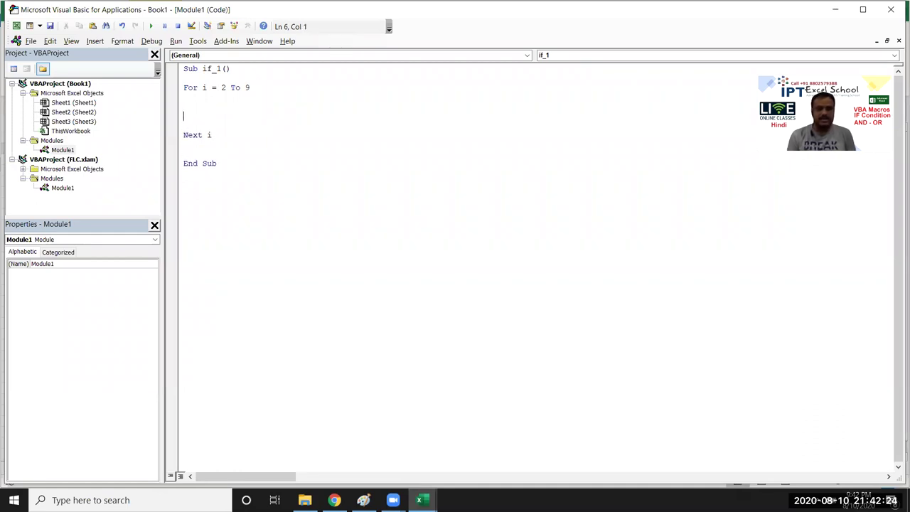
key(Return)
text(if range)
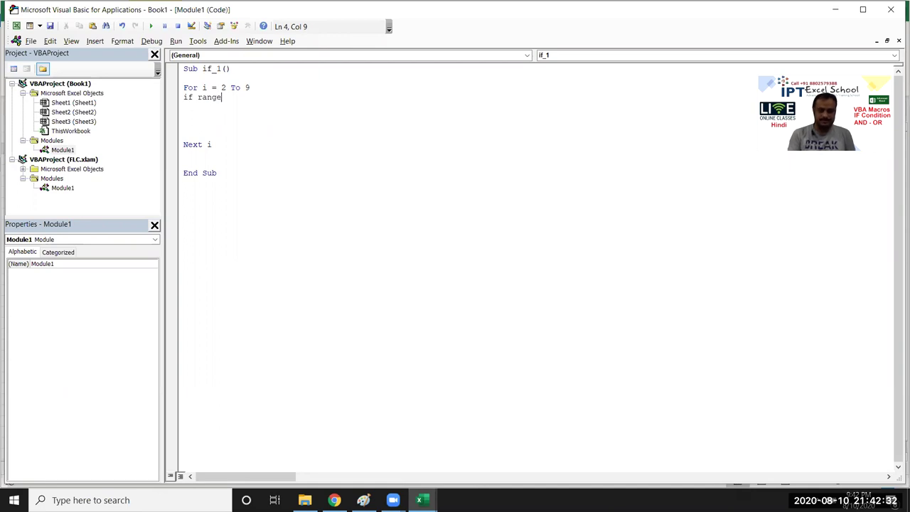
text(("A" & i)
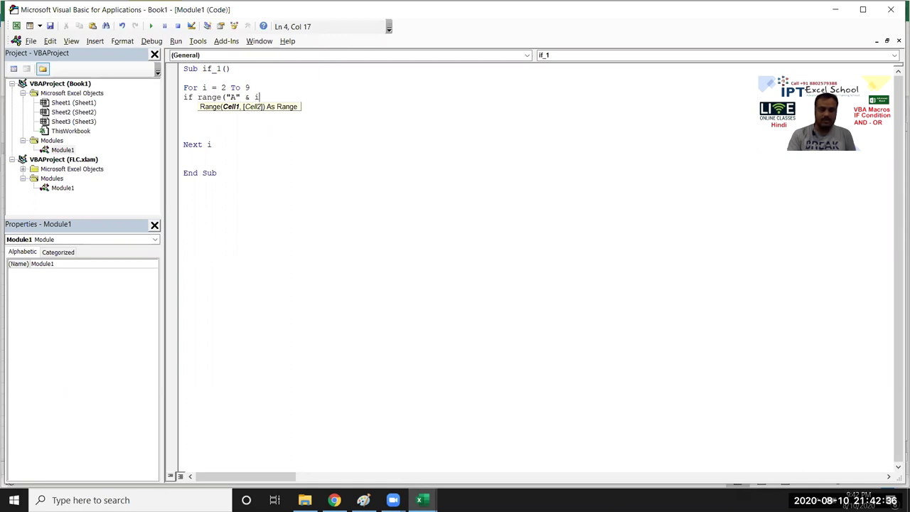
text().v)
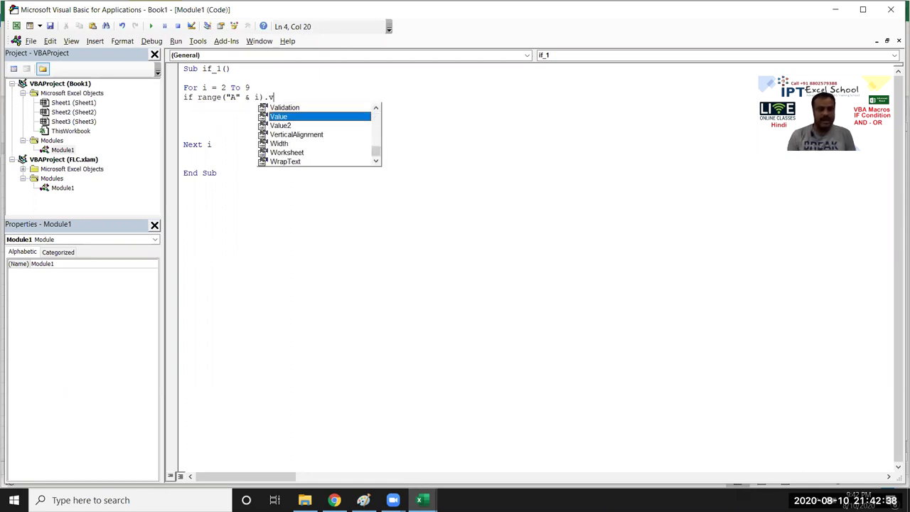
text( >=5)
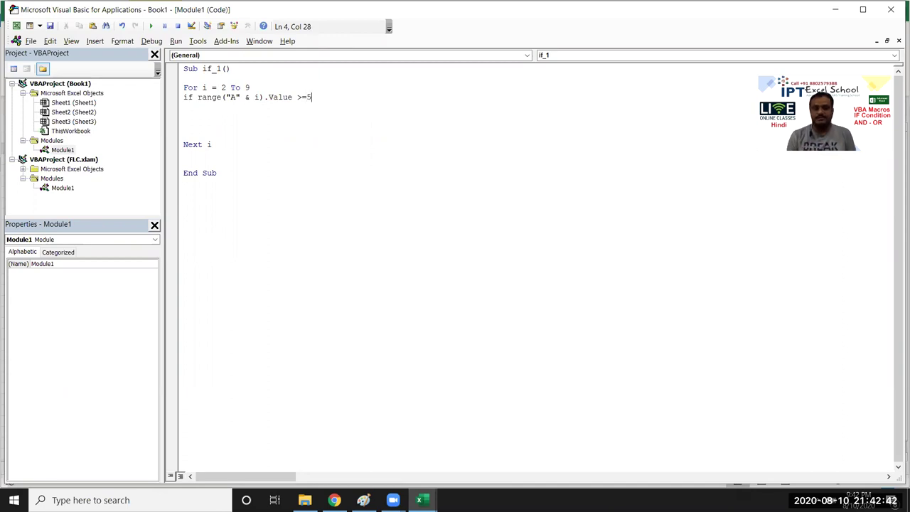
text( then)
- Add a nested If for column A <= 80 that sets column B to 500
key(Return)
key(Return)
text(if range("A)
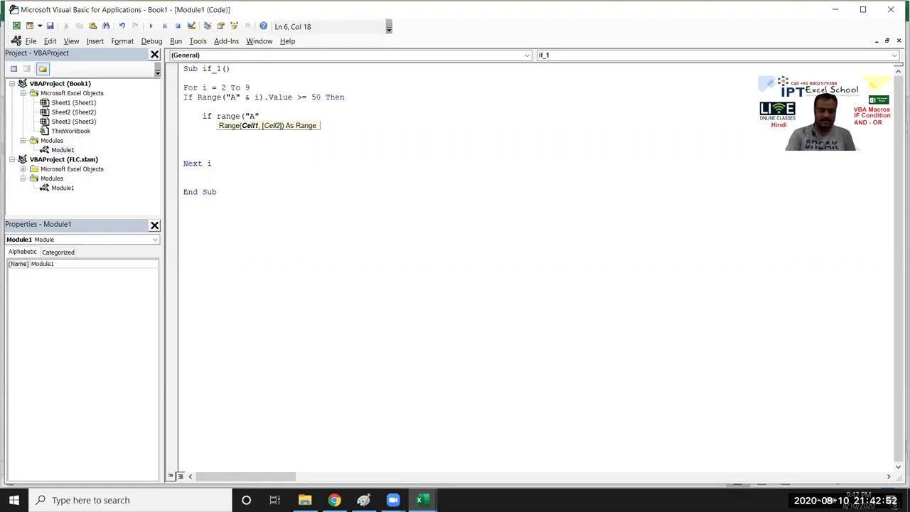
text( ).value <= 8)
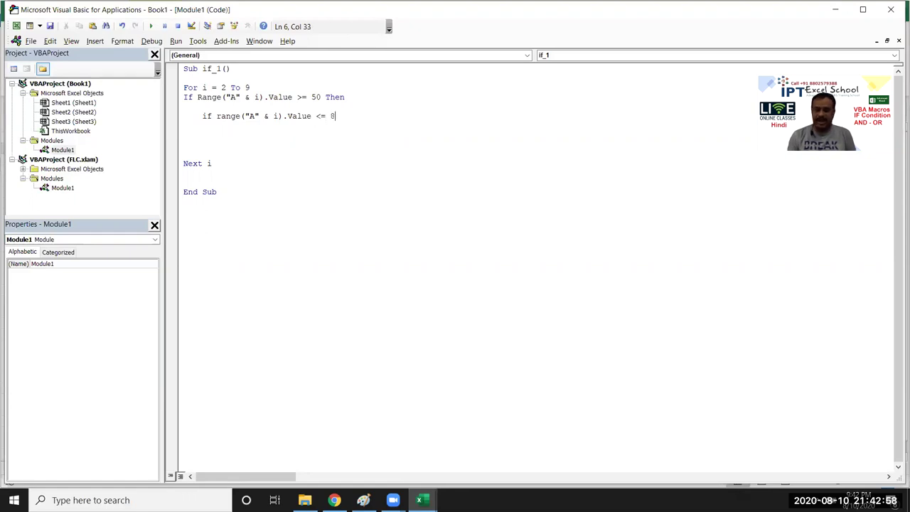
text(hen)
key(Return)
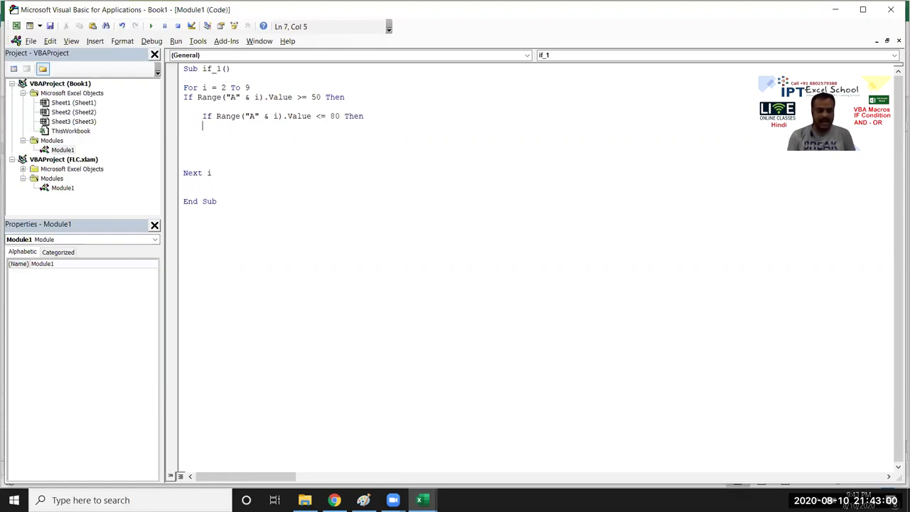
text(range)
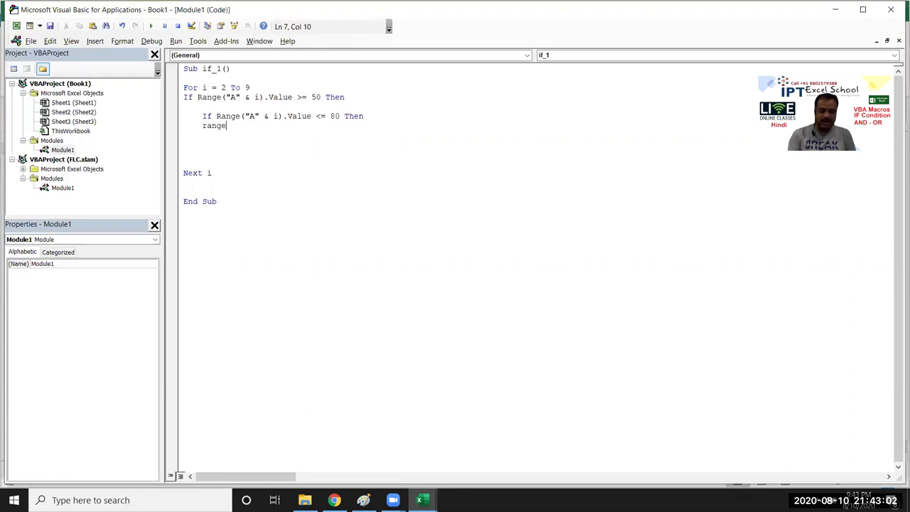
text(()
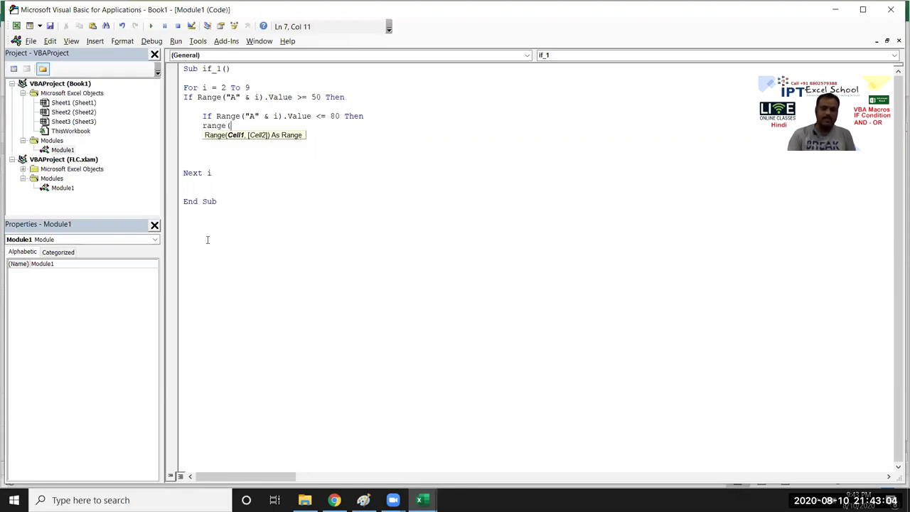
text("B" & i)
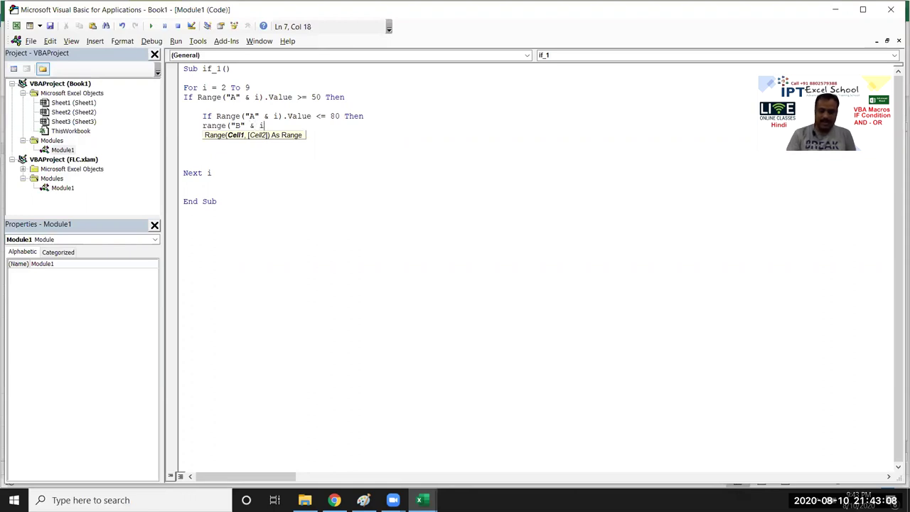
text().valu)
key(Tab)
text(= )
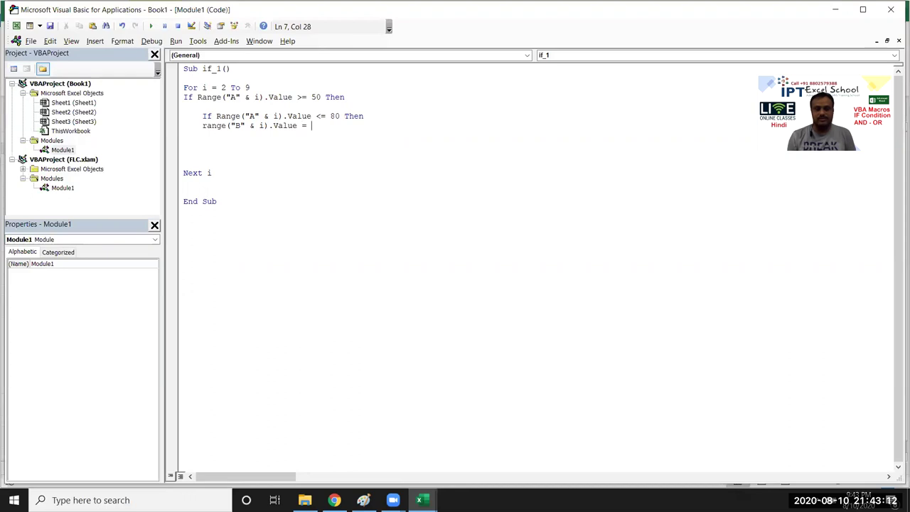
text(500)
key(Return)
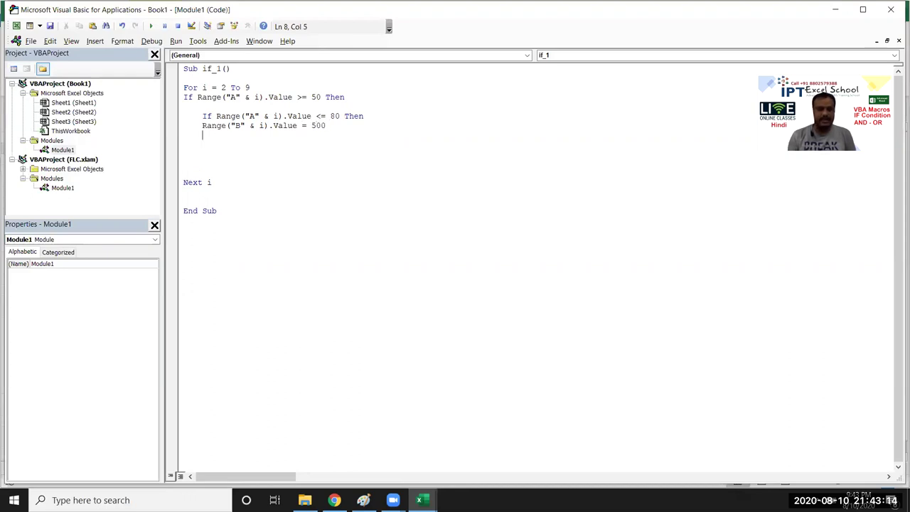
- Add the Else line and copy the column B assignment line
text(else)
key(Return)
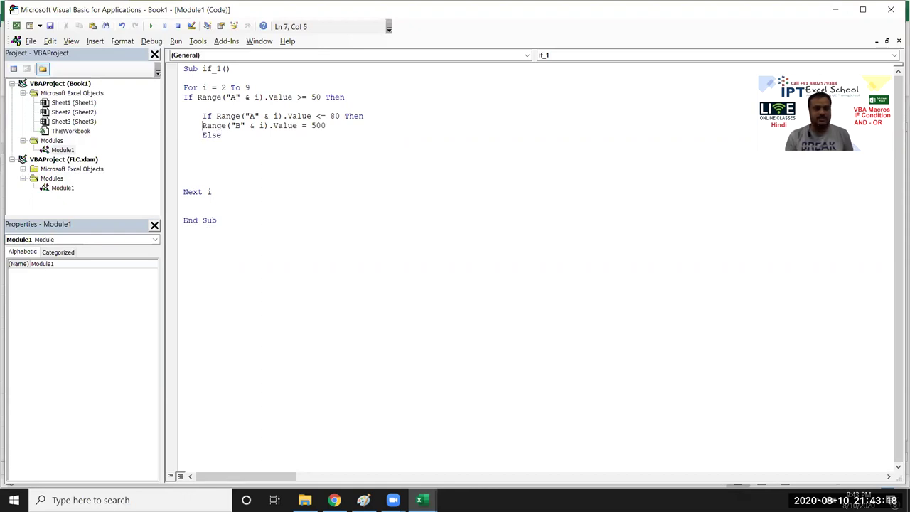
key(shift+Down)
key(shift+Down)
key(Left)
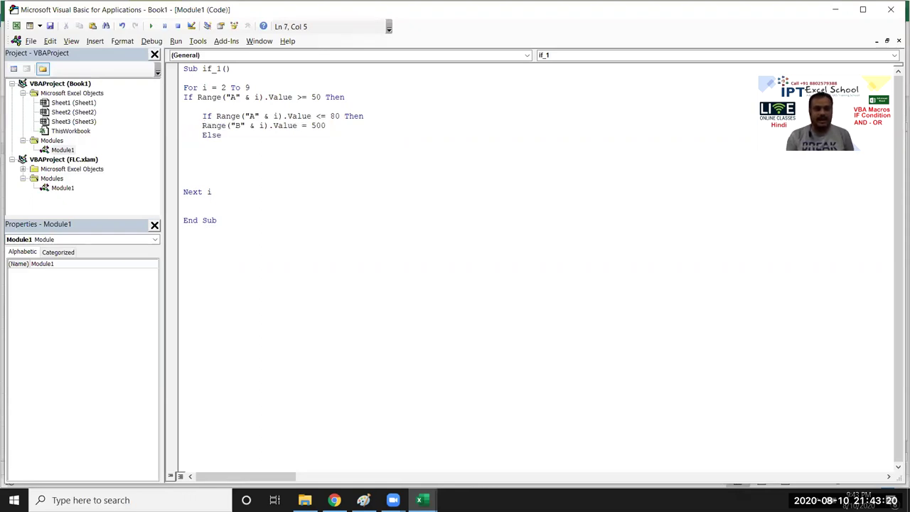
key(shift+Down)
key(shift+Left)
key(shift+Left)
key(shift+Left)
key(shift+Left)
key(ctrl+c)
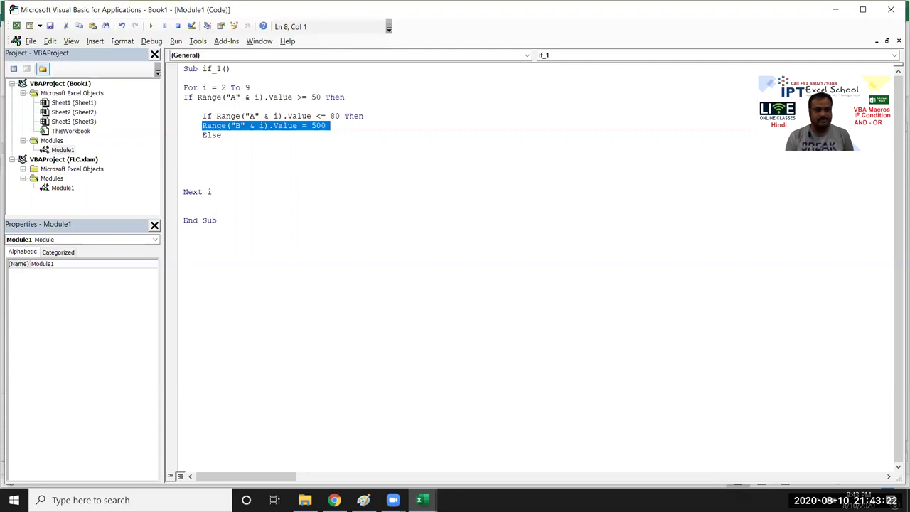
key(Right)
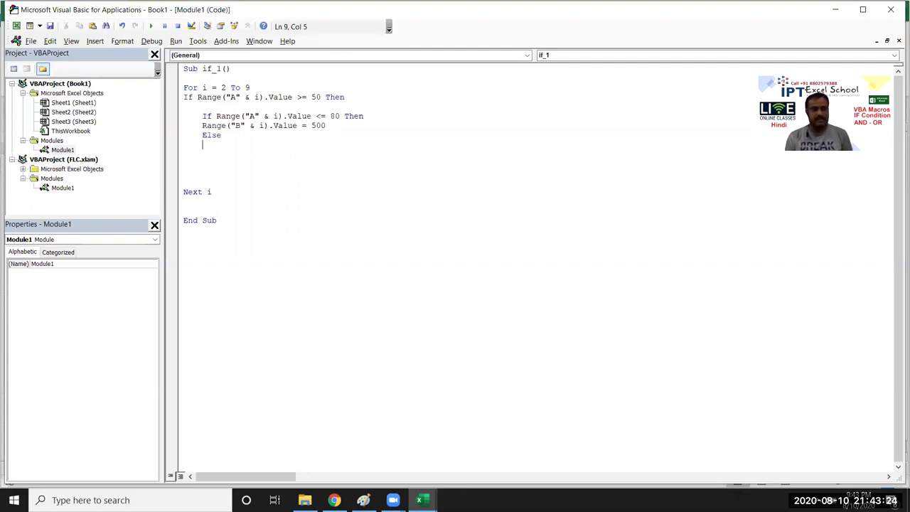
- Paste the assignment under the inner Else, change it to 100, and close with End If
key(ctrl+v)
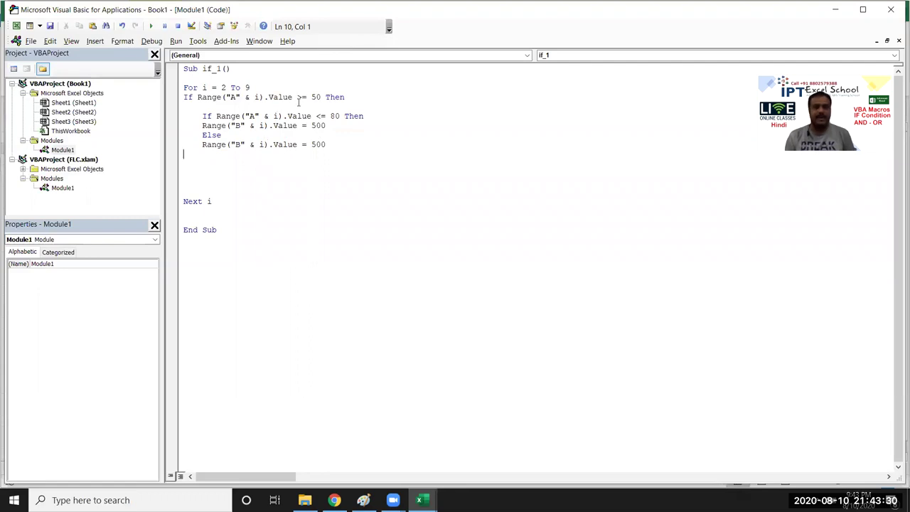
double_click(318, 145)
text(100)
key(Return)
text(i)
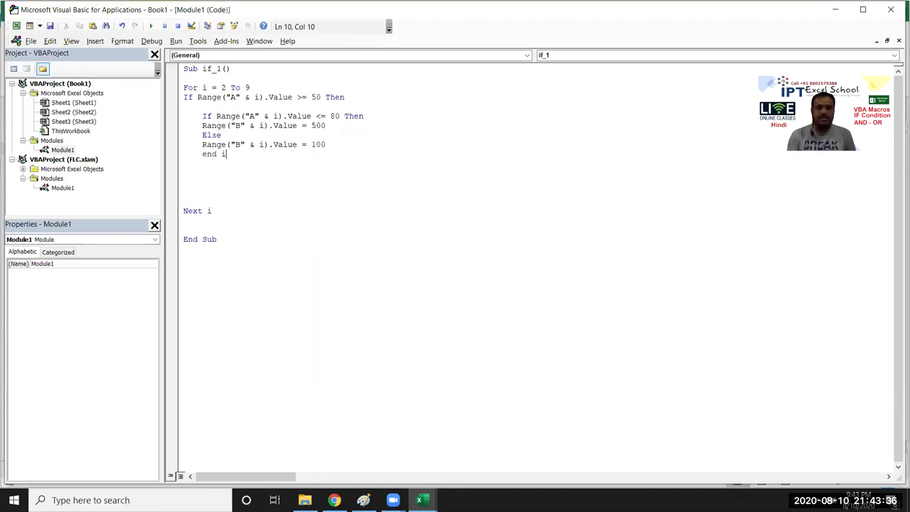
text(f)
key(Return)
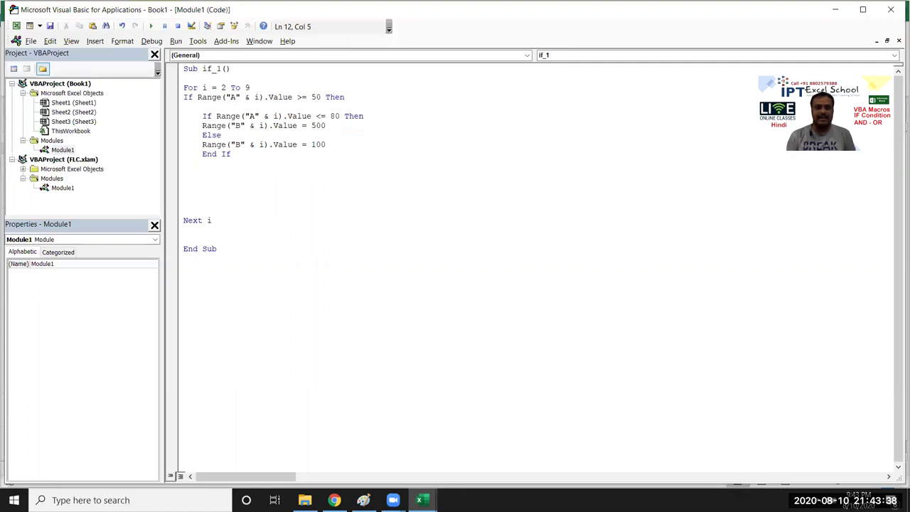
- Add an outer Else setting column B to 100, closed by End If
key(Home)
key(Delete)
key(ctrl+z)
text(Else)
key(Return)
key(ctrl+v)
double_click(299, 182)
text(100)
key(Return)
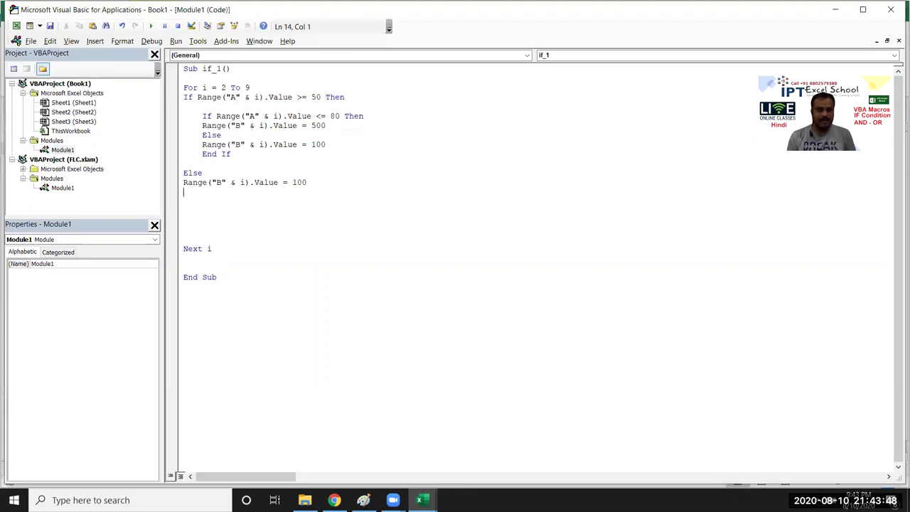
text(End If)
key(Return)
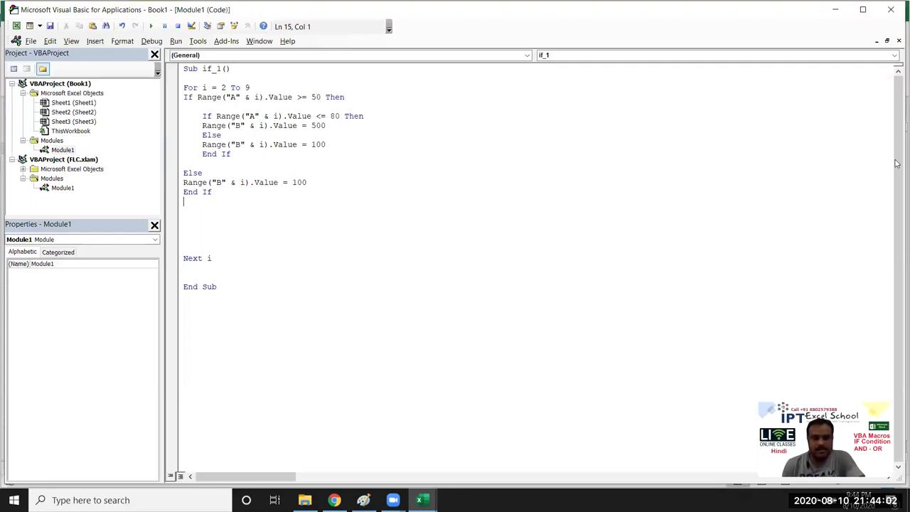
click(239, 248)
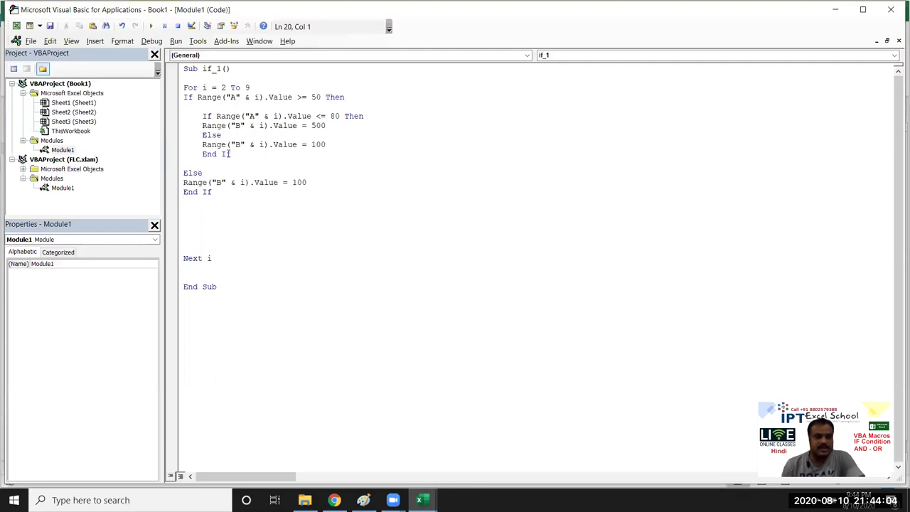
- In Sheet3, enter 100 in E4 below the 500 in E3
key(alt+F11)
click(166, 159)
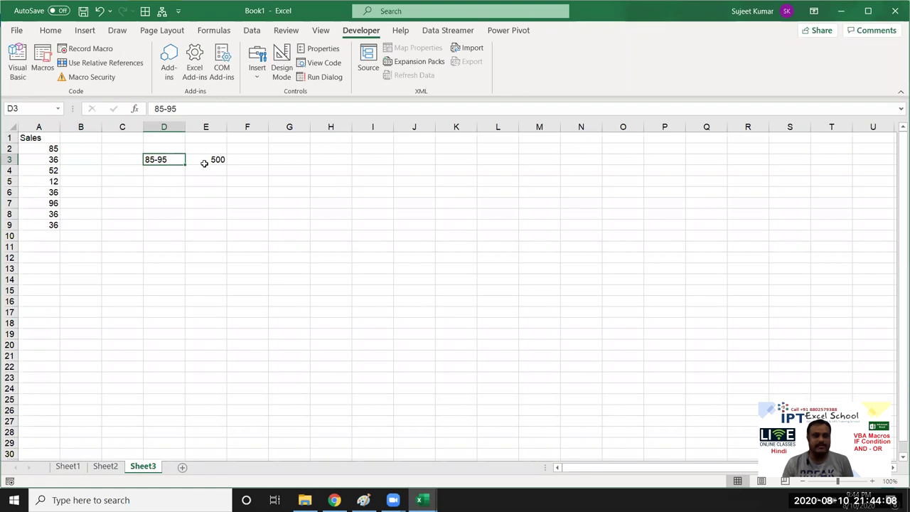
click(207, 160)
click(204, 167)
text(100)
key(Return)
click(201, 170)
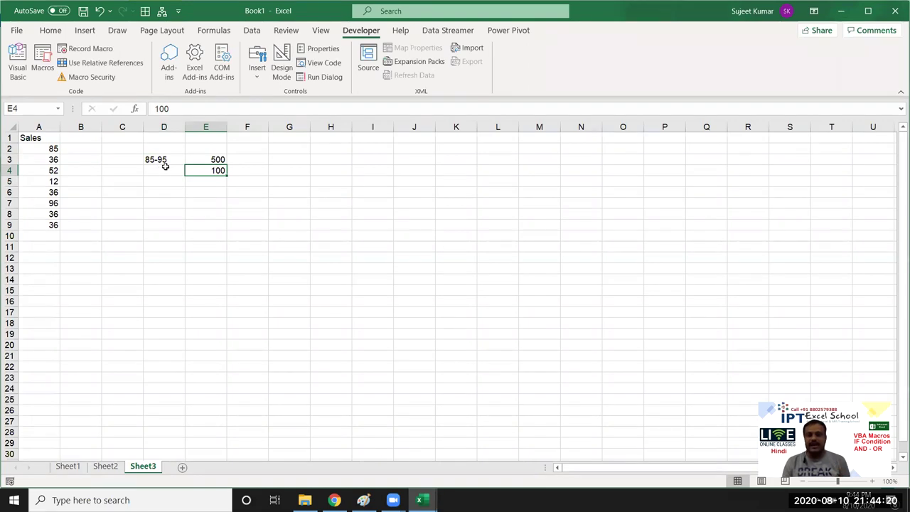
- Change the D3 label to 50-80 and return to the VBA editor
click(155, 161)
text(50-)
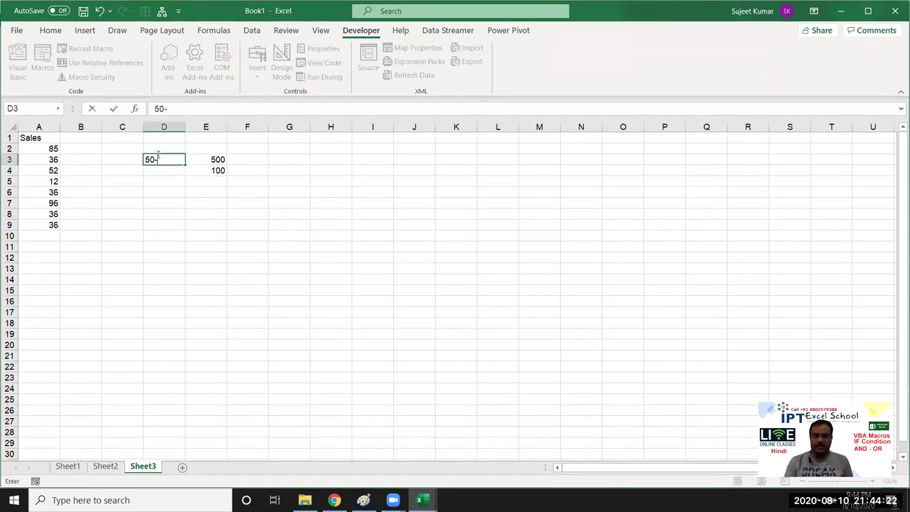
text(80)
click(157, 179)
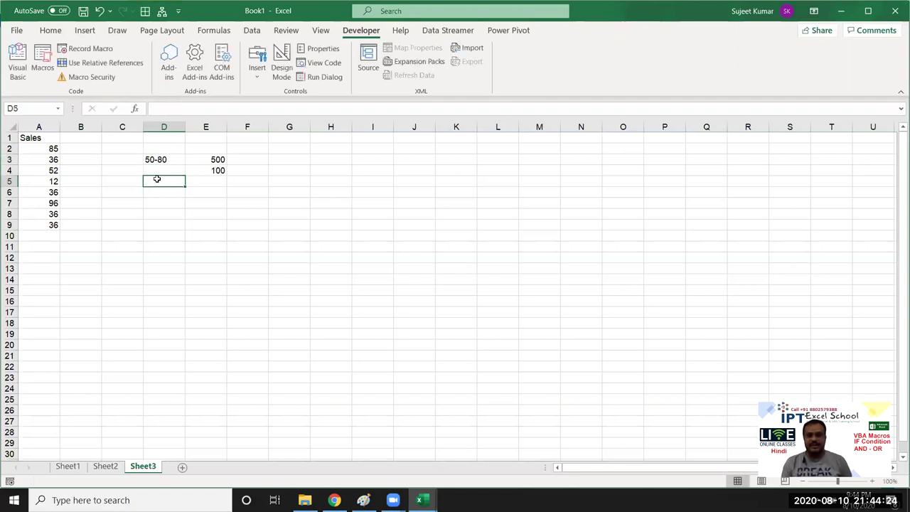
click(193, 169)
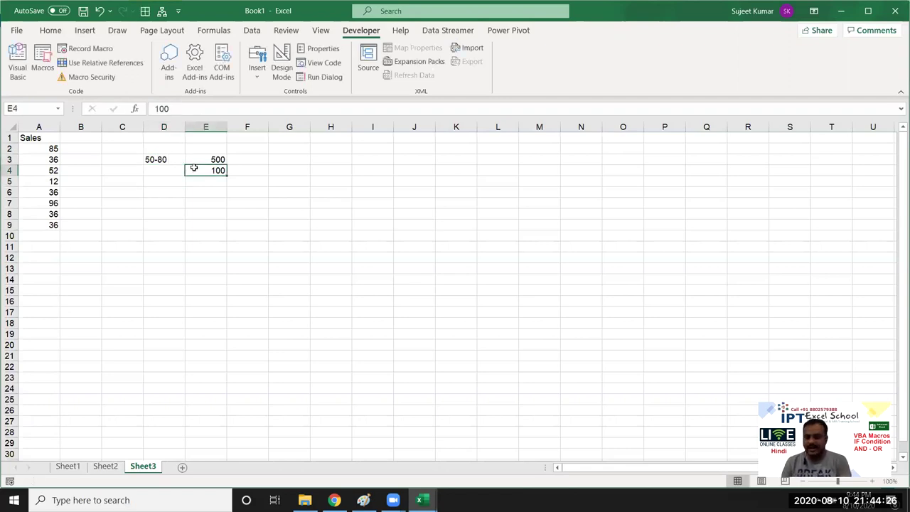
click(164, 160)
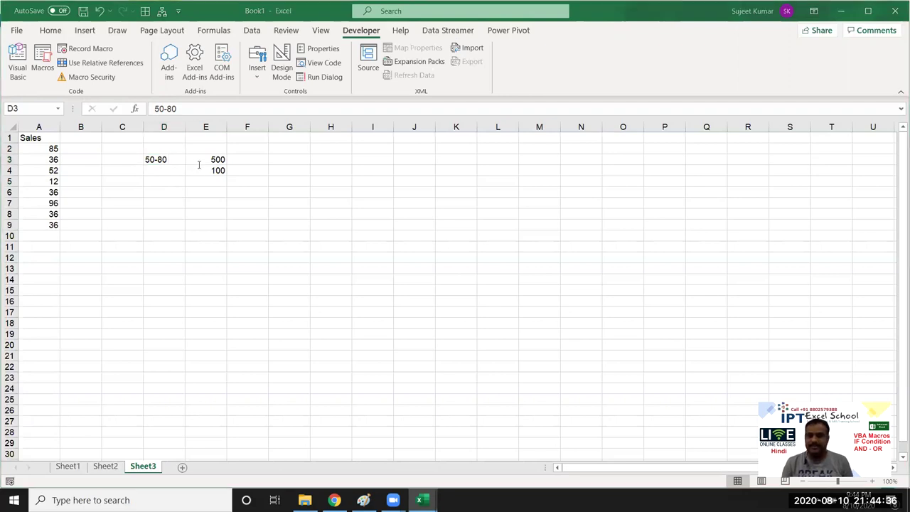
key(alt+F11)
click(198, 145)
key(alt+F11)
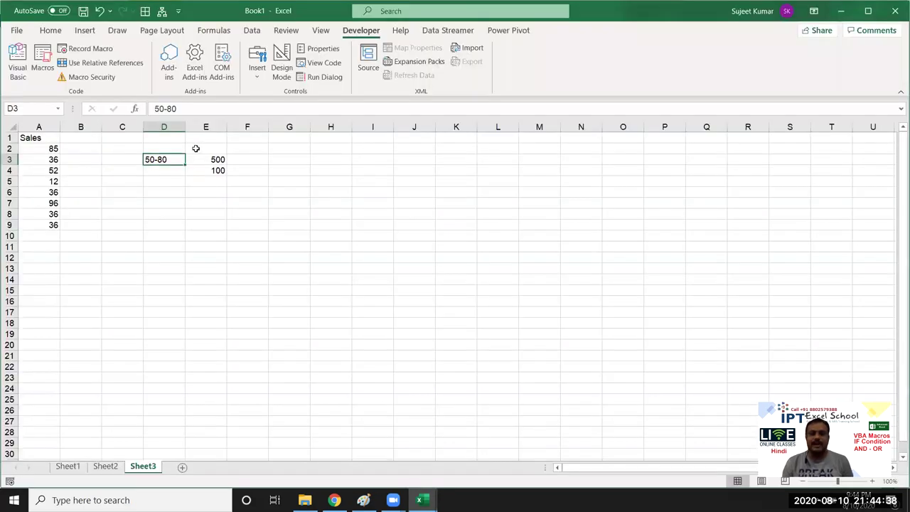
key(alt+F11)
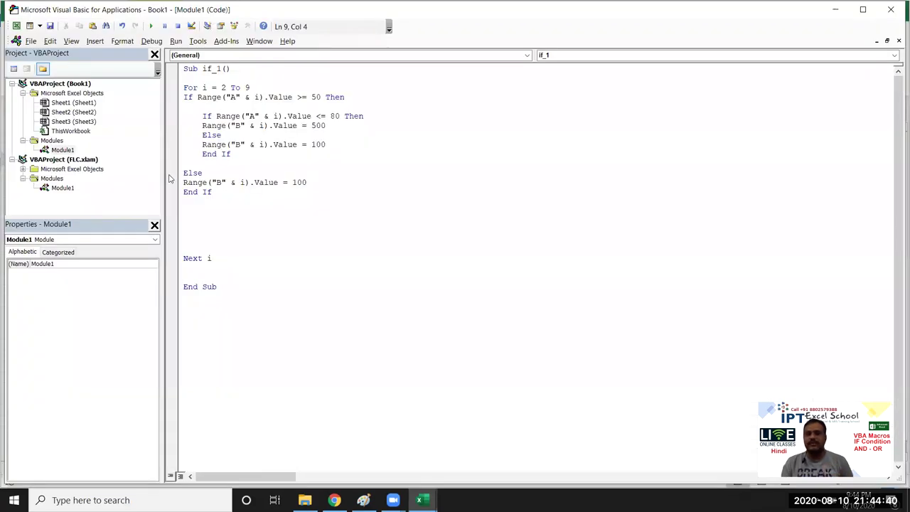
- Highlight the >= 50 and <= 80 conditions and the 500 and 100 assignments, then return to Excel
click(184, 97)
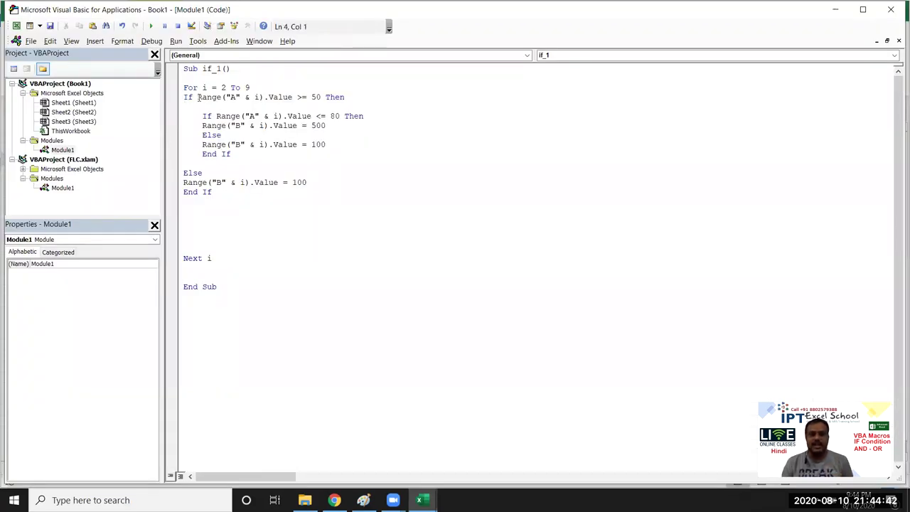
drag(197, 97, 321, 97)
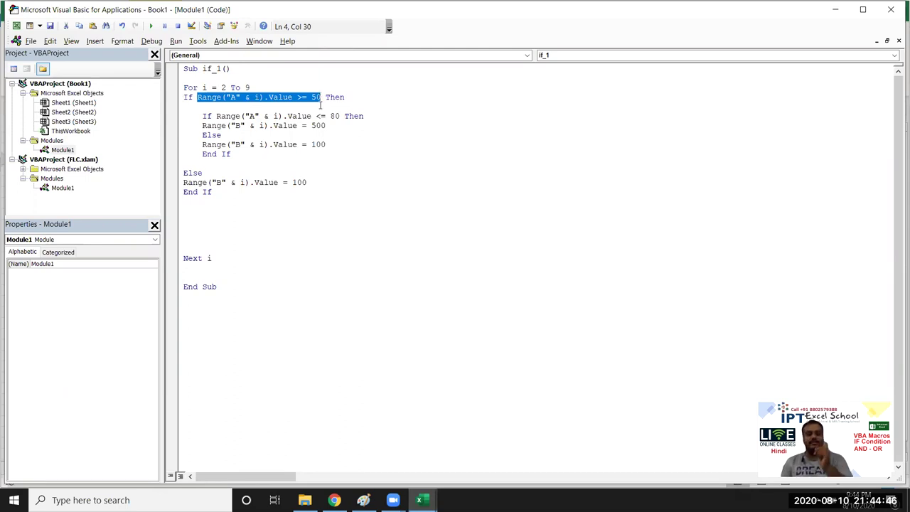
click(203, 116)
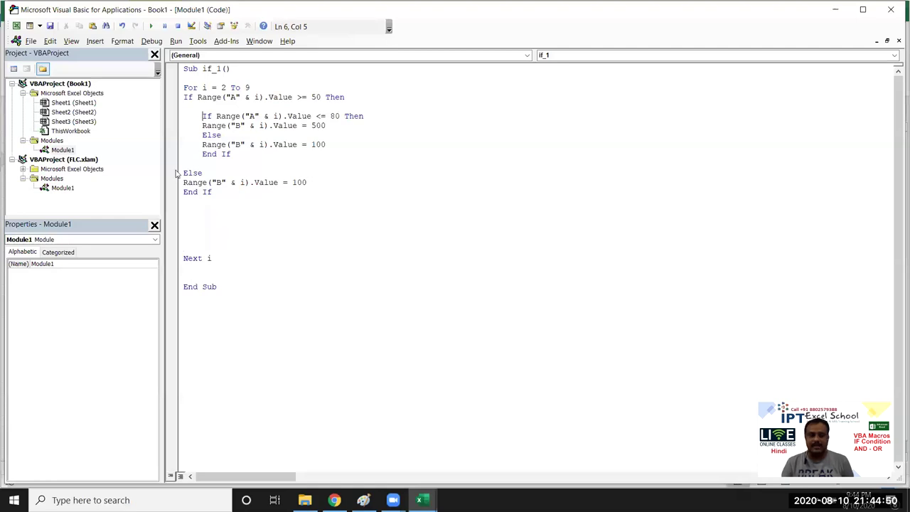
drag(183, 182, 183, 194)
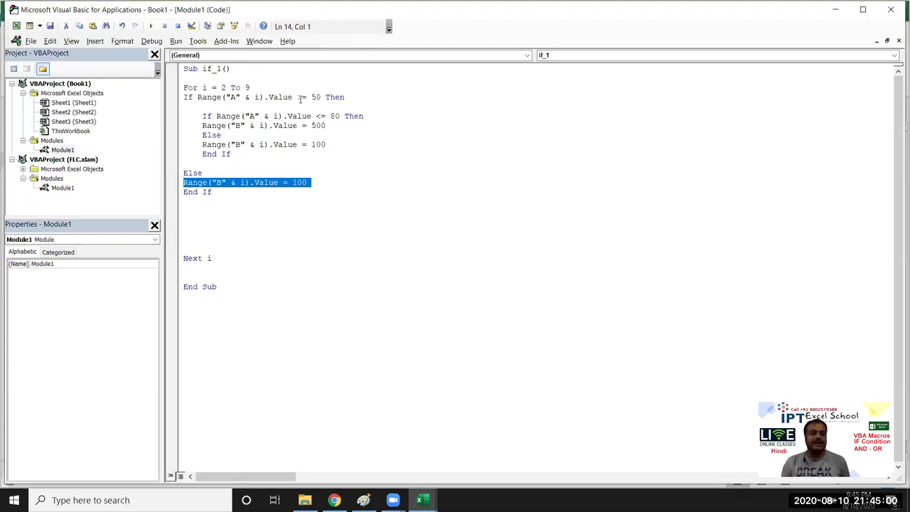
drag(297, 98, 320, 97)
click(254, 116)
drag(340, 116, 316, 116)
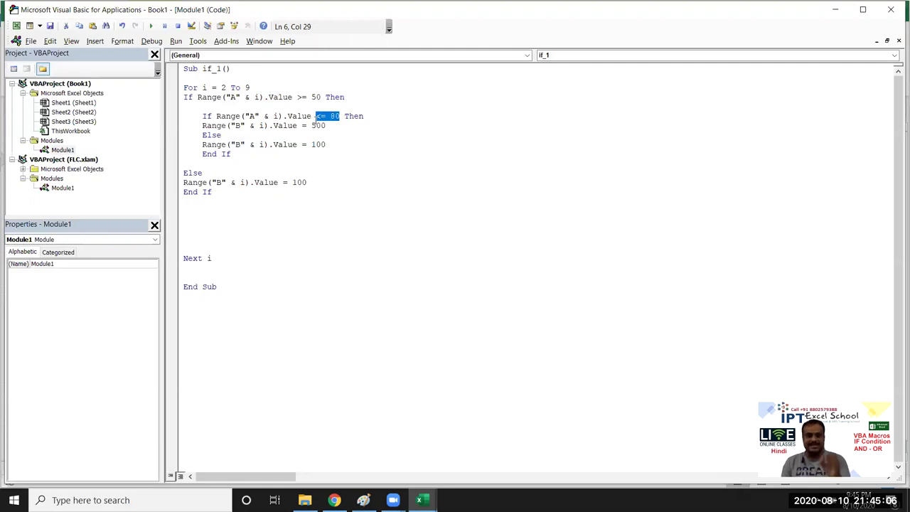
drag(326, 125, 203, 126)
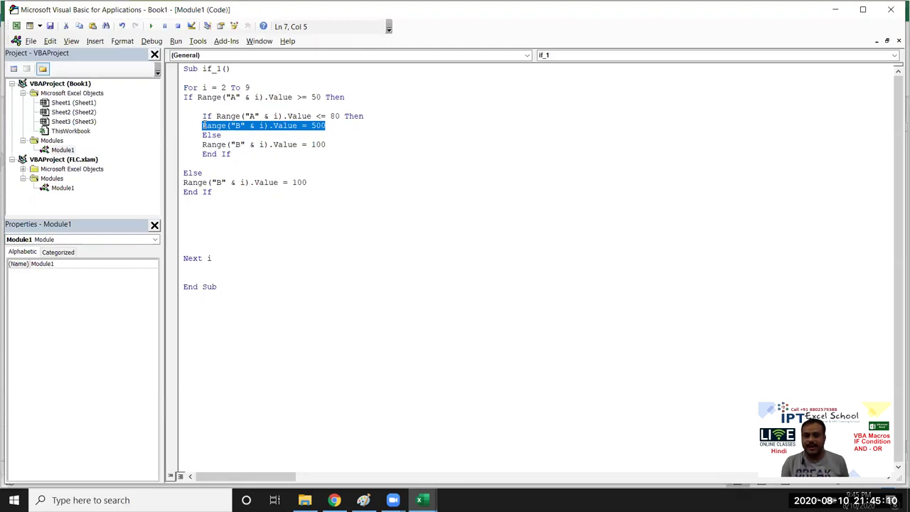
drag(203, 145, 290, 154)
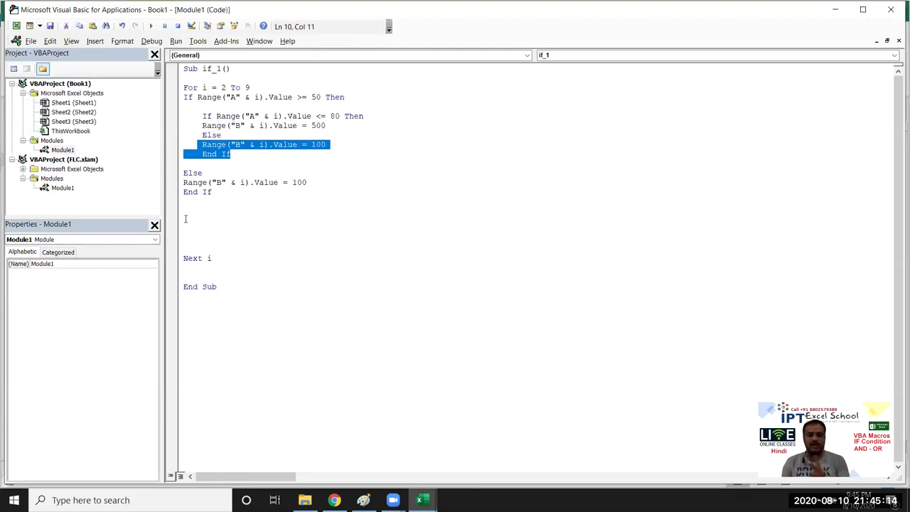
key(alt+F11)
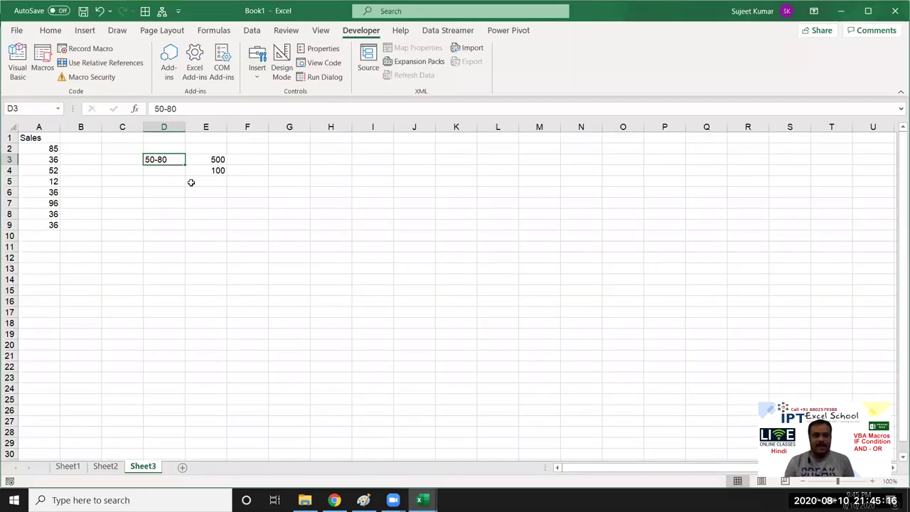
- Enter <50 with 40 in row 5 and >80 with 100 in row 6, then go back to the VBA editor
click(193, 186)
text(<50)
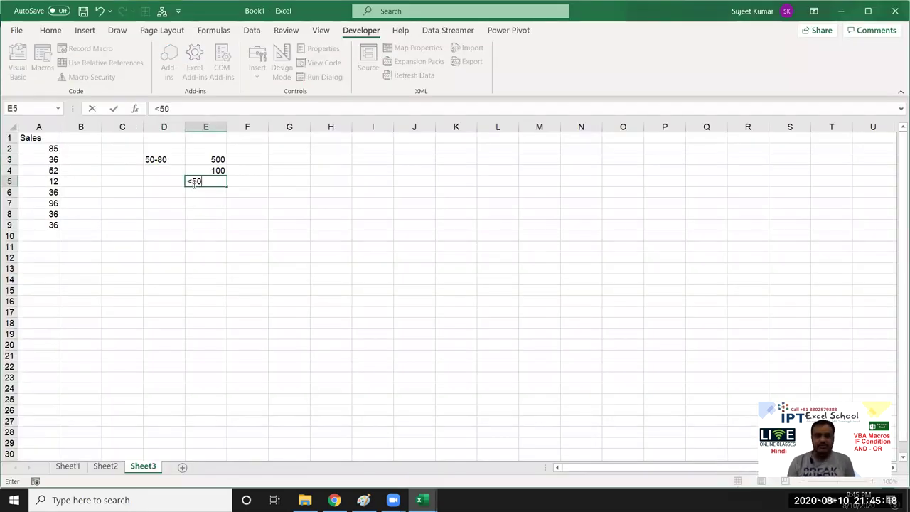
key(Tab)
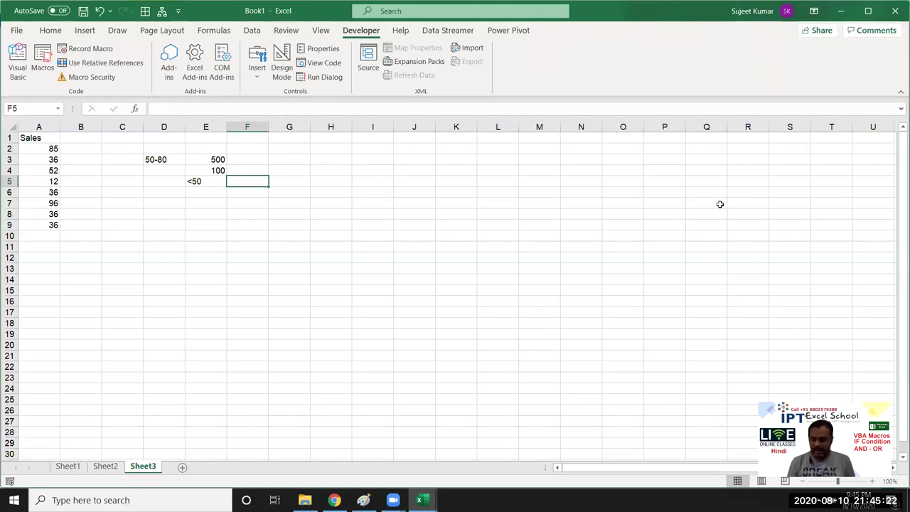
text(40)
key(Return)
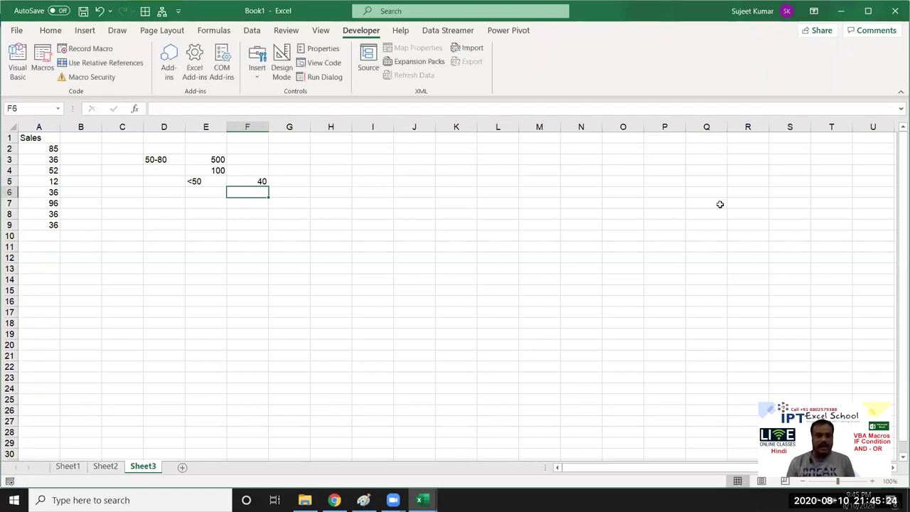
key(Left)
key(Left)
key(Right)
text(>)
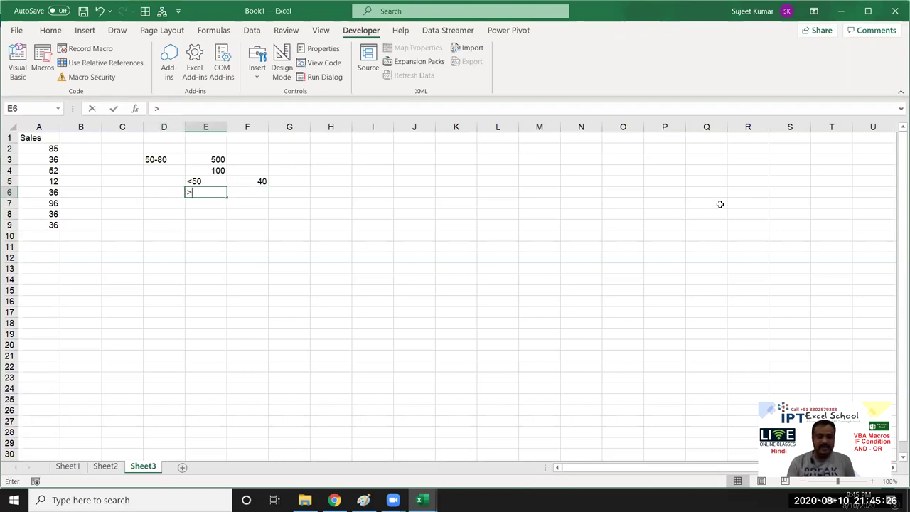
text(80)
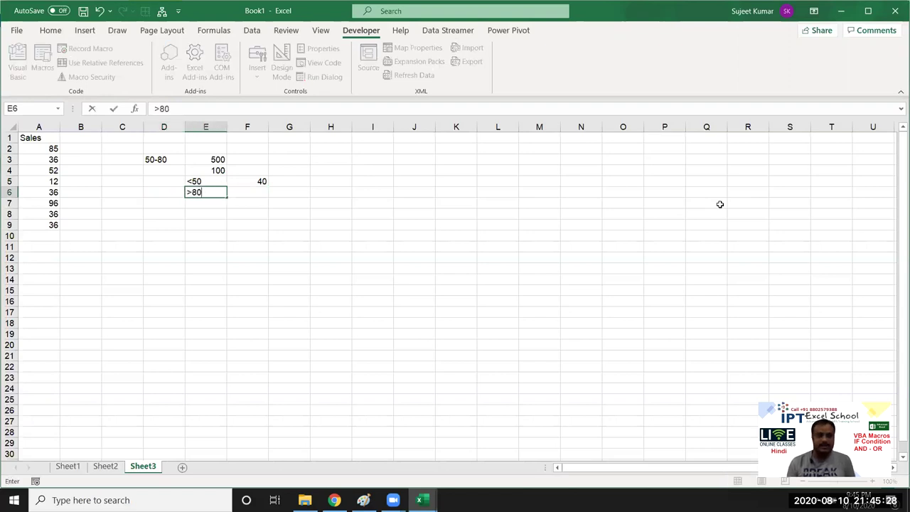
key(Right)
text(100)
key(Return)
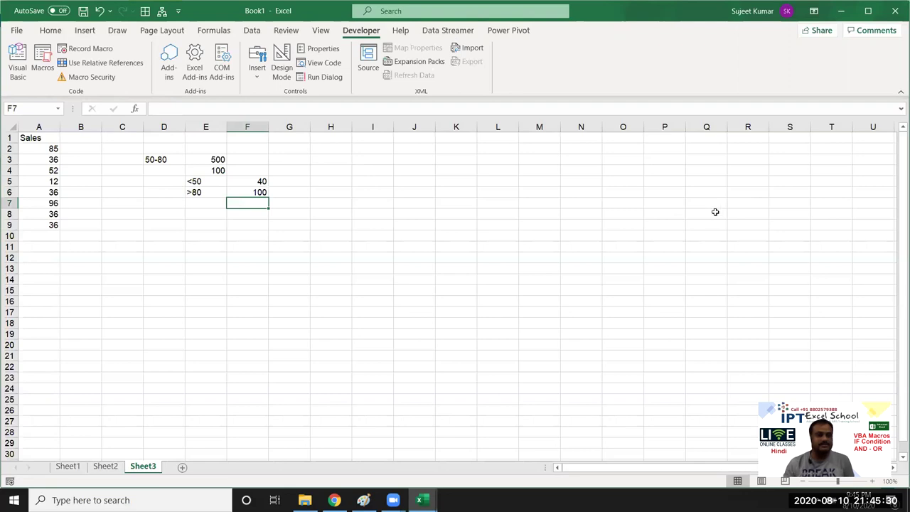
key(alt+F11)
- Change the outer Else value in if_1 from 100 to 40, then switch back to Excel
click(308, 182)
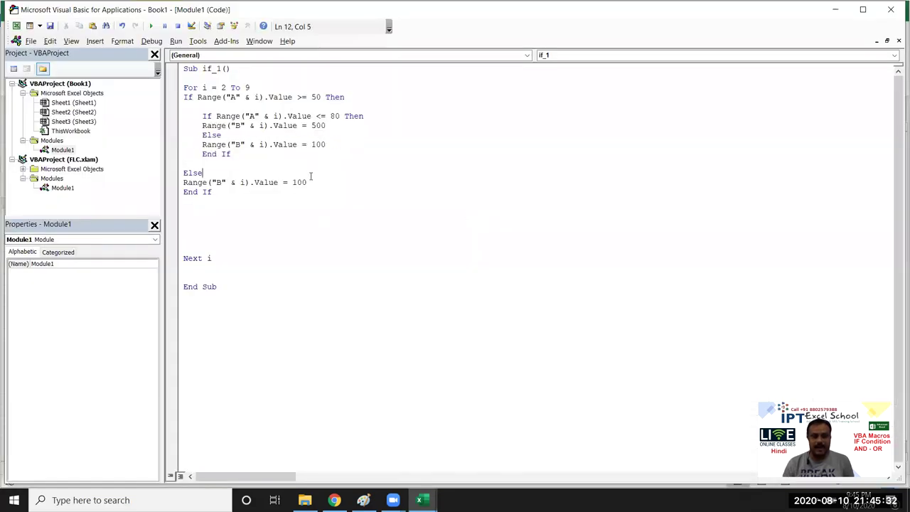
double_click(298, 182)
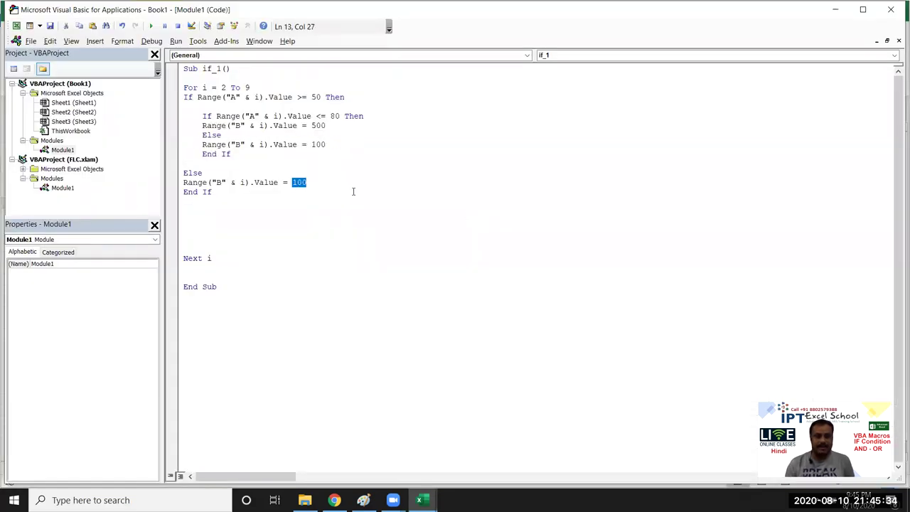
text(40)
click(334, 141)
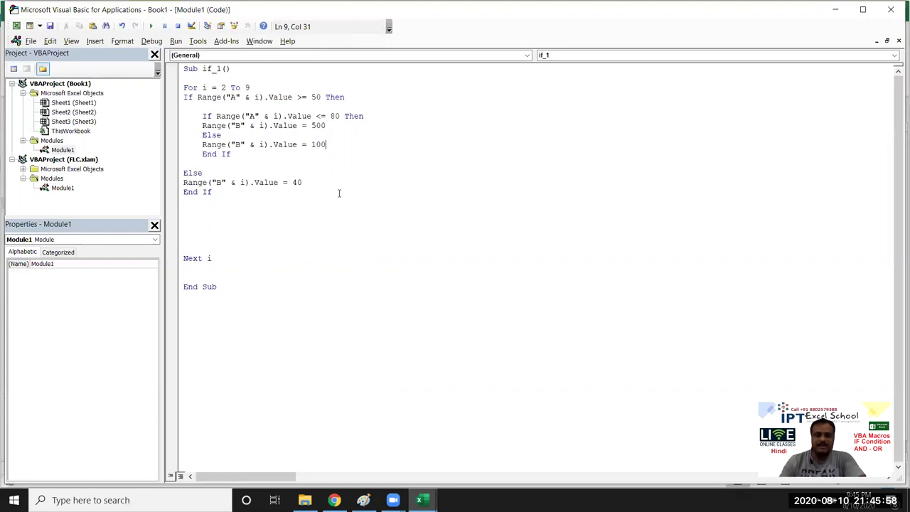
key(alt+F11)
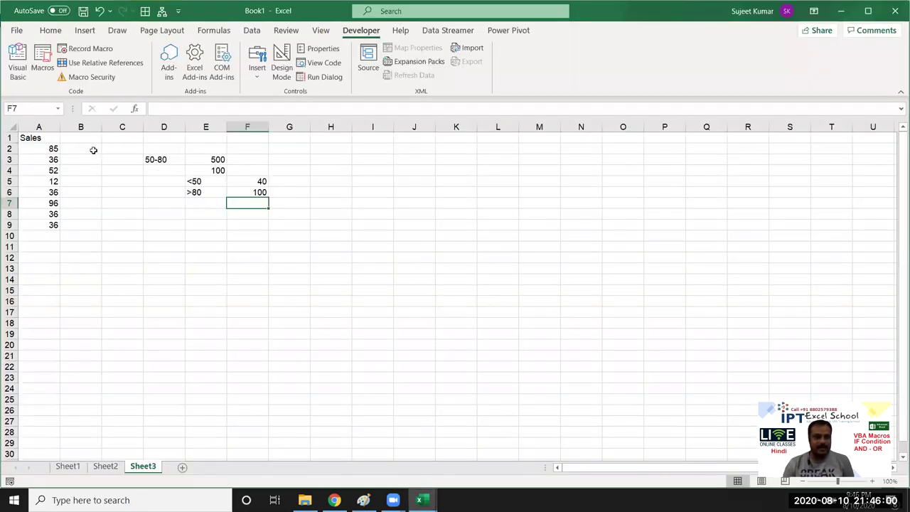
- Enter =IF(A2>=50,IF(A2<=80,500,100),40) in B2, then return to the VBA editor
click(93, 149)
text(=if()
key(Left)
text(>=)
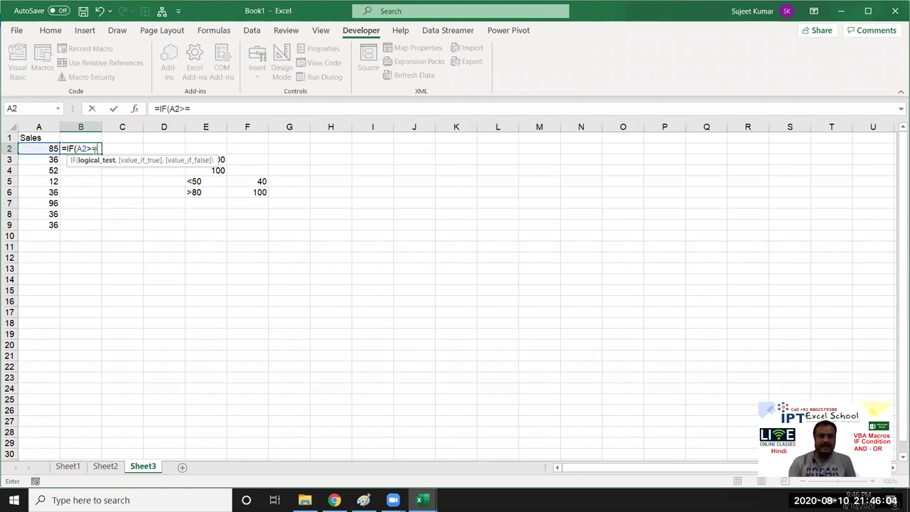
text(50,)
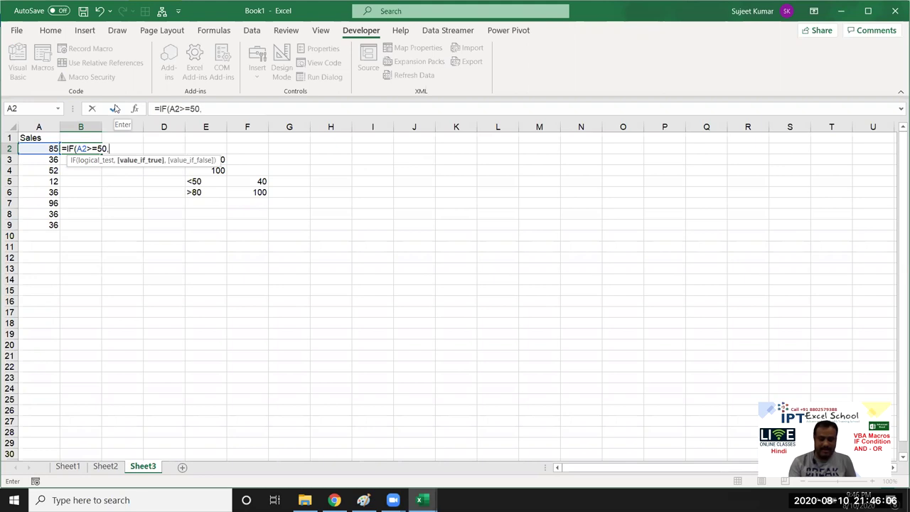
text(if()
key(Left)
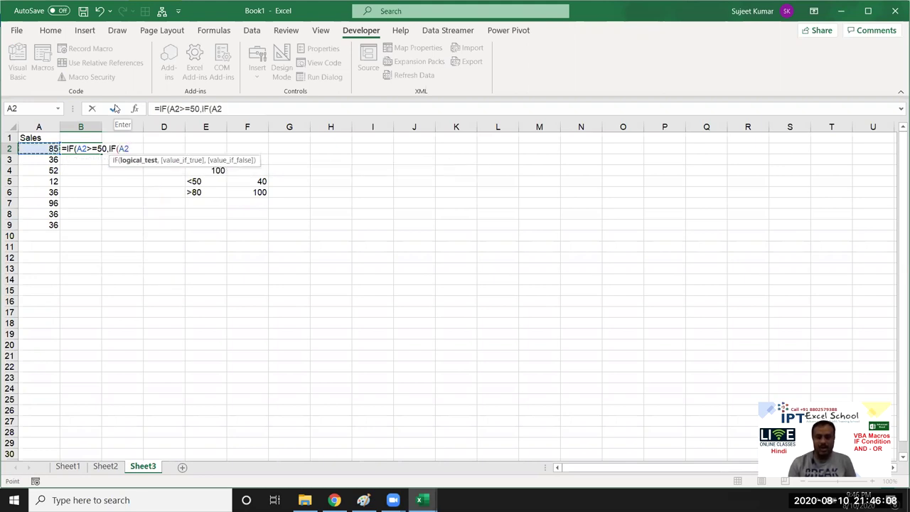
text(<=)
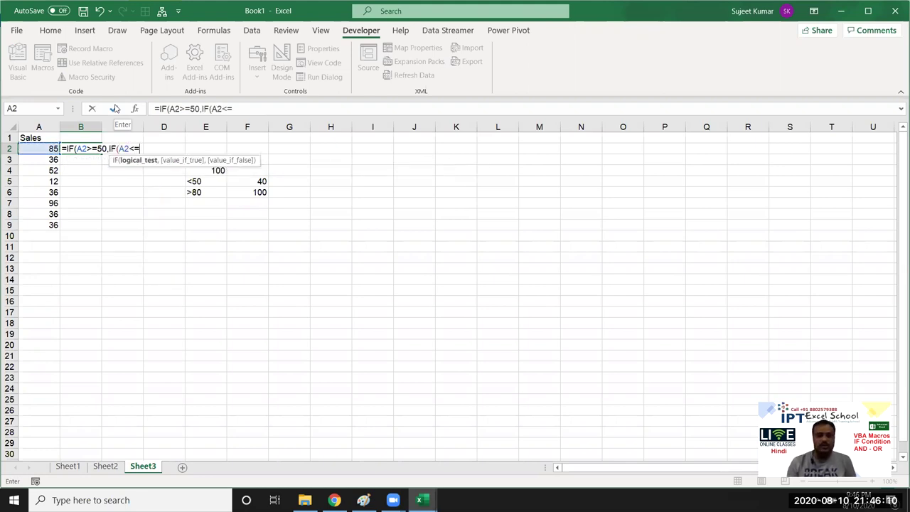
text(80,)
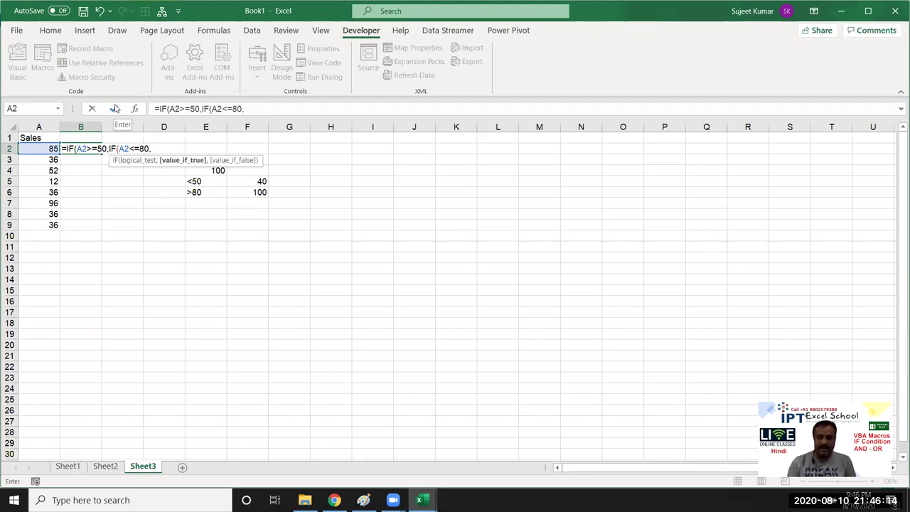
text(500,100))
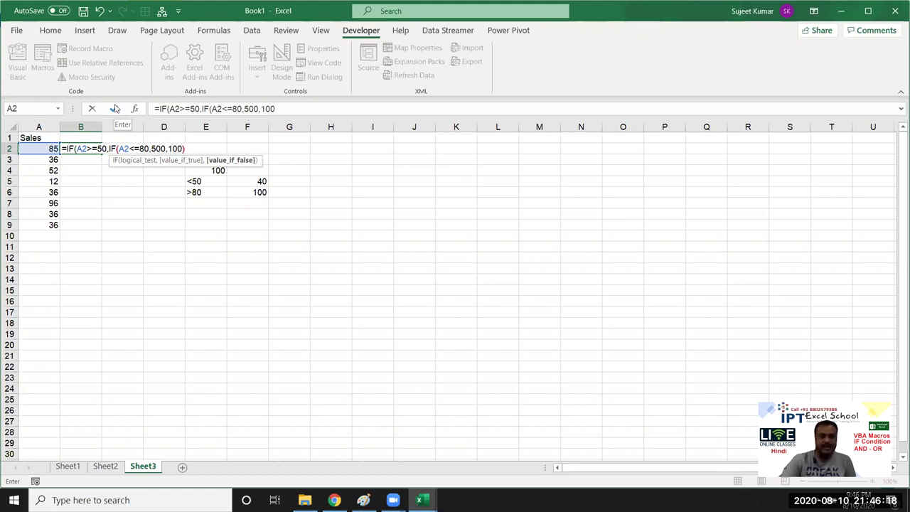
text(,40))
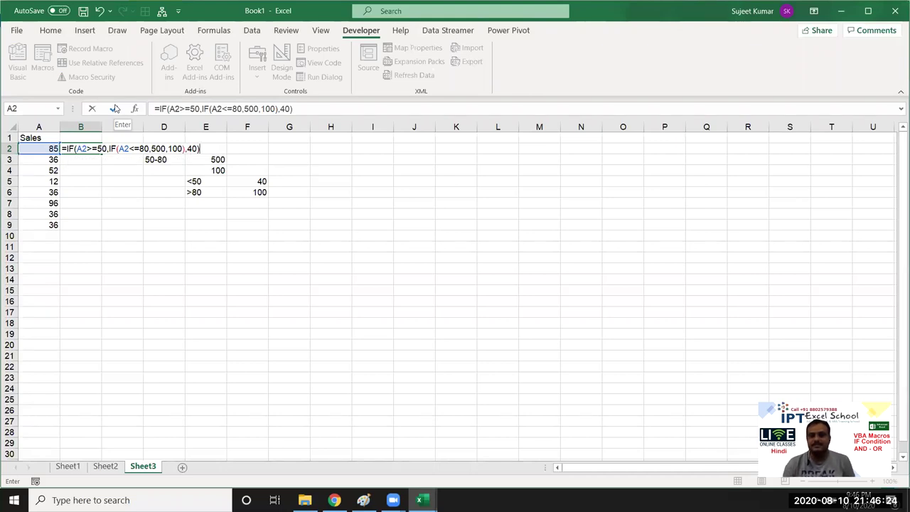
key(Return)
key(alt+F11)
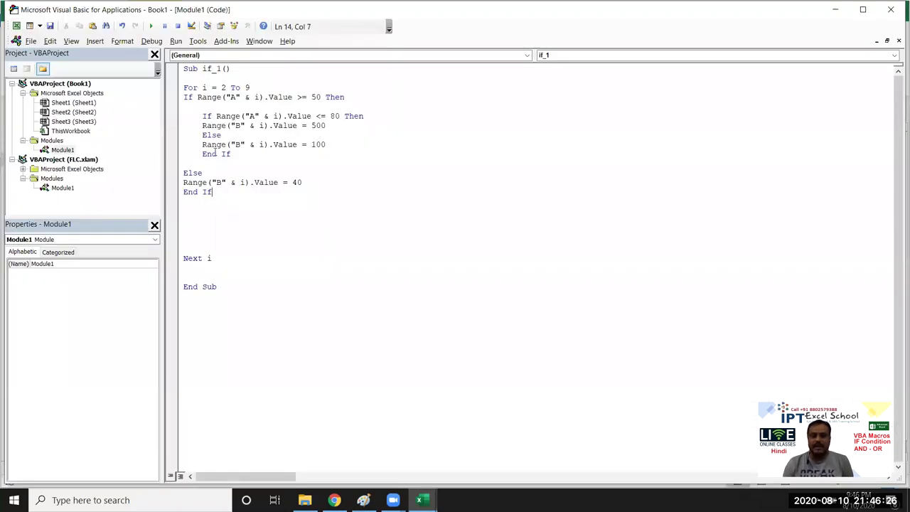
click(187, 116)
click(200, 117)
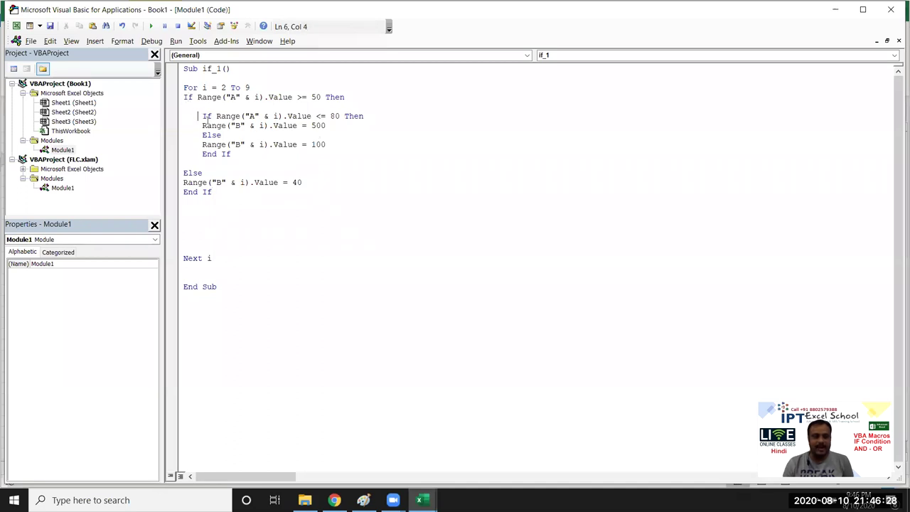
drag(203, 119, 223, 171)
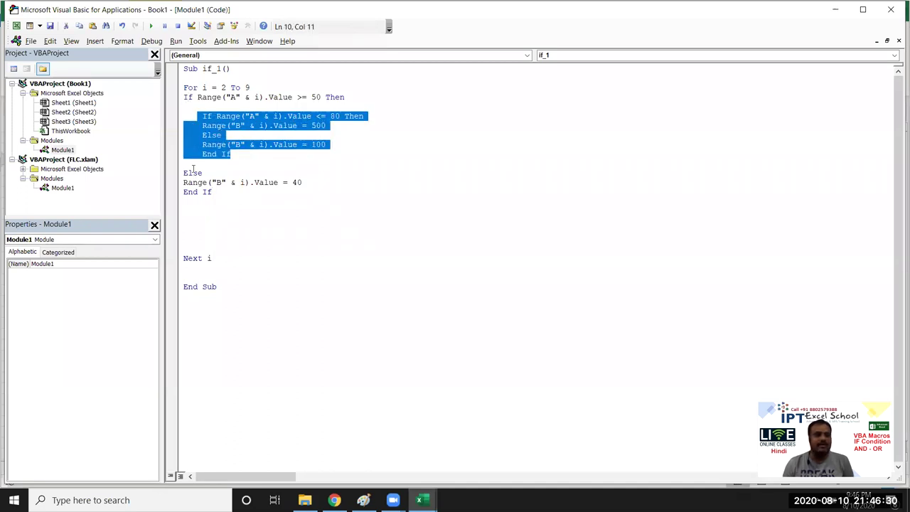
drag(183, 173, 207, 192)
drag(225, 97, 321, 103)
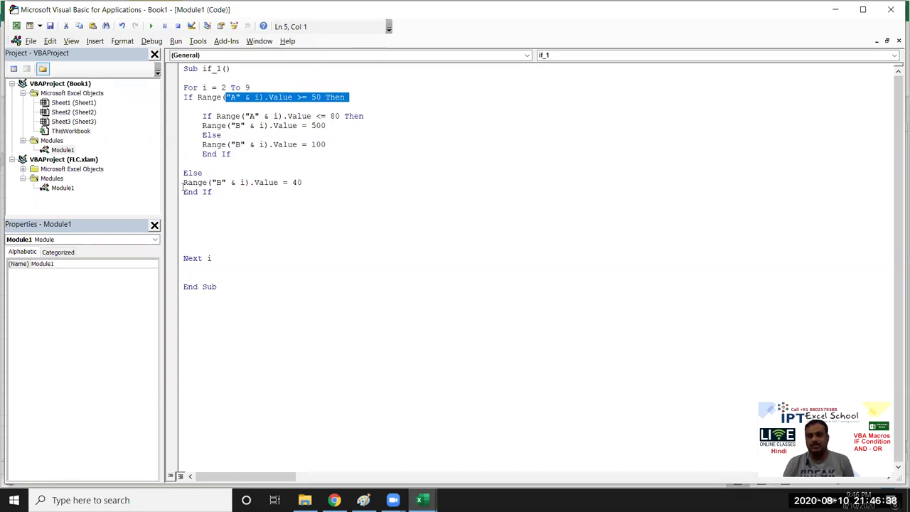
click(183, 239)
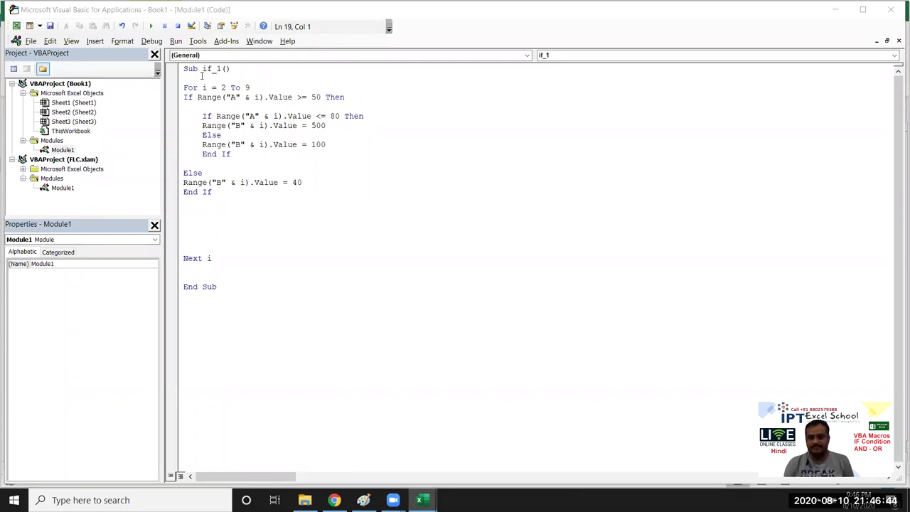
click(619, 189)
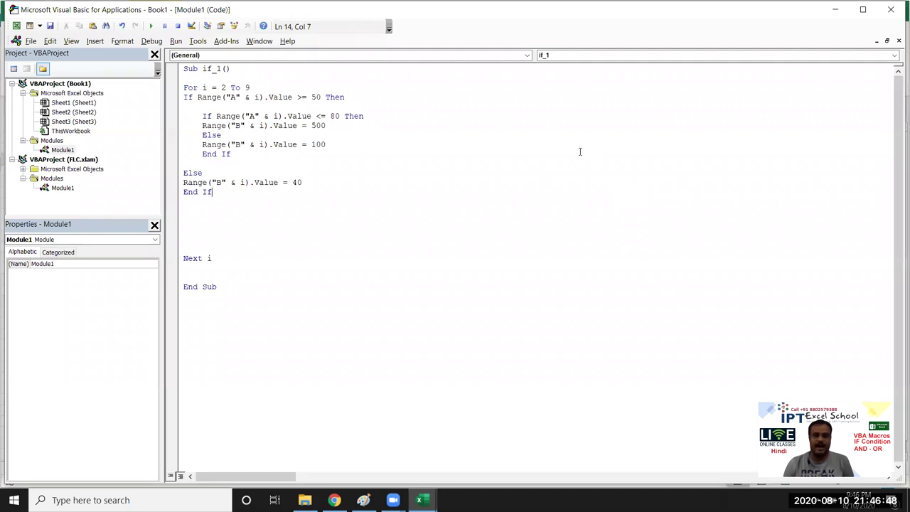
click(228, 297)
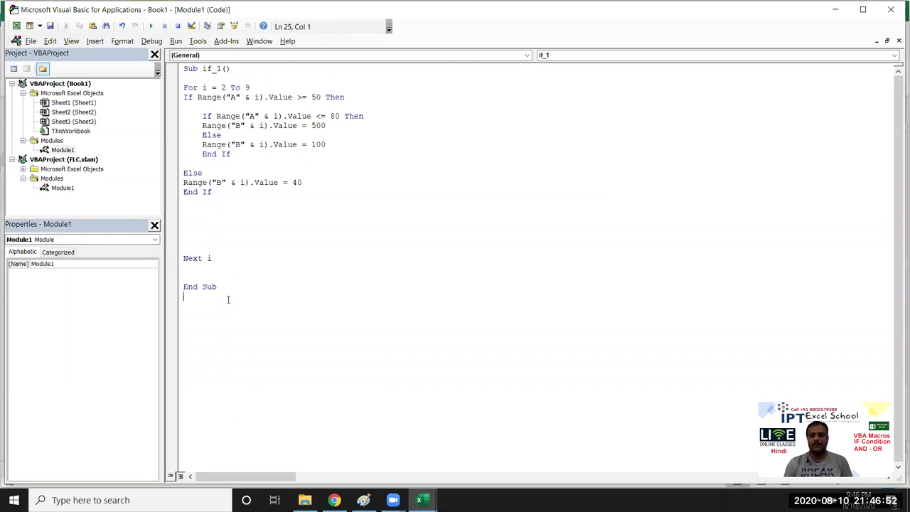
key(Return)
key(Return)
click(189, 215)
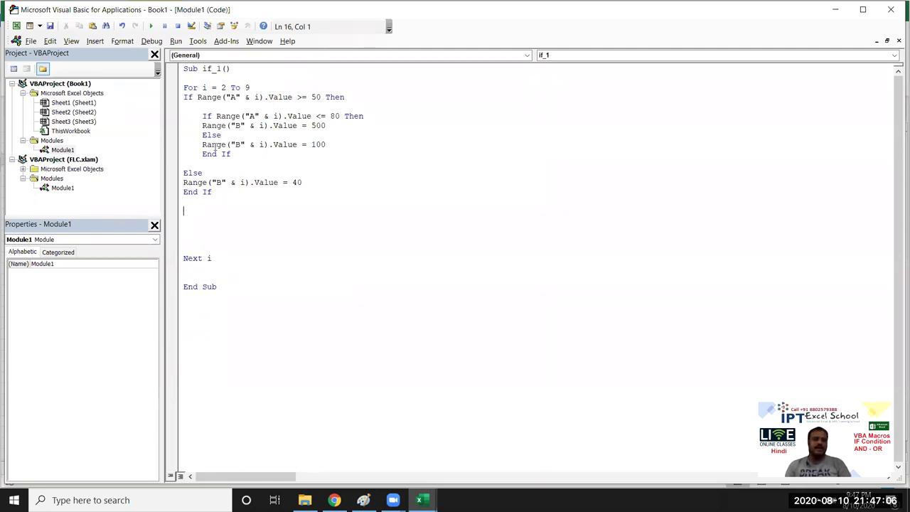
drag(203, 115, 237, 128)
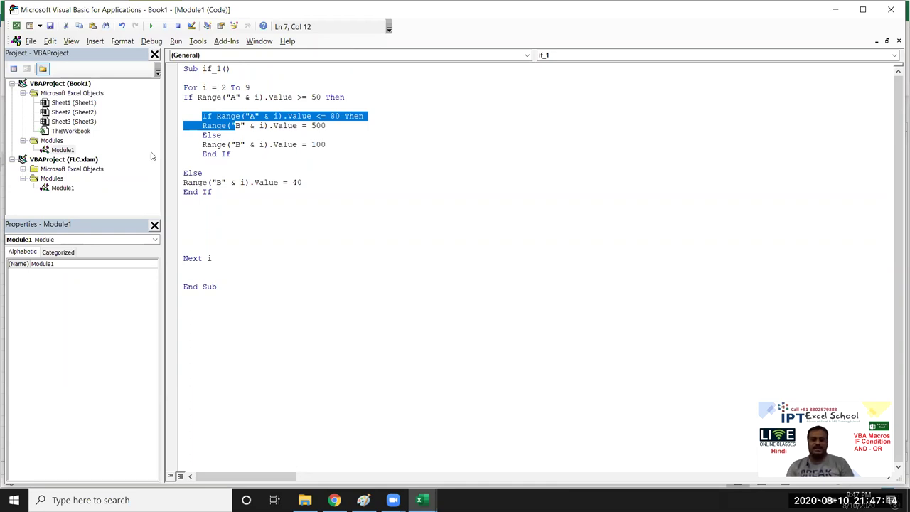
click(226, 300)
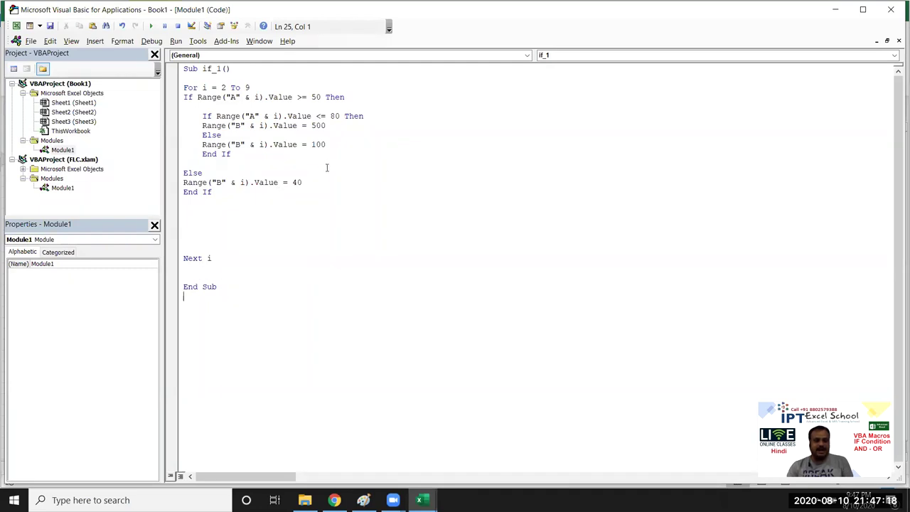
click(322, 144)
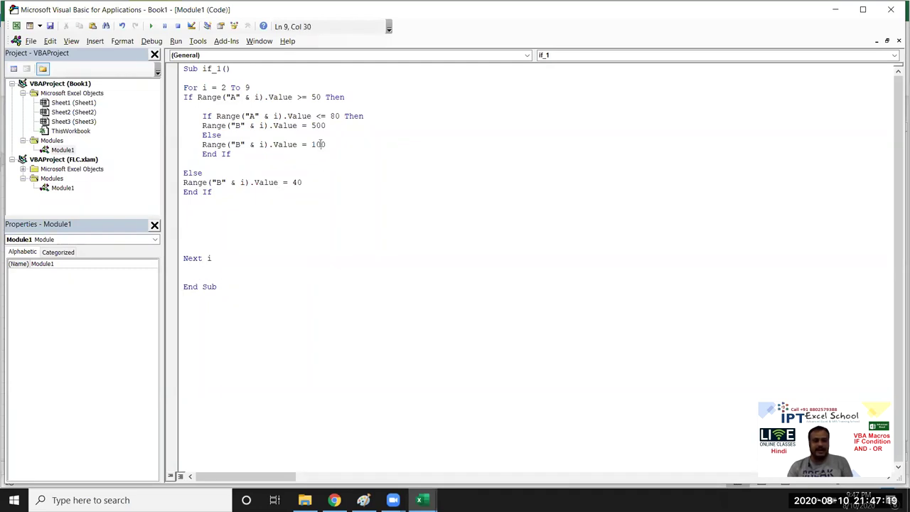
drag(304, 183, 298, 189)
double_click(297, 183)
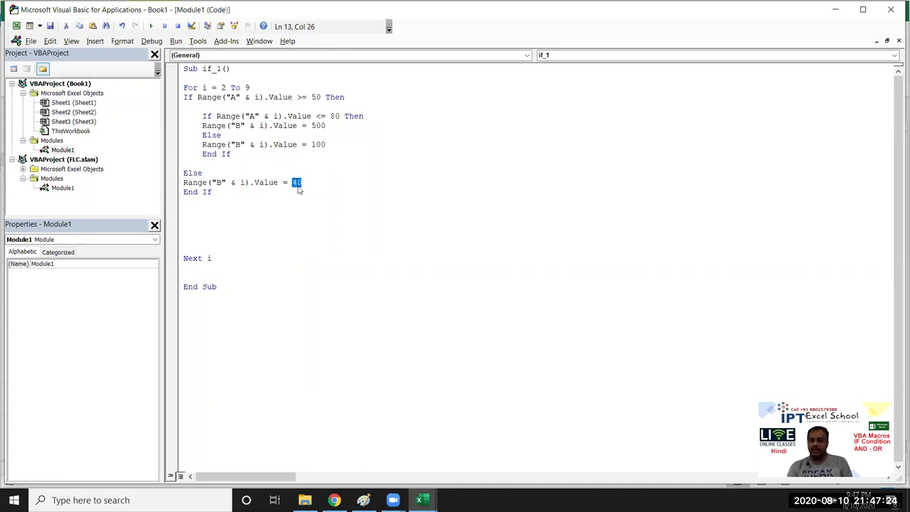
double_click(317, 144)
click(317, 124)
double_click(318, 126)
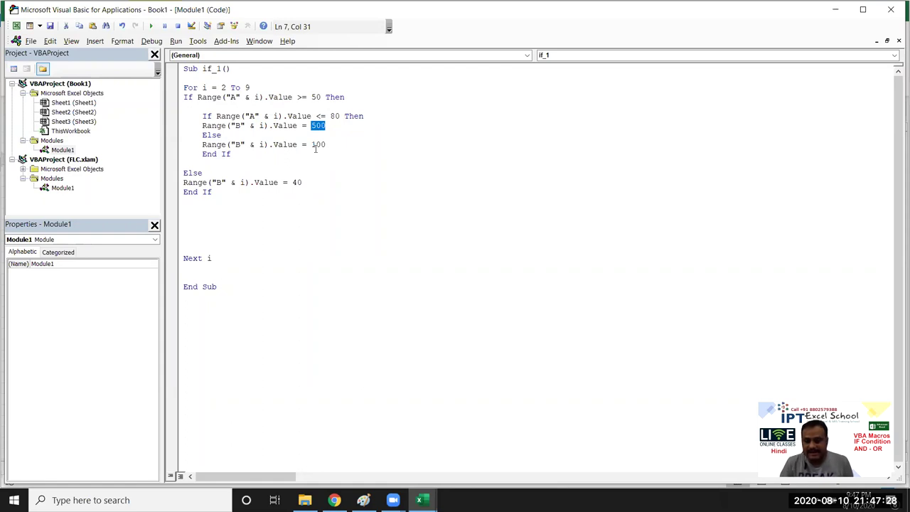
click(189, 304)
- Delete the blank lines after End If and above End Sub in if_1, then switch back to Excel
click(193, 213)
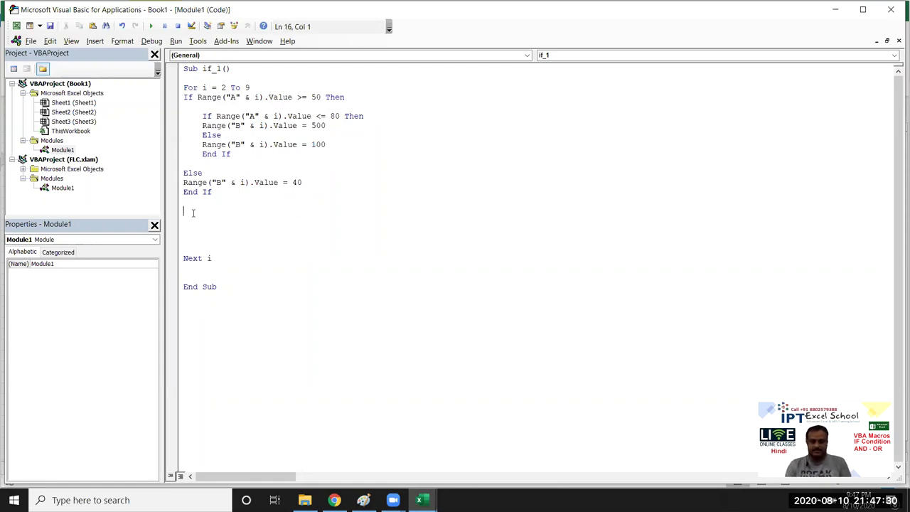
click(190, 205)
key(Delete)
key(Delete)
key(Delete)
key(Delete)
key(Delete)
click(186, 220)
key(Delete)
click(190, 255)
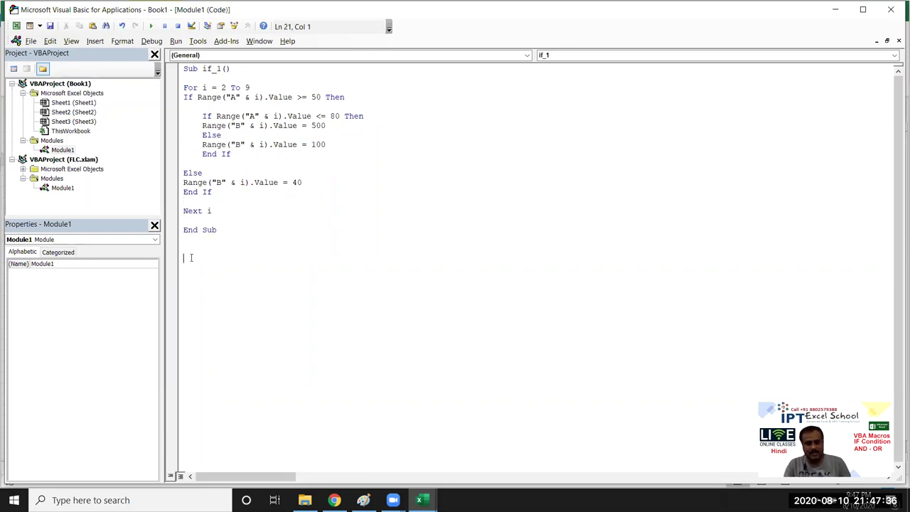
click(200, 200)
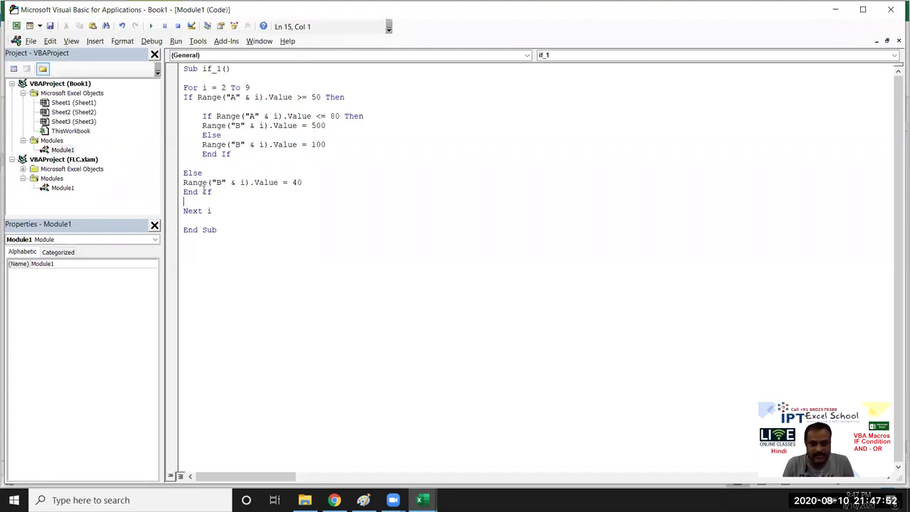
click(190, 248)
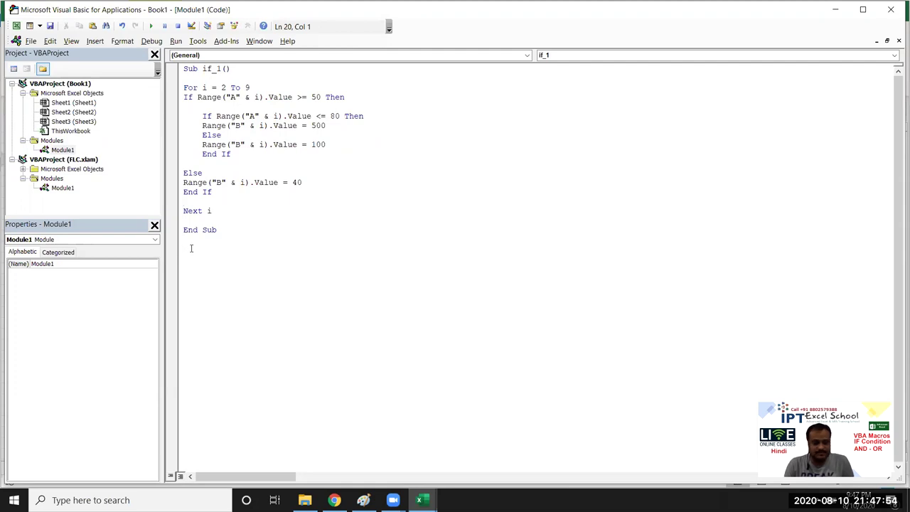
key(alt+F11)
- On a new worksheet, add the headers Name and S-1 through S-5 across A1:F1
key(alt+Tab)
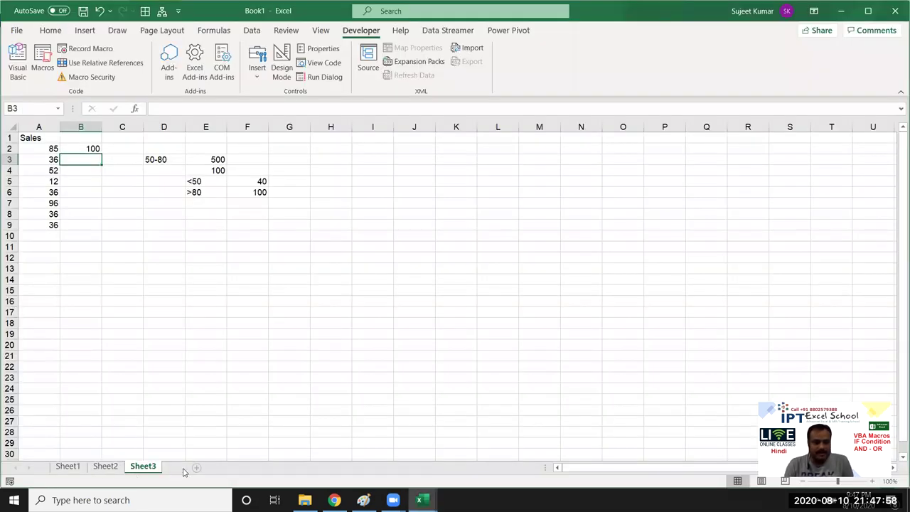
click(183, 469)
text(Name)
key(Return)
key(Up)
key(Right)
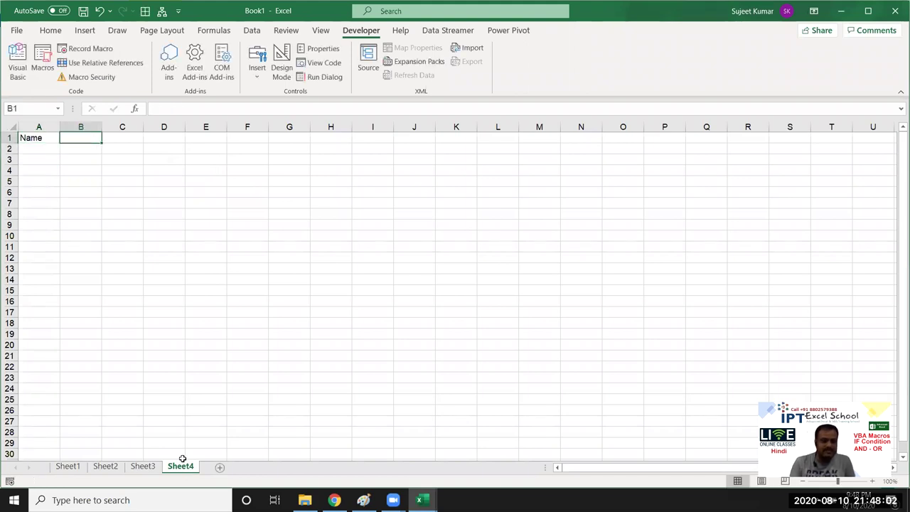
text(S-1)
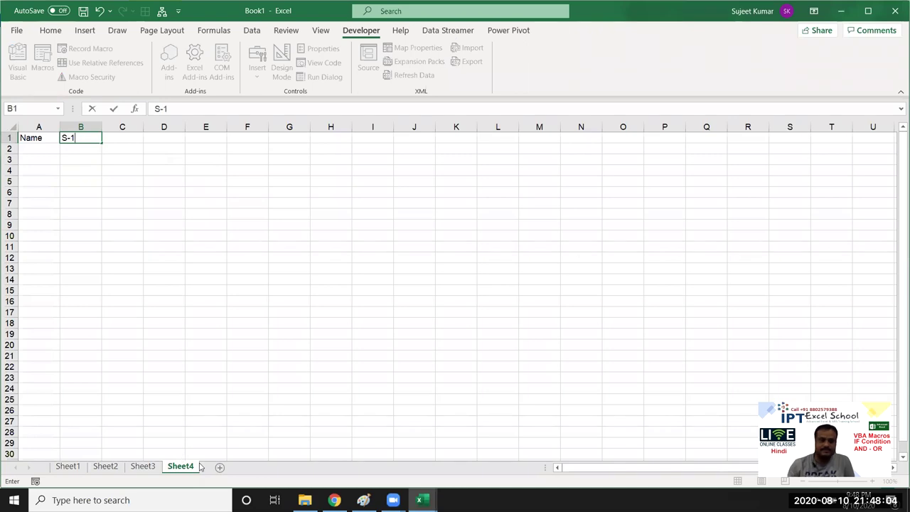
click(136, 226)
click(81, 137)
drag(102, 143, 284, 145)
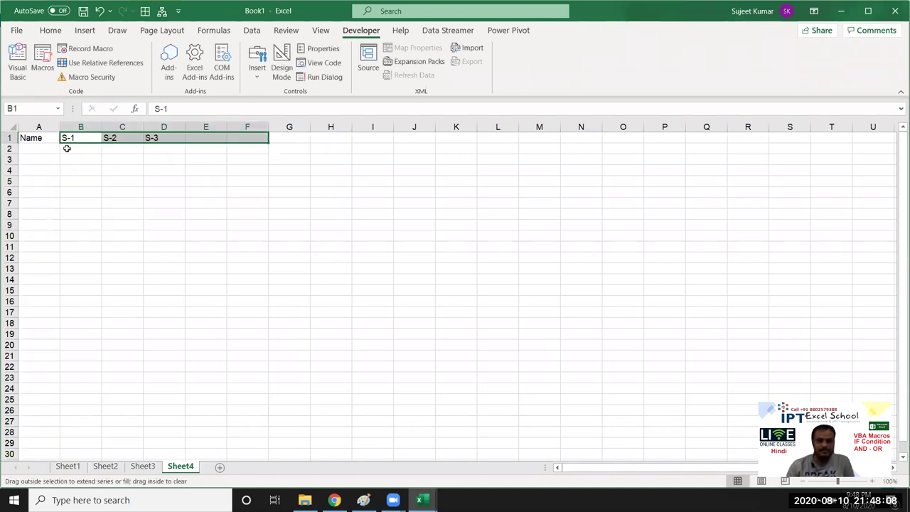
- Enter the first student name in A2 and fill eight names down A2:A9
click(50, 146)
text(Puja)
key(Return)
click(60, 149)
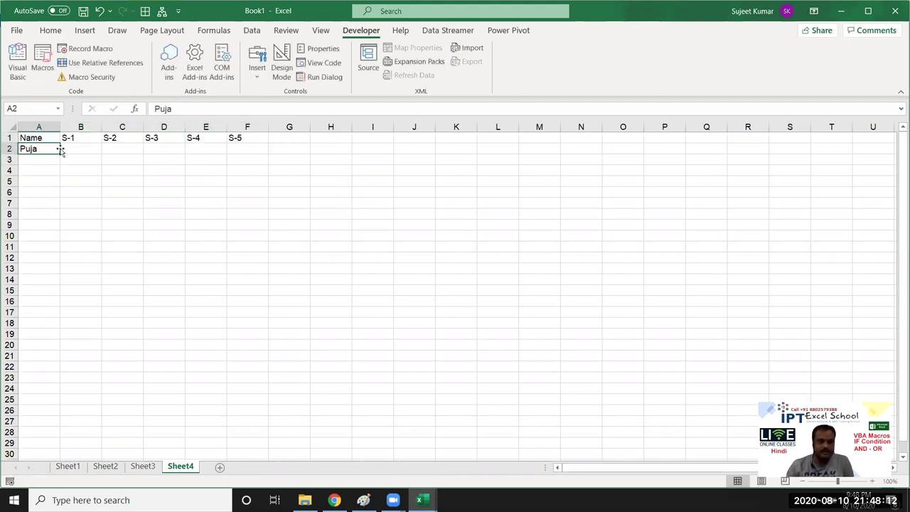
drag(60, 149, 59, 225)
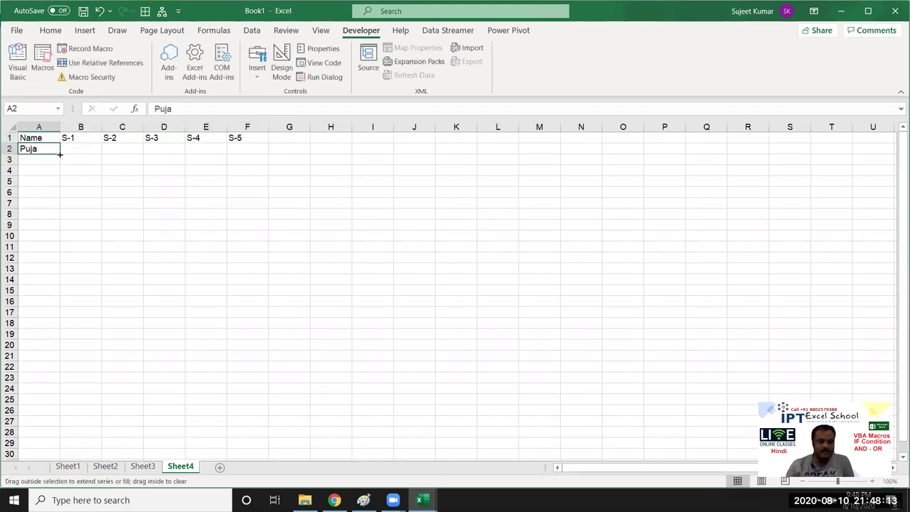
- Replace the S-5 header in F1 with Result
click(251, 126)
key(Delete)
key(Up)
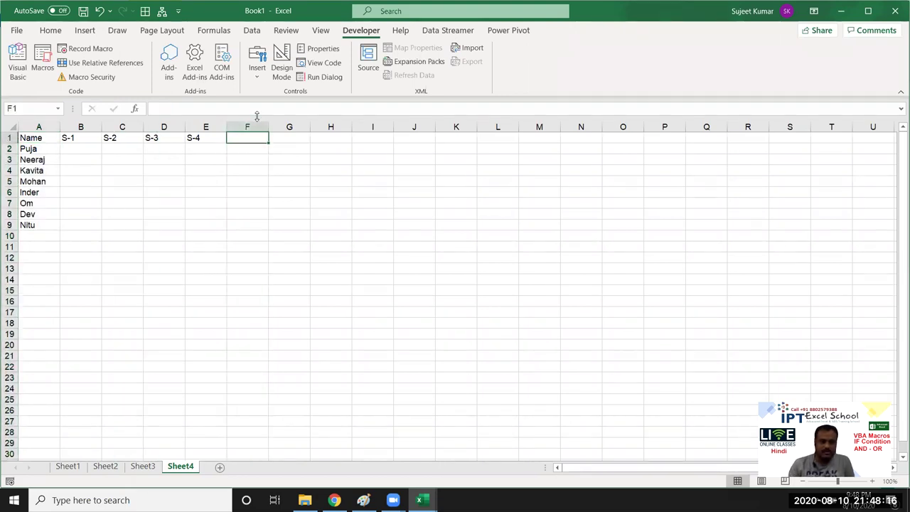
text(Result)
key(Return)
- Fill B2:E9 with the formula =RANDBETWEEN(10,90) for the marks
key(Left)
key(Left)
key(Left)
key(Left)
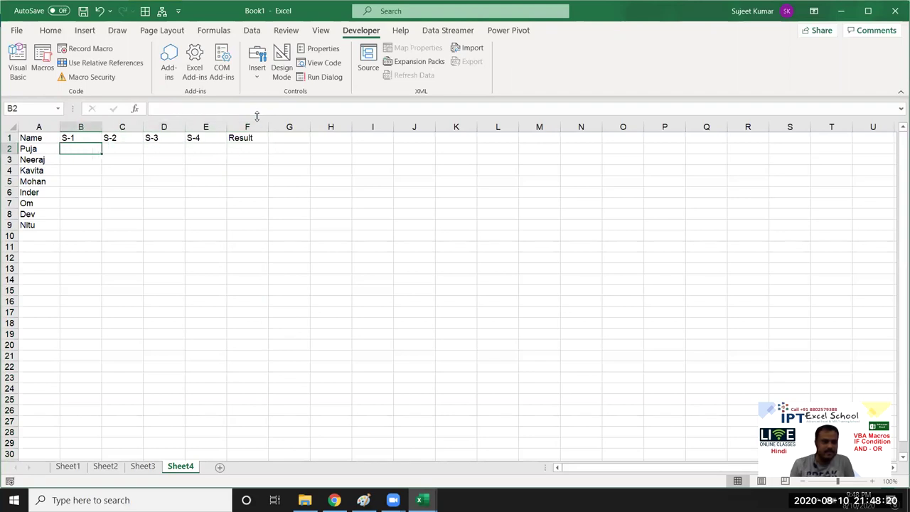
text(=ra)
key(Down)
key(Down)
key(Down)
key(Tab)
text(10,90))
key(Return)
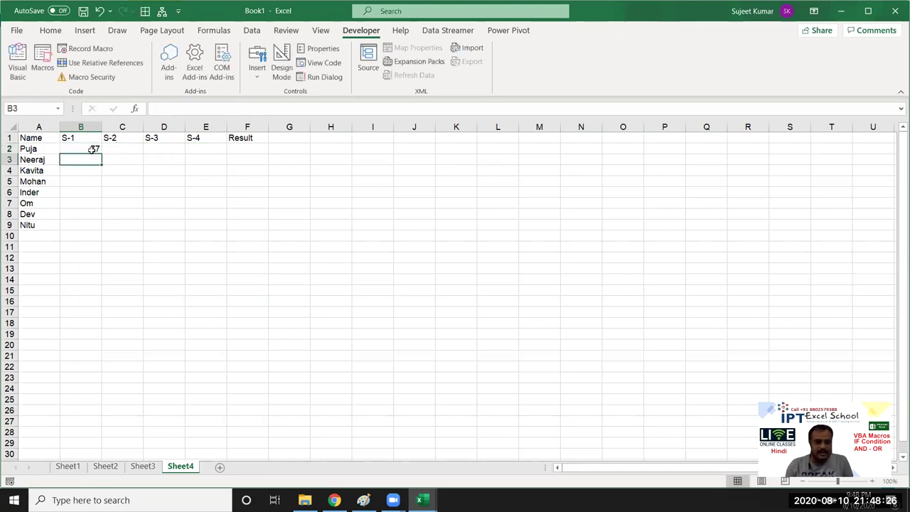
drag(93, 148, 212, 226)
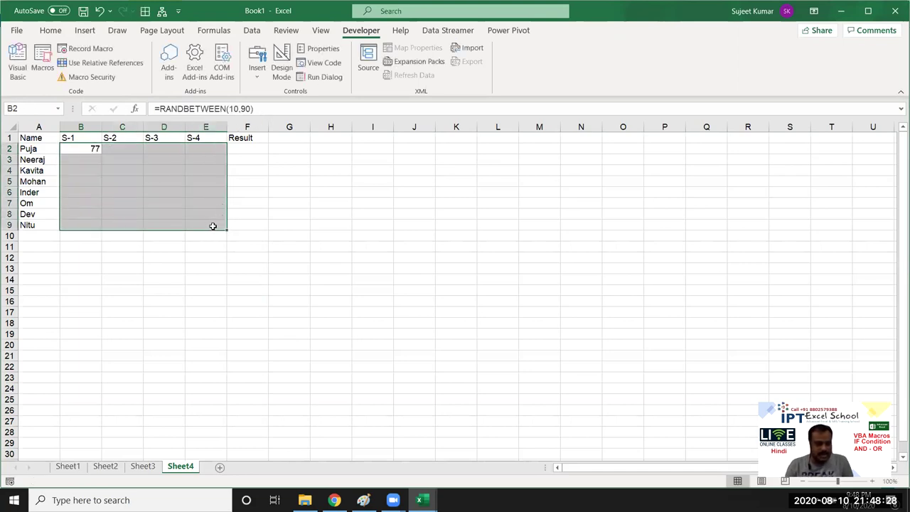
key(ctrl+v)
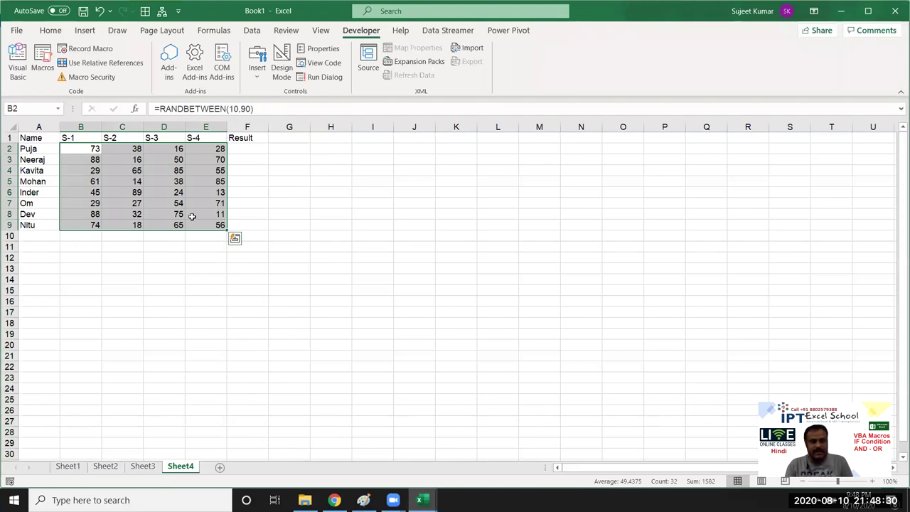
- Copy B2:E9 and paste it back as values to fix the random marks
key(ctrl+c)
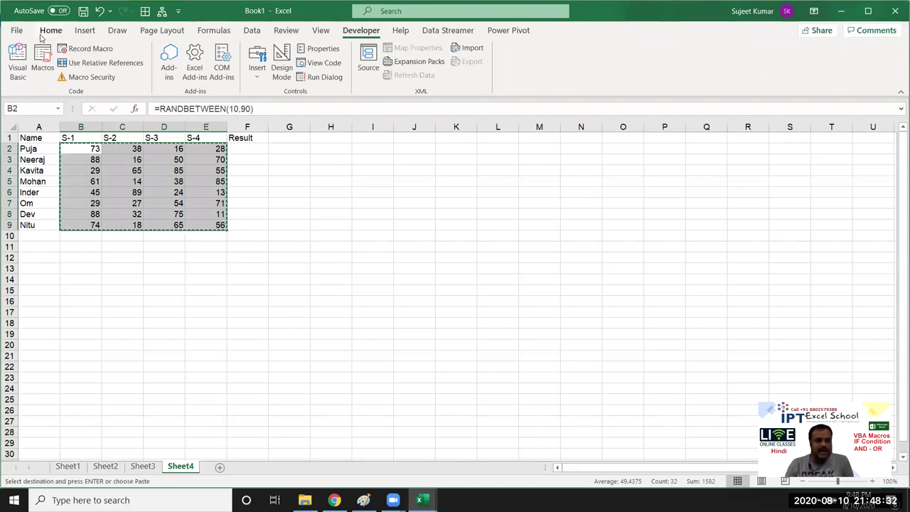
click(48, 31)
click(18, 77)
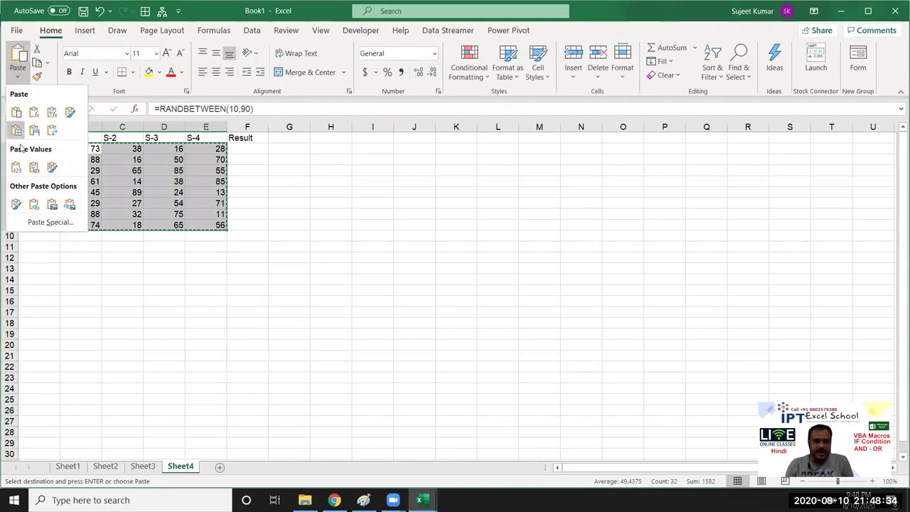
click(16, 167)
click(235, 153)
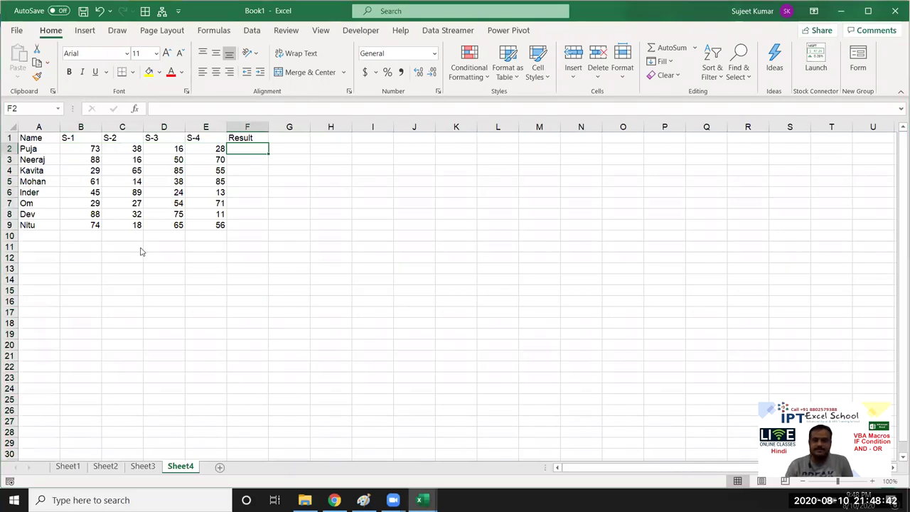
- Declare a new Sub if_2() below if_1 in Module1
key(alt+Tab)
key(alt+Tab)
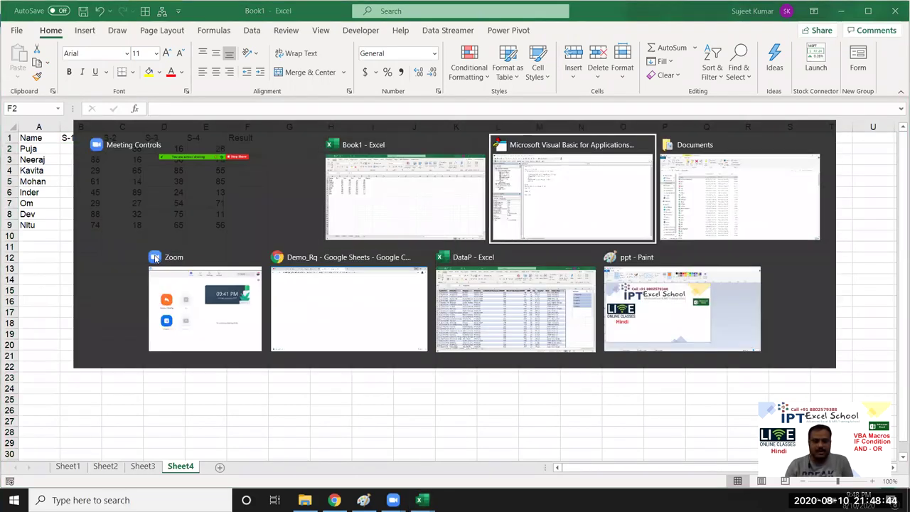
click(184, 258)
text(sub if_2)
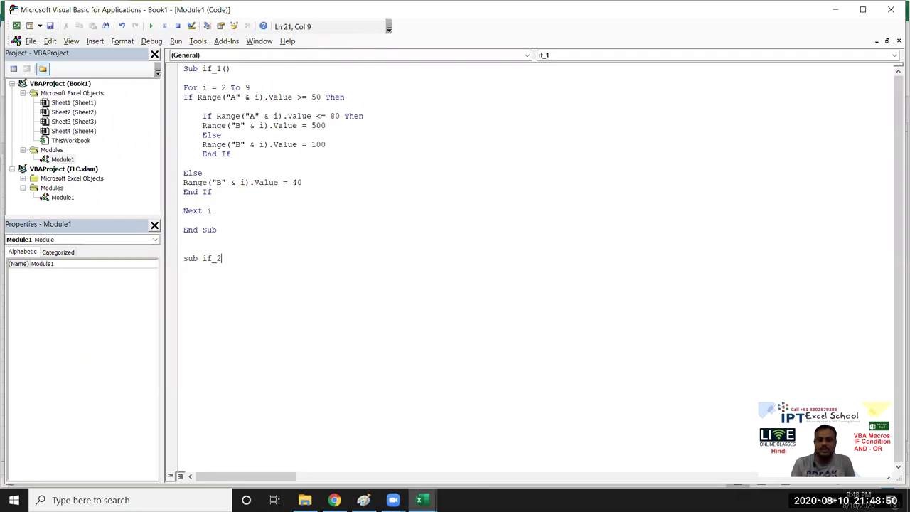
text(())
key(Return)
key(Return)
key(Return)
key(Return)
key(Up)
key(Up)
key(Up)
key(Return)
- Add a For i = 2 To 9 … Next i loop inside if_2
text(for i = )
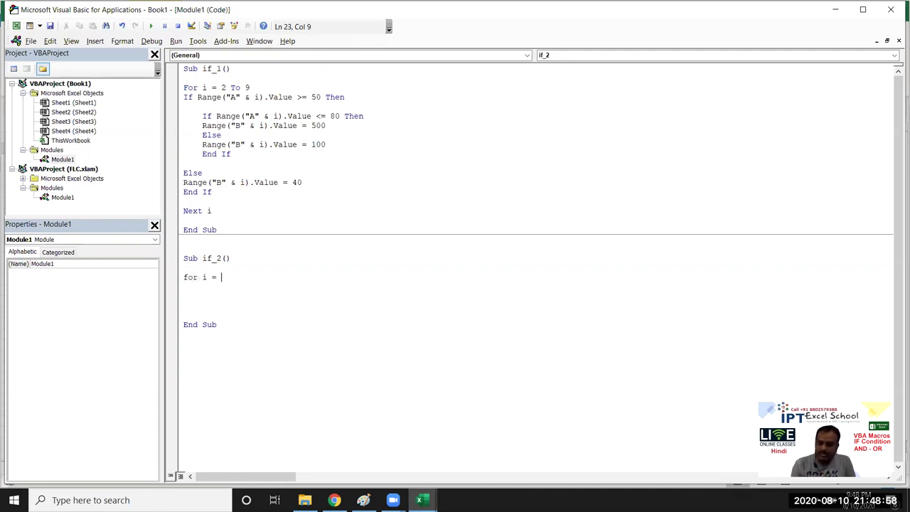
text(2 to)
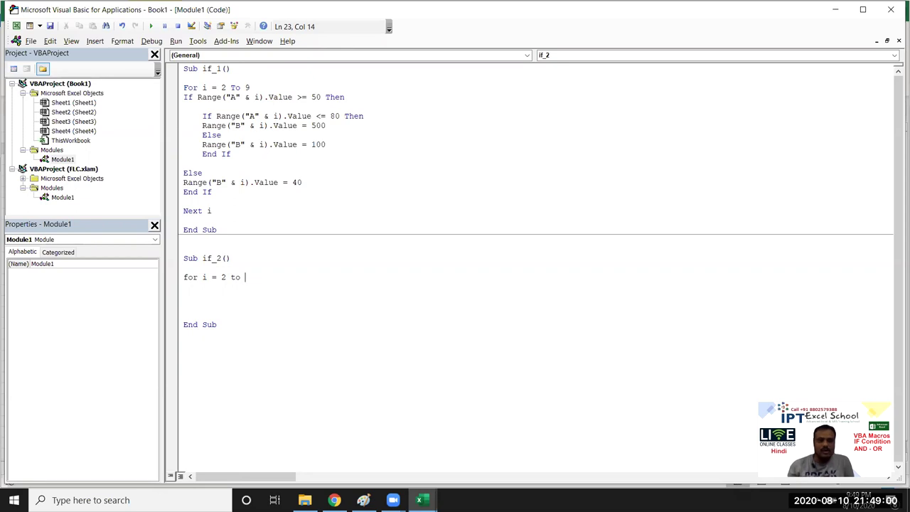
key(alt+Tab)
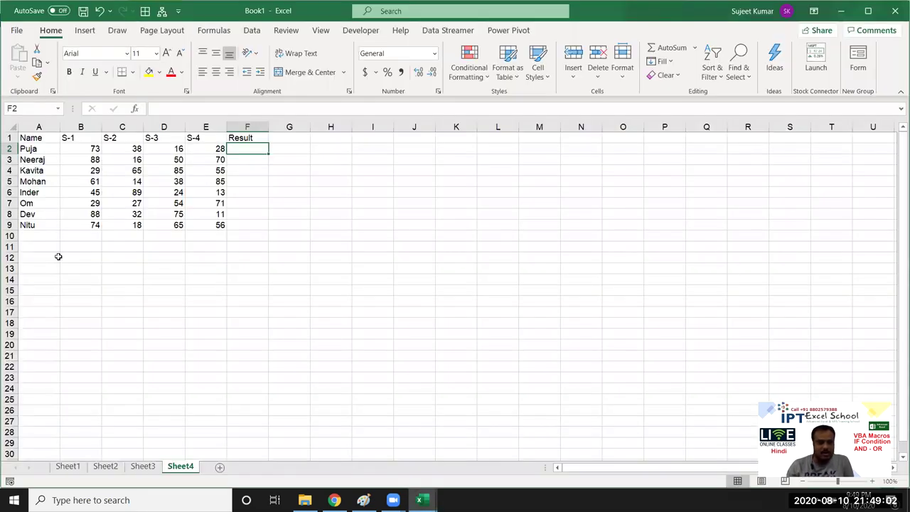
key(alt+Tab)
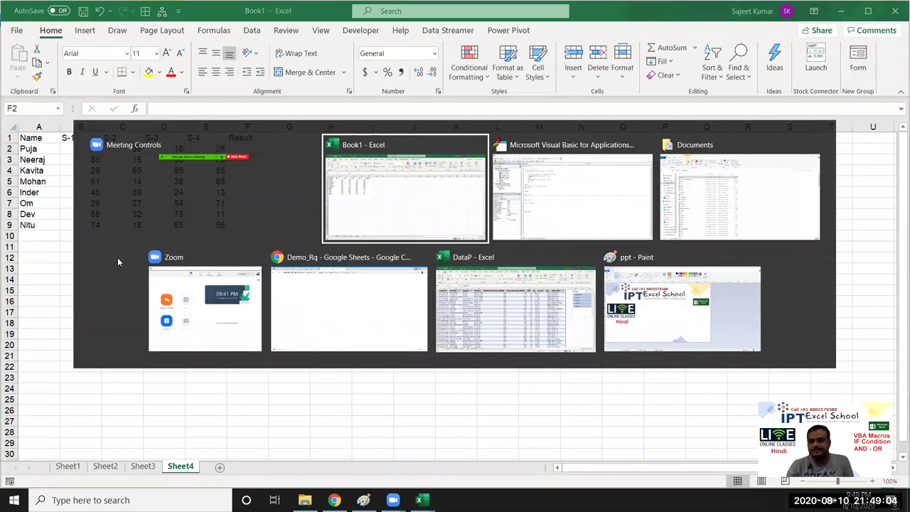
text(9)
key(Return)
key(Return)
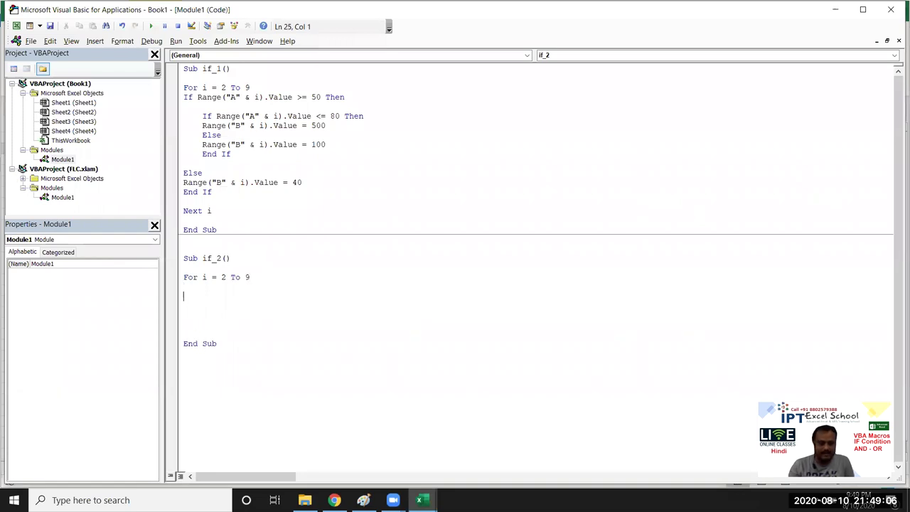
text(next i)
- Inside the loop, add If Range("B" & i).Value >= 30 Then
click(184, 286)
key(Return)
key(Return)
key(Return)
key(Return)
key(Return)
key(Up)
key(Up)
key(Up)
text(if range)
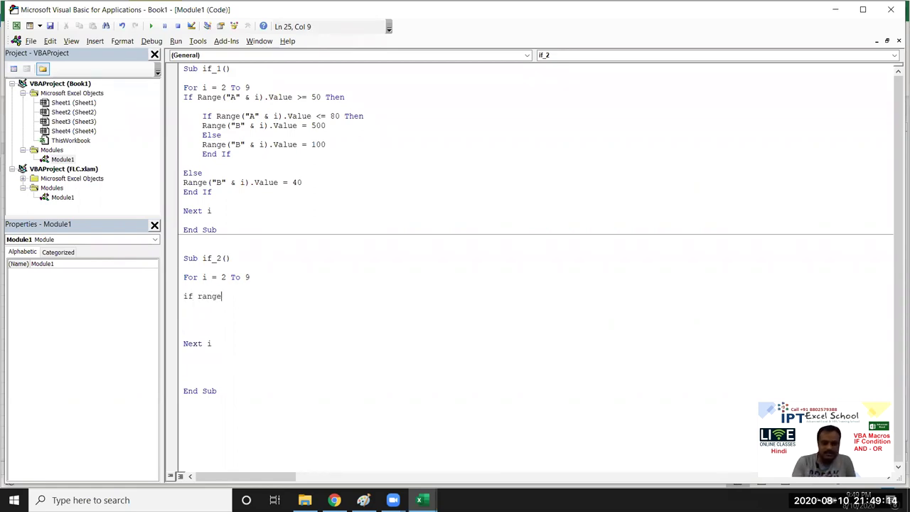
text(("B" & i)
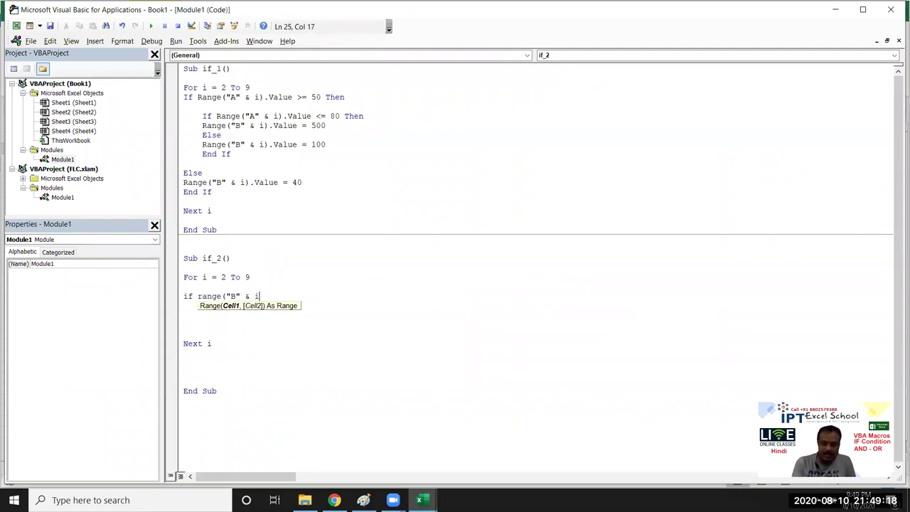
text().v)
key(Down)
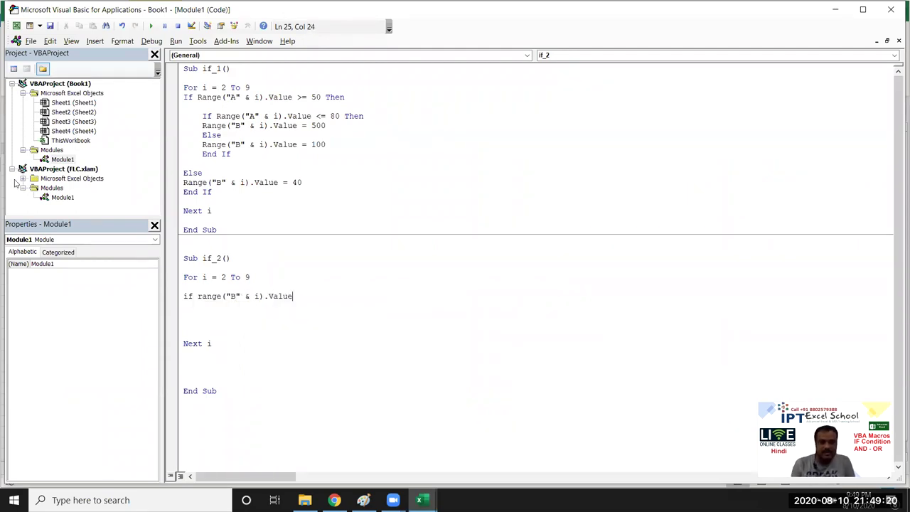
text(>= 30 then)
key(Return)
key(Up)
- Copy the column B If line and paste it as an indented nested If
key(shift+End)
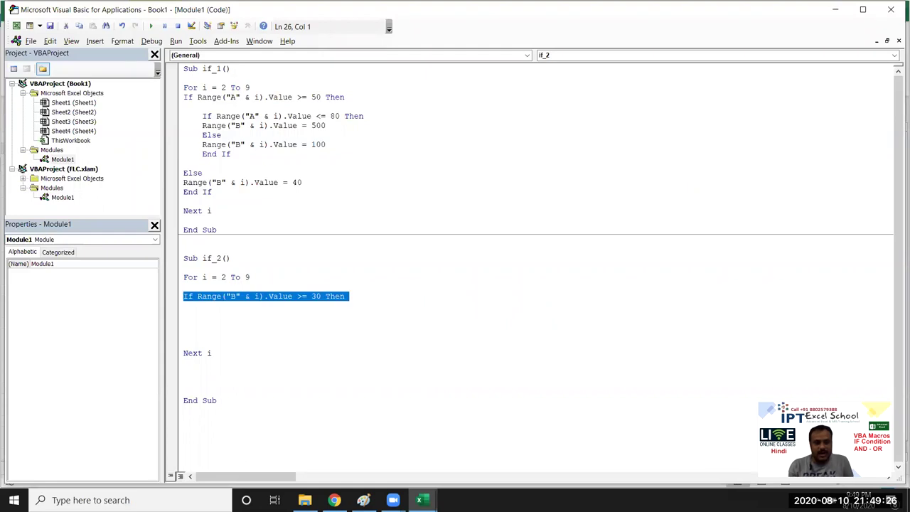
key(ctrl+c)
key(Down)
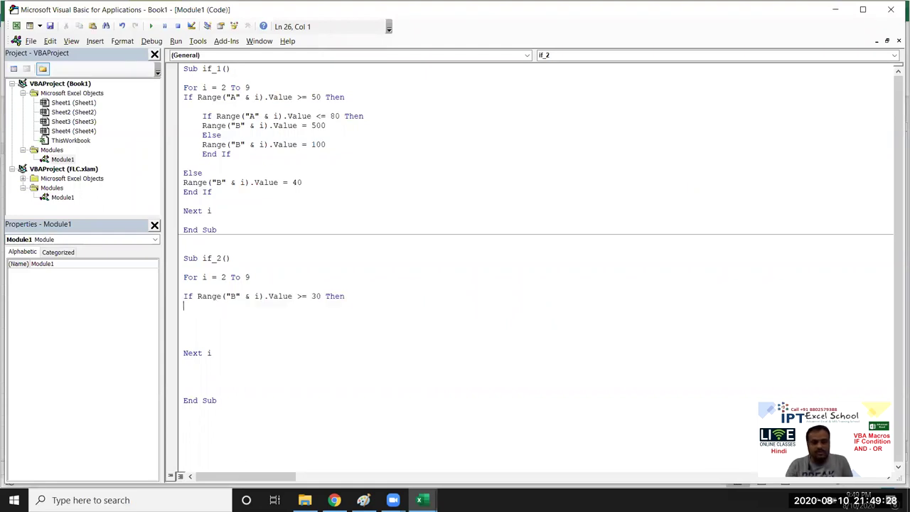
key(Return)
key(Tab)
key(ctrl+v)
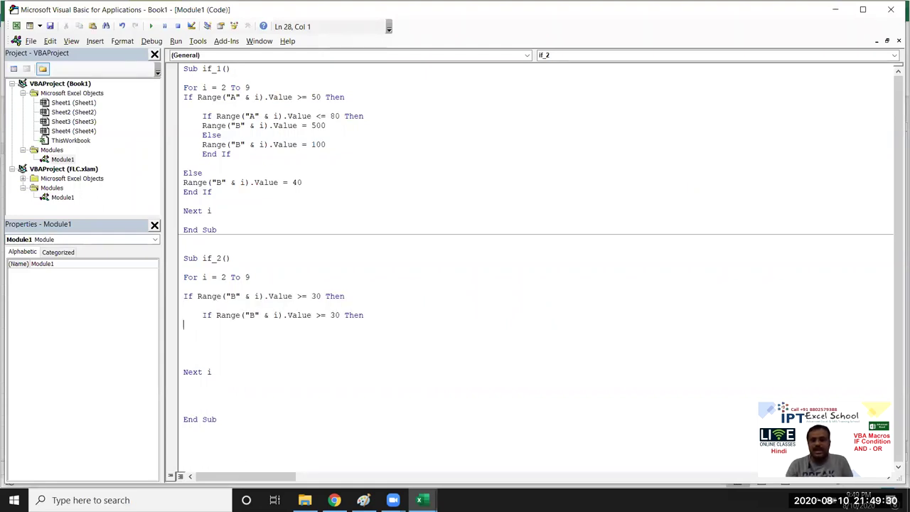
- Change the nested If's column letter from B to c, undoing an accidental line split
click(249, 315)
key(Delete)
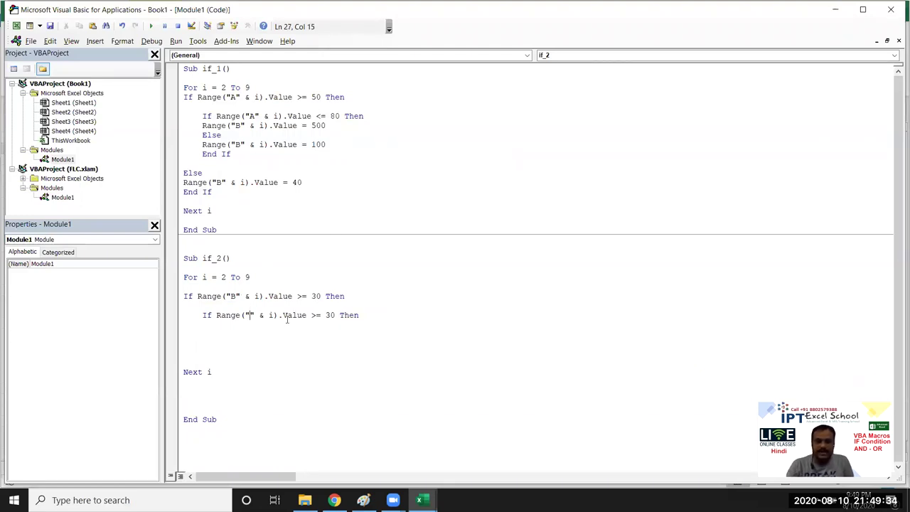
text(C)
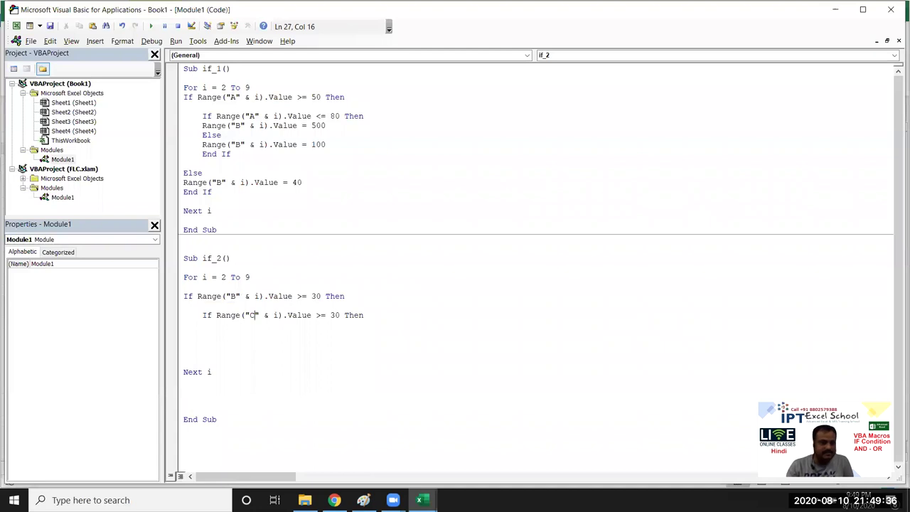
key(Return)
key(Return)
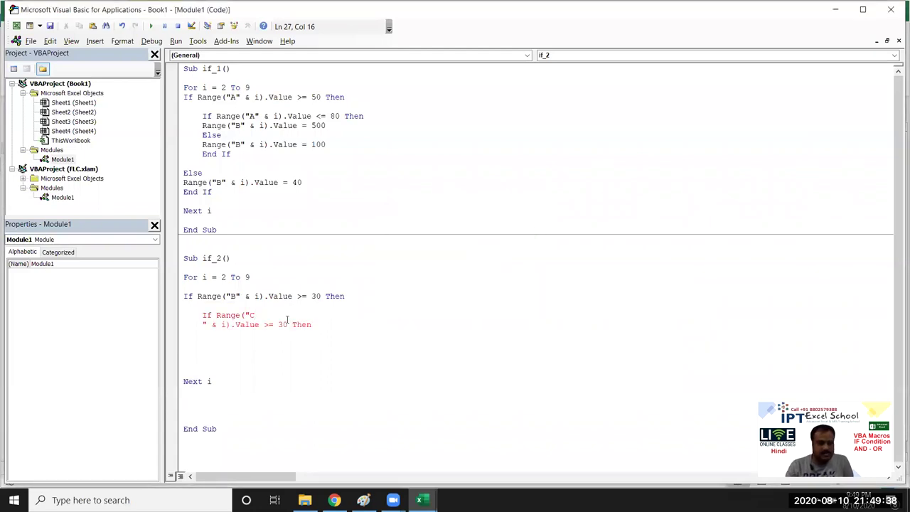
key(ctrl+z)
key(Down)
key(Tab)
key(Tab)
click(250, 315)
key(Delete)
text(c)
key(Down)
key(Down)
- Paste a third nested If and make it check column D
key(ctrl+v)
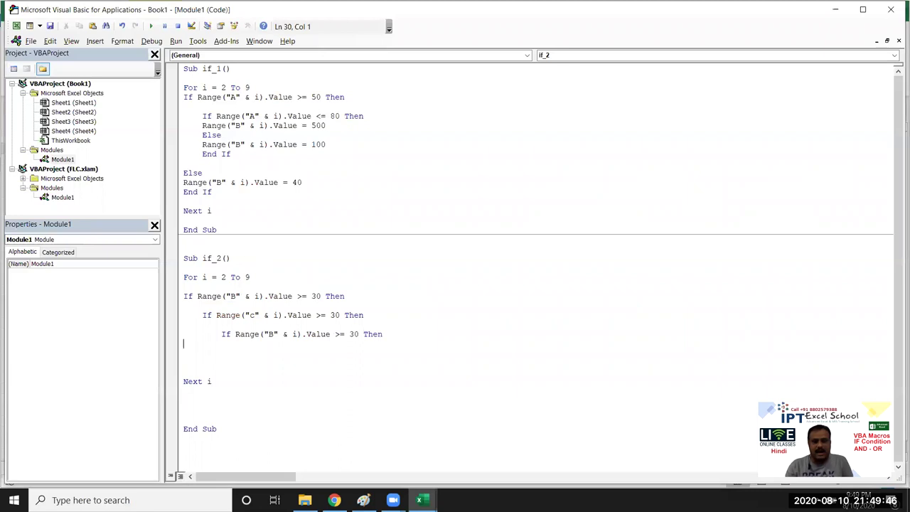
click(274, 333)
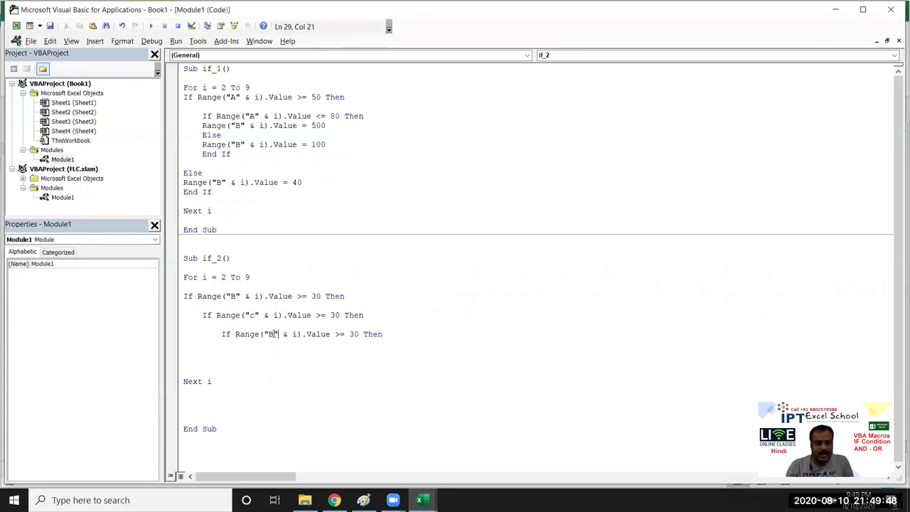
key(BackSpace)
text(D)
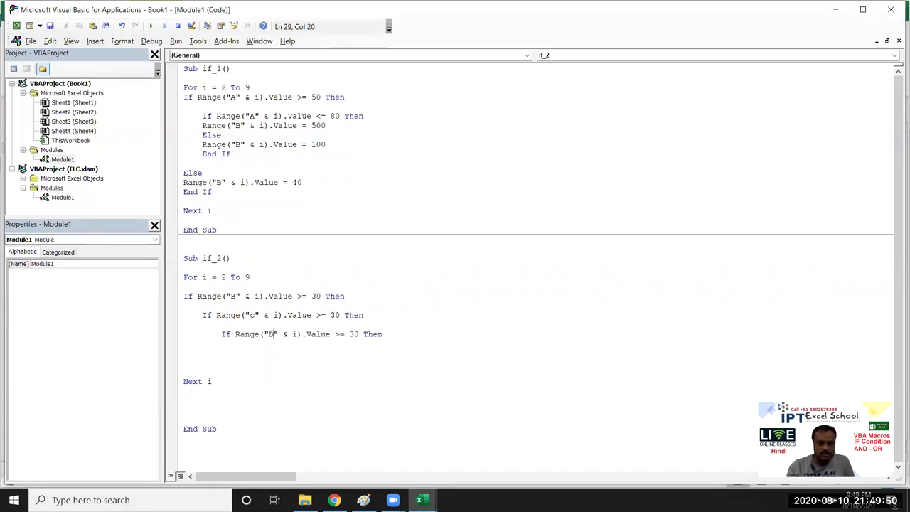
- Add a fourth nested If checking column e >= 30, with an indented line below
click(250, 351)
key(Tab)
key(ctrl+v)
click(293, 353)
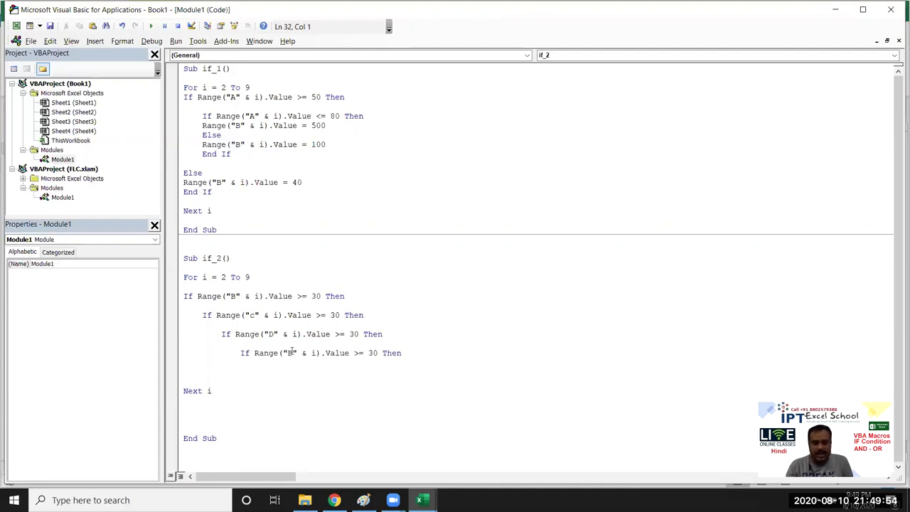
key(BackSpace)
text(e)
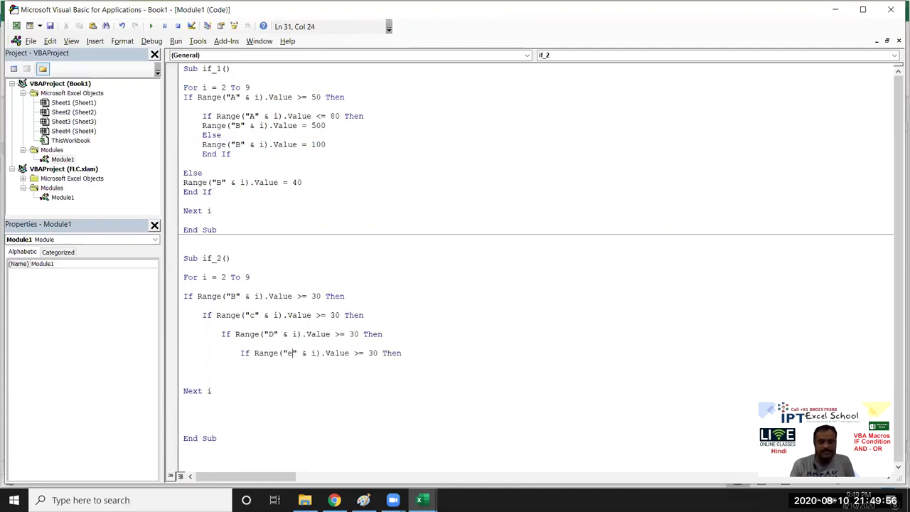
click(290, 366)
key(Tab)
key(Tab)
key(Tab)
drag(254, 353, 354, 355)
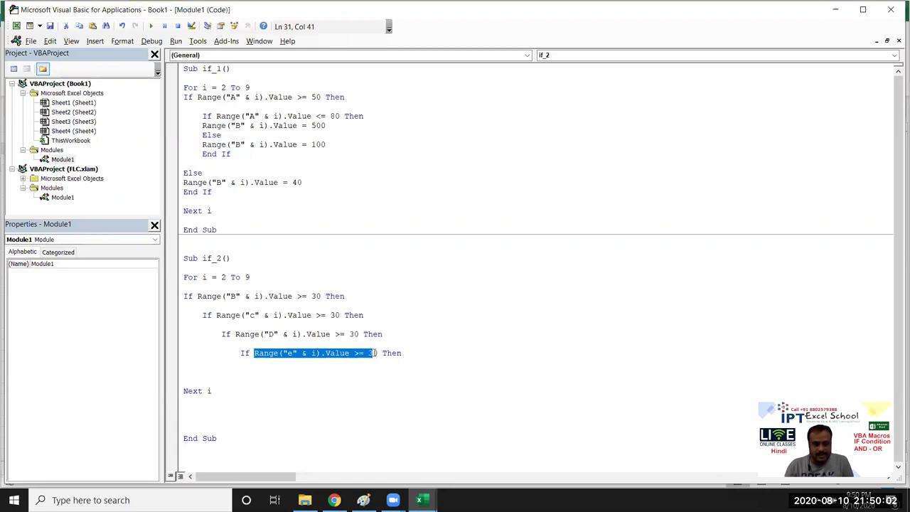
click(311, 361)
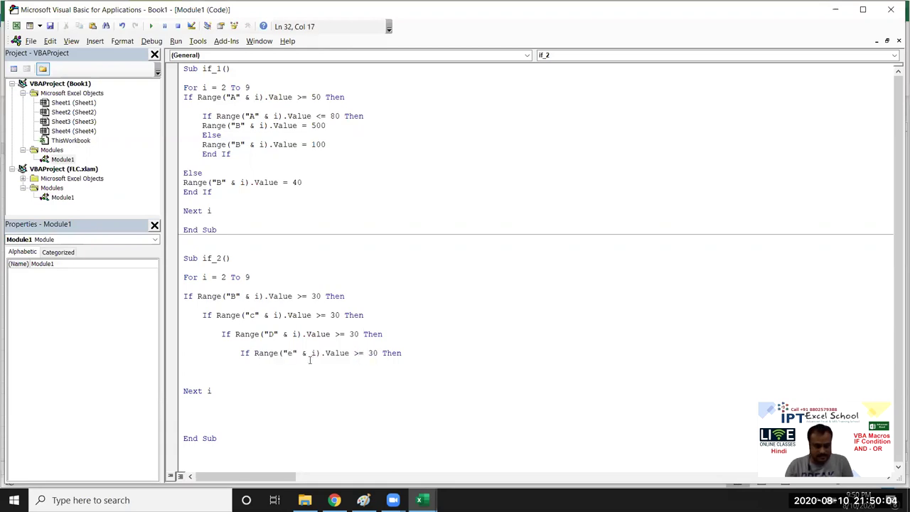
- In the innermost If, write Range("f" & i).Value = "Pass"
text(range()
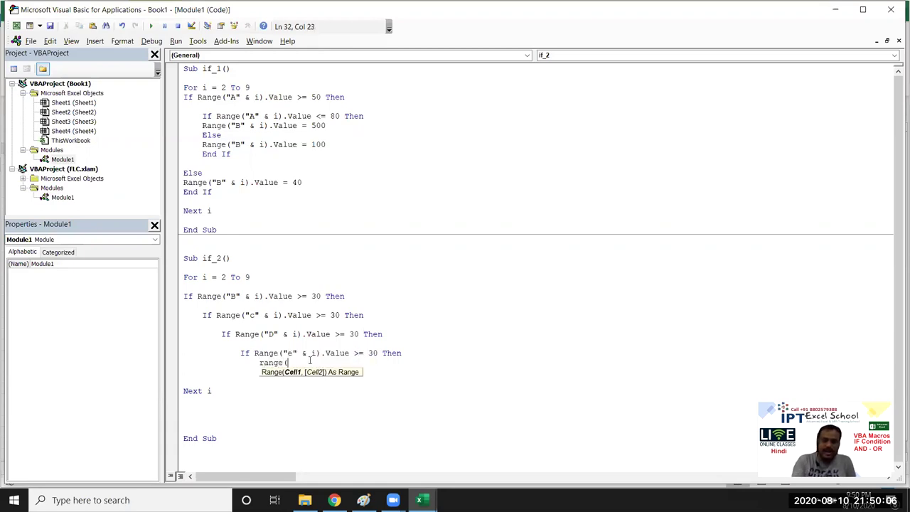
text(")
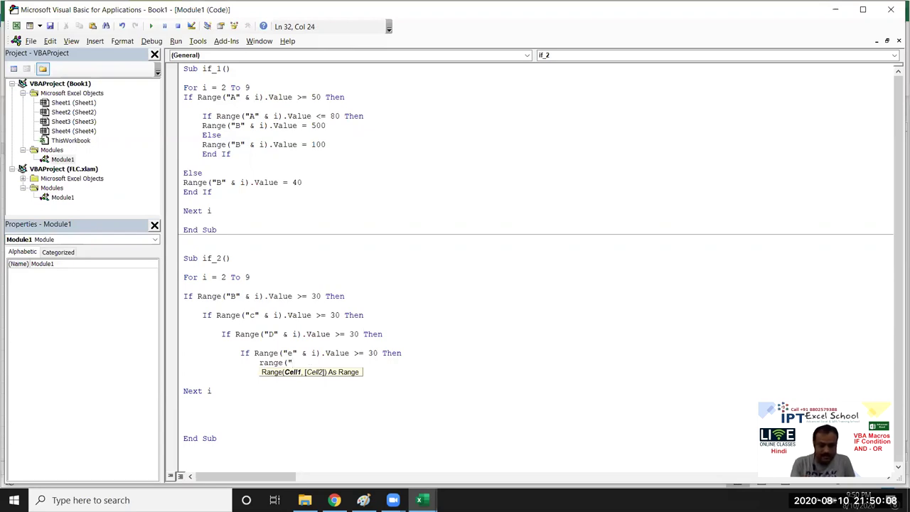
text(f" & i).Valu)
key(Tab)
text(ass)
key(BackSpace)
key(BackSpace)
key(BackSpace)
key(BackSpace)
text("Pa)
text(")
key(Return)
key(BackSpace)
key(BackSpace)
key(BackSpace)
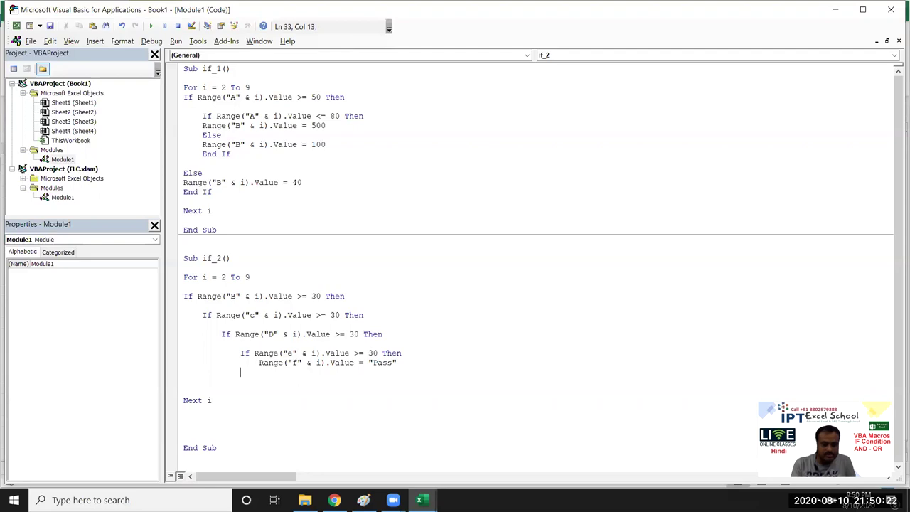
- Add an Else that writes "S4 Fail" to column F, then End If
text(else)
key(Return)
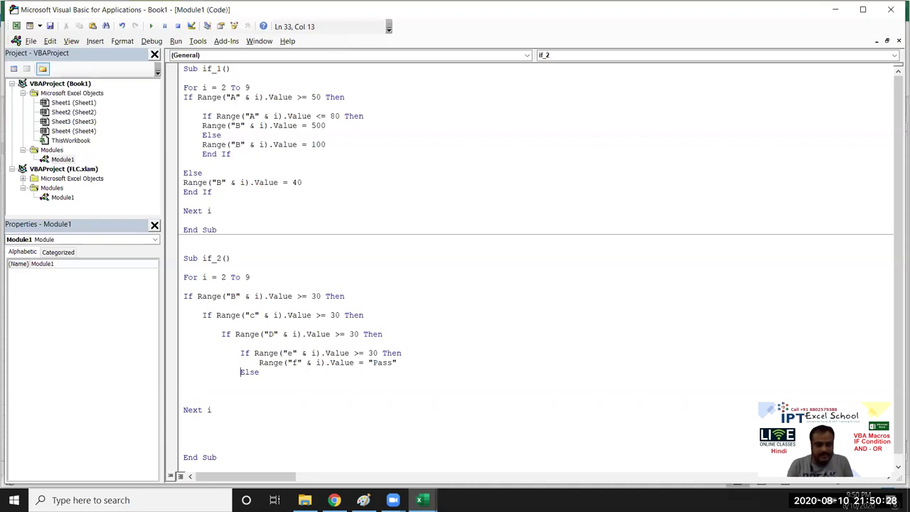
text(range)
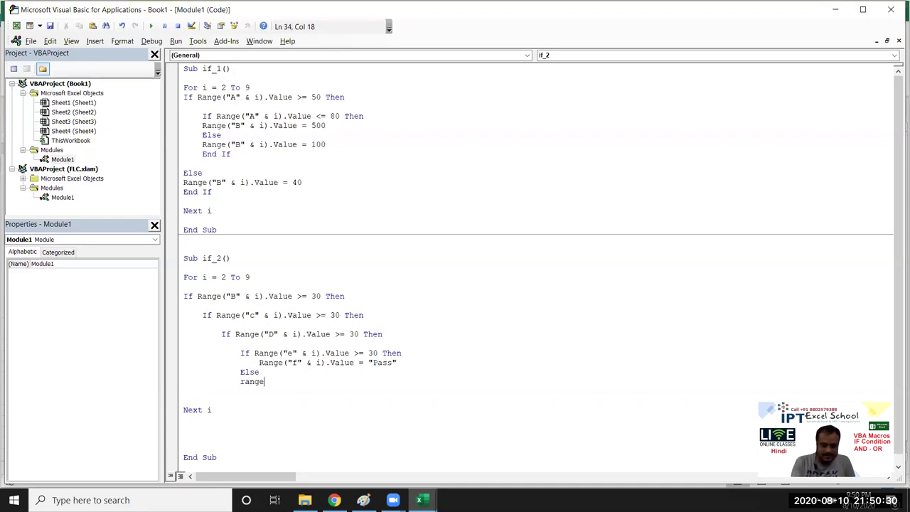
text(("F"& i).value )
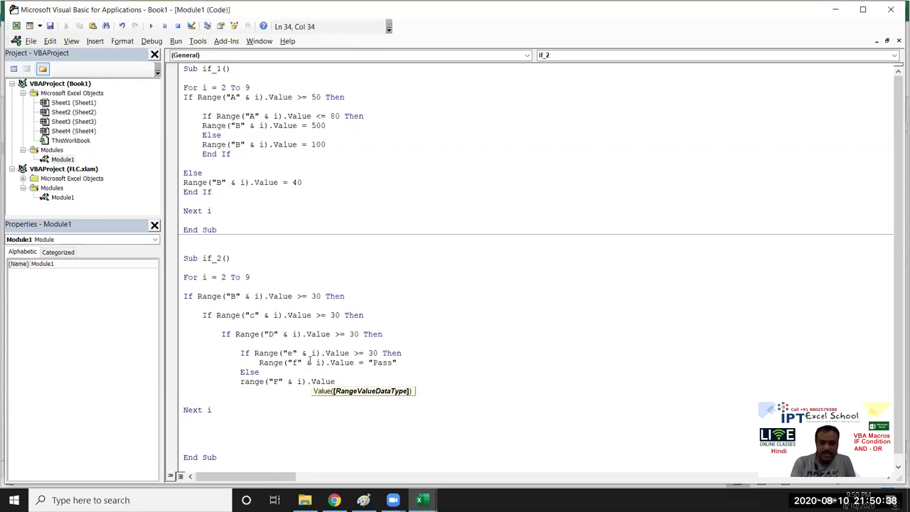
text(= )
text(S)
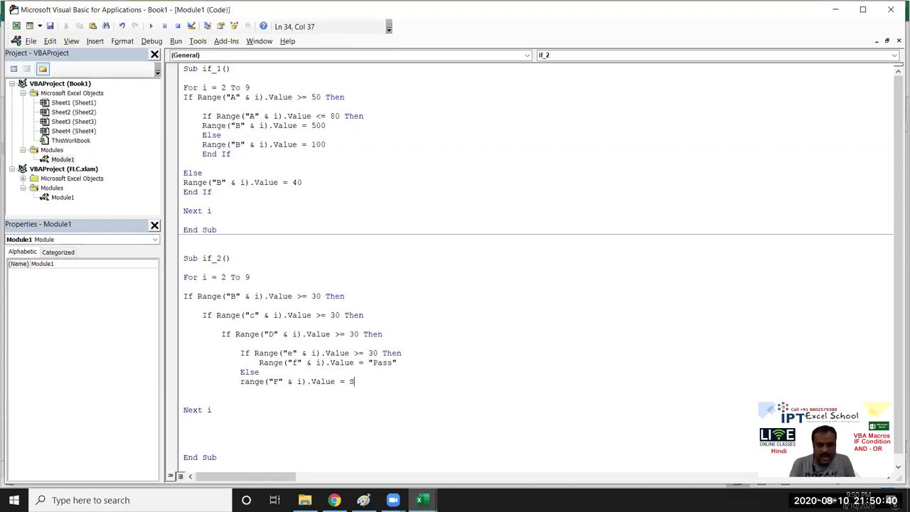
text(4)
key(BackSpace)
key(BackSpace)
key(BackSpace)
text("S4 Fail")
key(Return)
text(end If)
key(Return)
key(Return)
key(BackSpace)
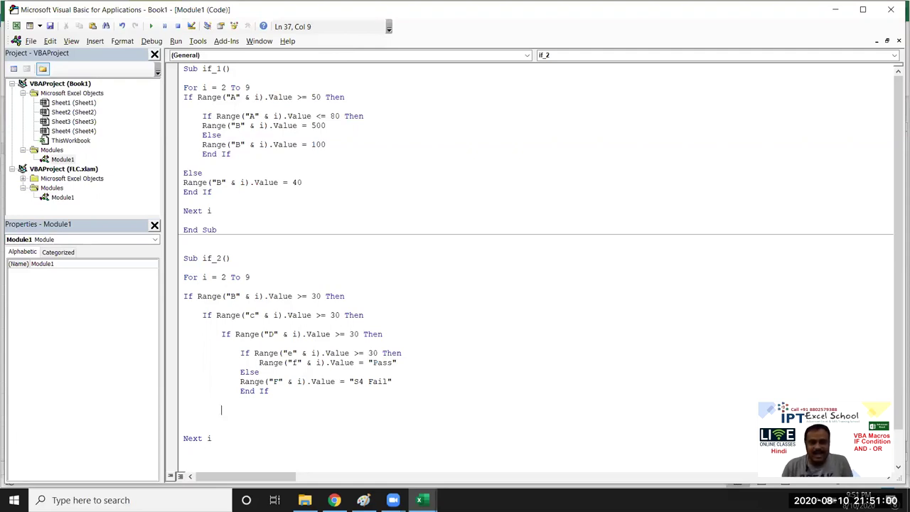
- Give the column D check an Else writing "S3 Fail" to column F, closed by End If
text(else)
key(Return)
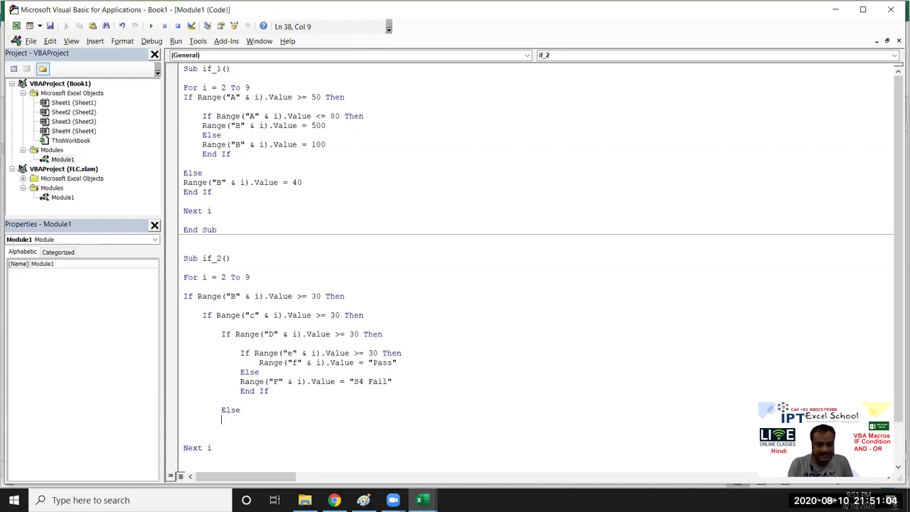
text(ra)
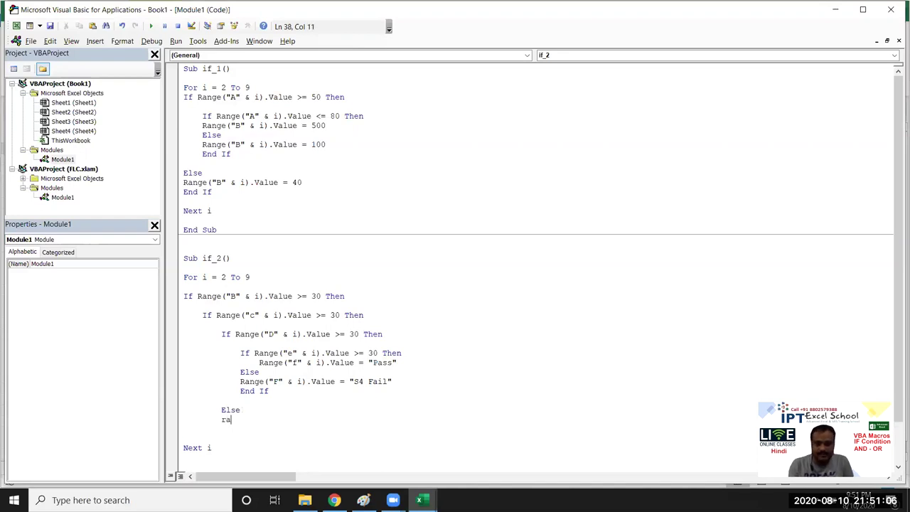
text(nge)
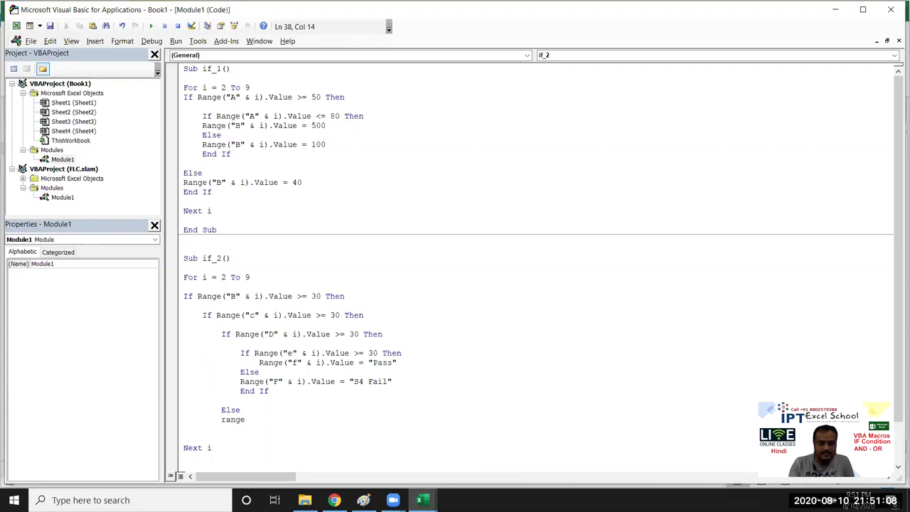
text(("F" & i)
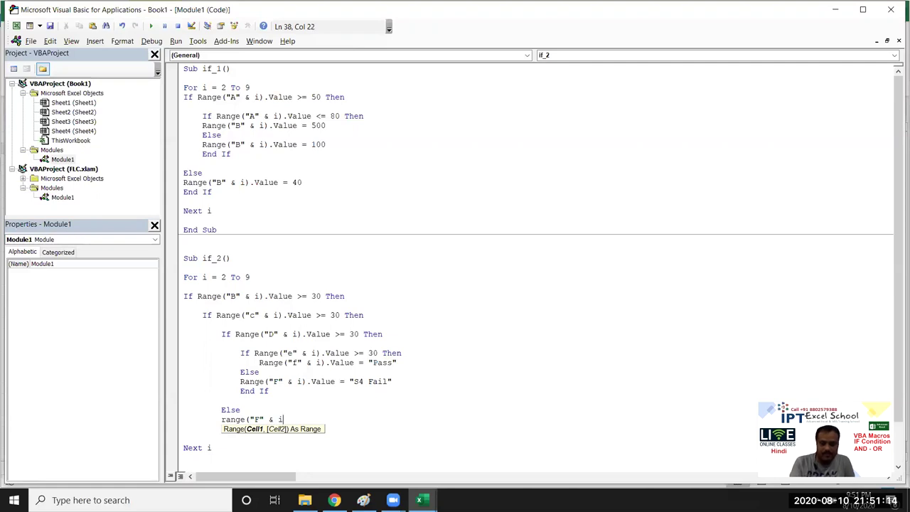
text().v)
key(Down)
key(space)
text(= "S3 Fail")
key(Return)
text(end if)
key(Return)
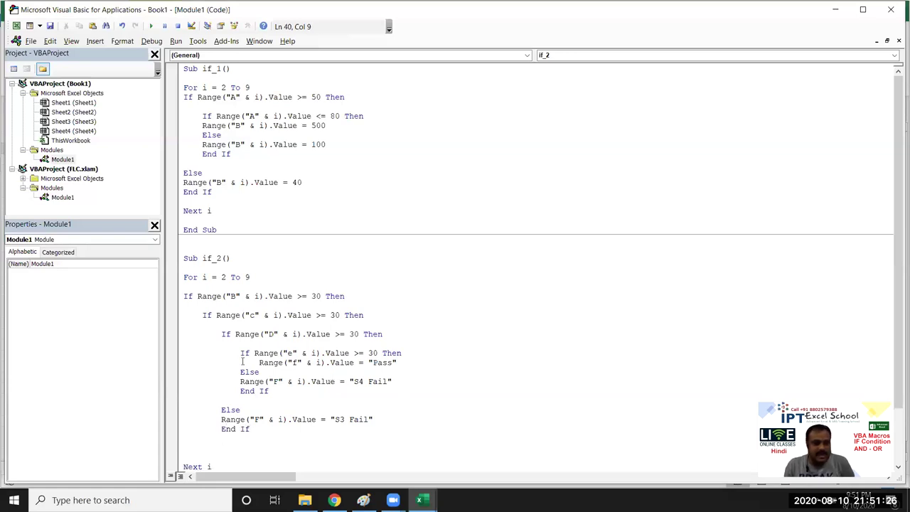
click(245, 371)
drag(269, 391, 242, 354)
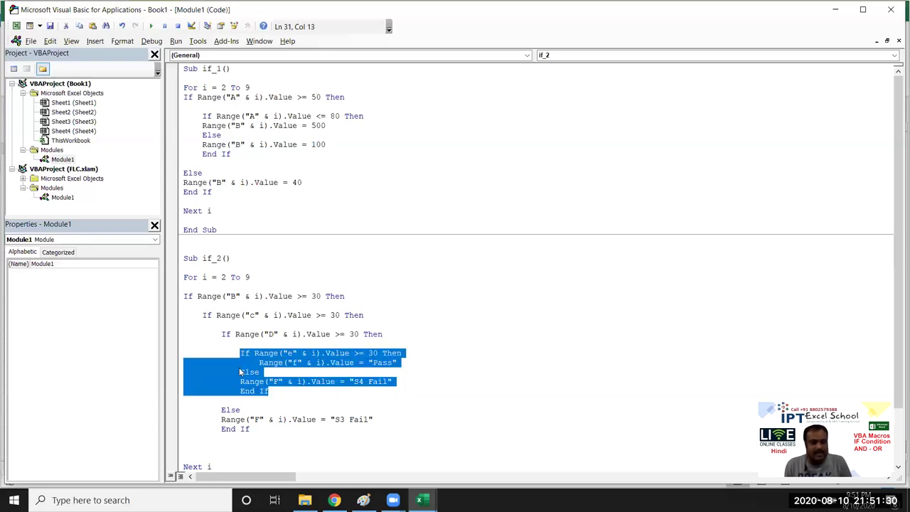
key(alt+Tab)
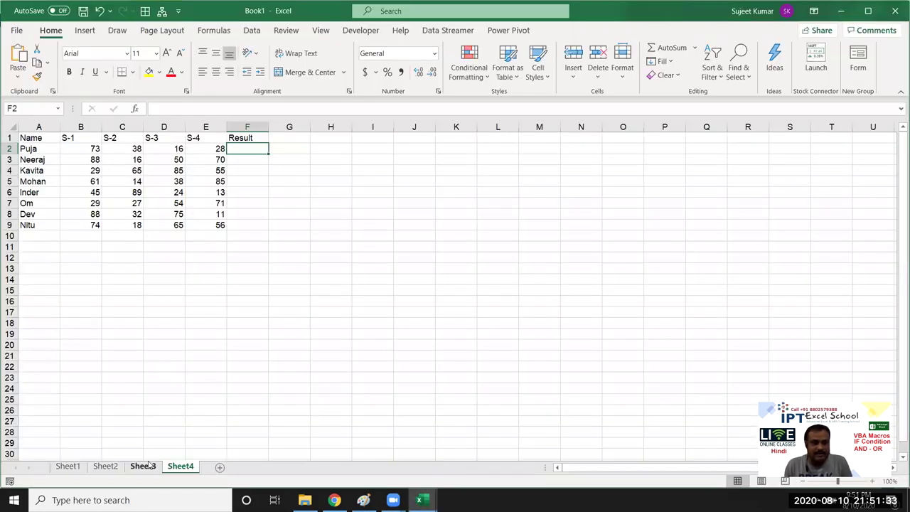
click(142, 466)
click(95, 148)
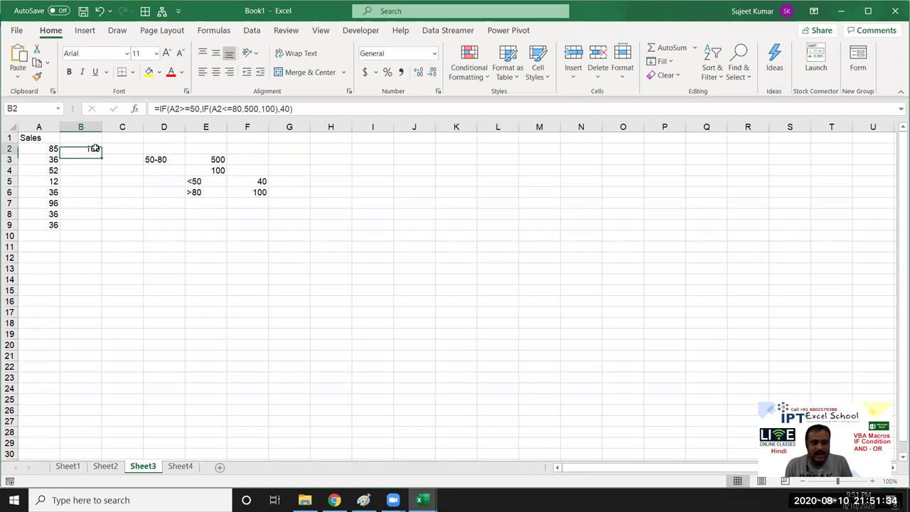
double_click(95, 148)
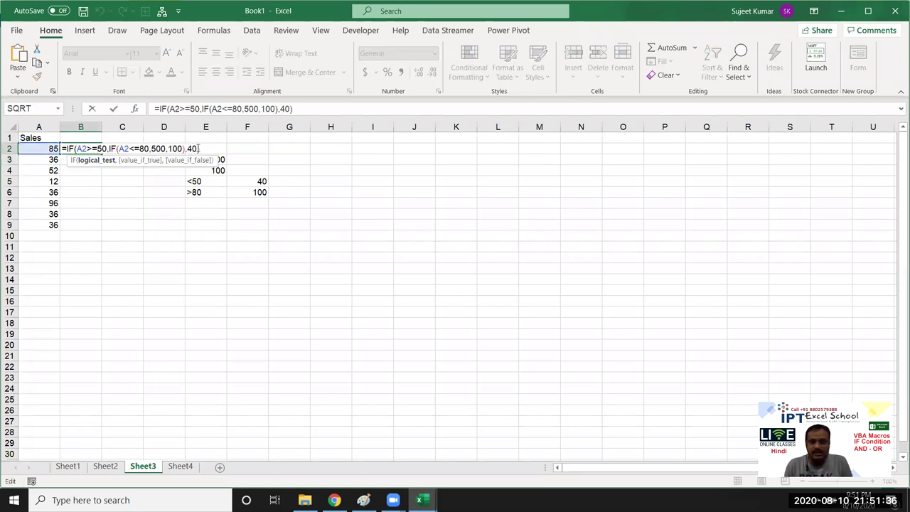
click(199, 148)
click(183, 148)
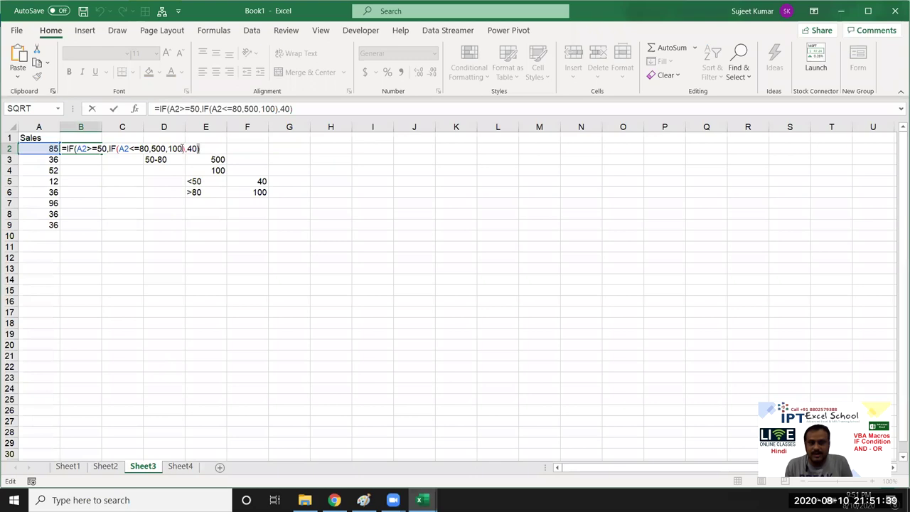
double_click(69, 148)
click(199, 148)
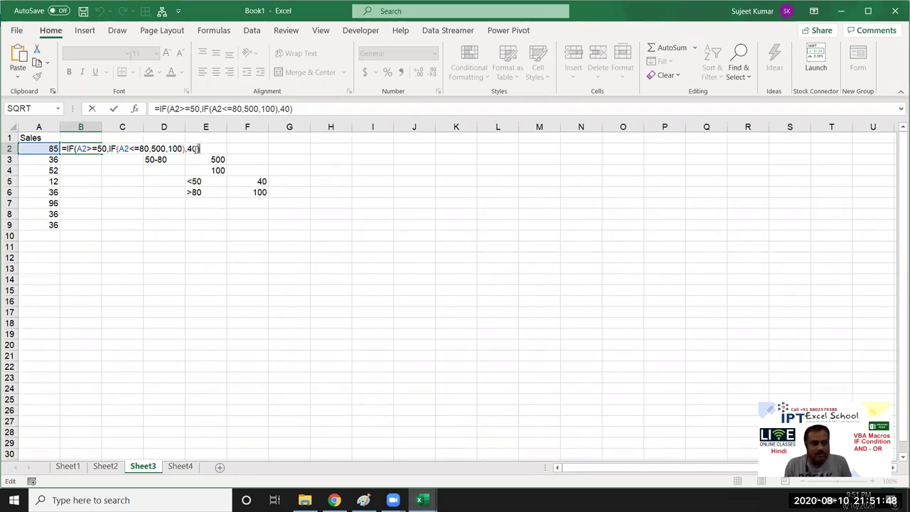
double_click(192, 149)
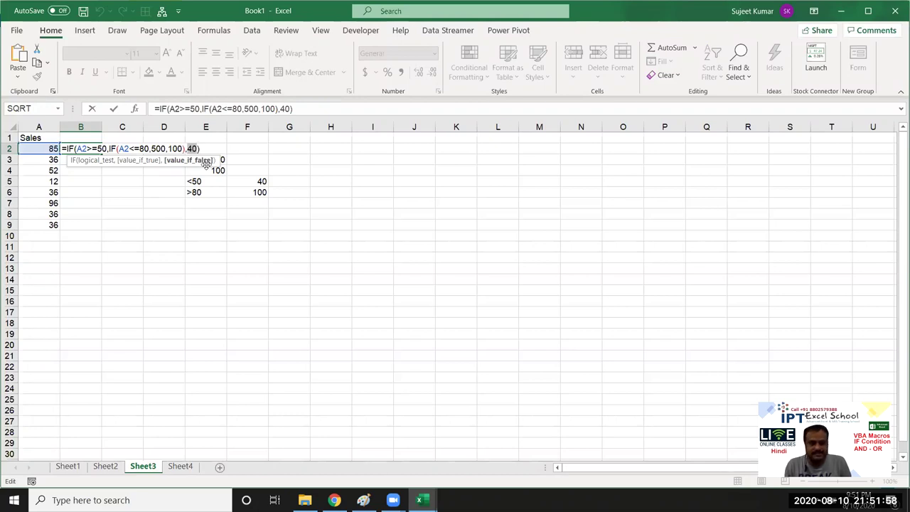
key(ctrl+Return)
key(Right)
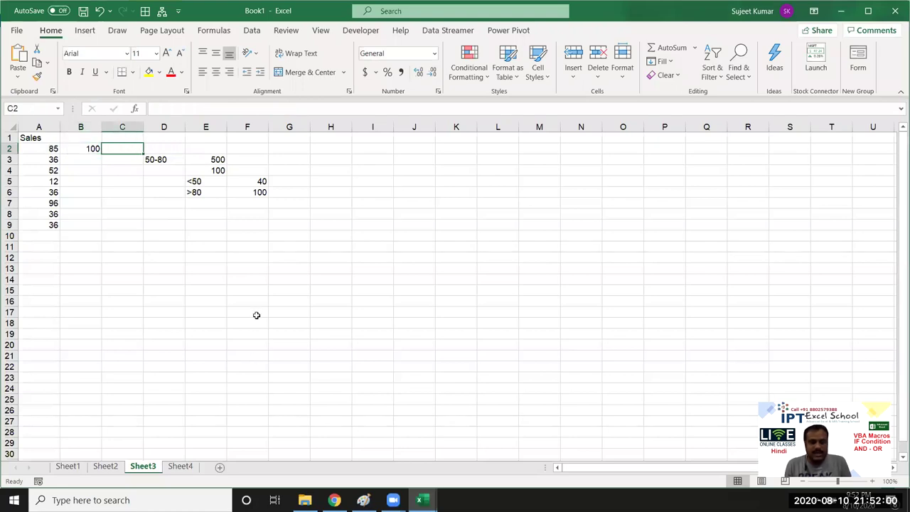
key(alt+Tab)
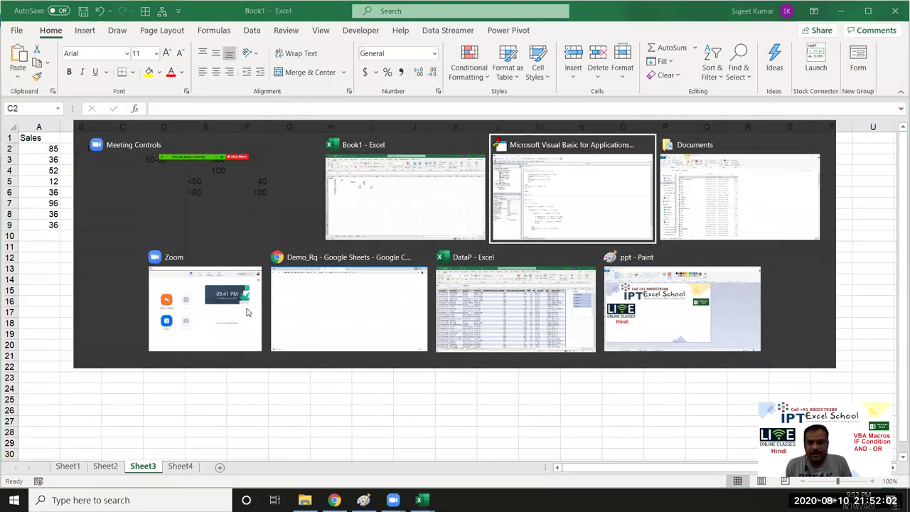
- Highlight the Pass line's column f range, the inner If block and the S3 Fail branch
click(251, 379)
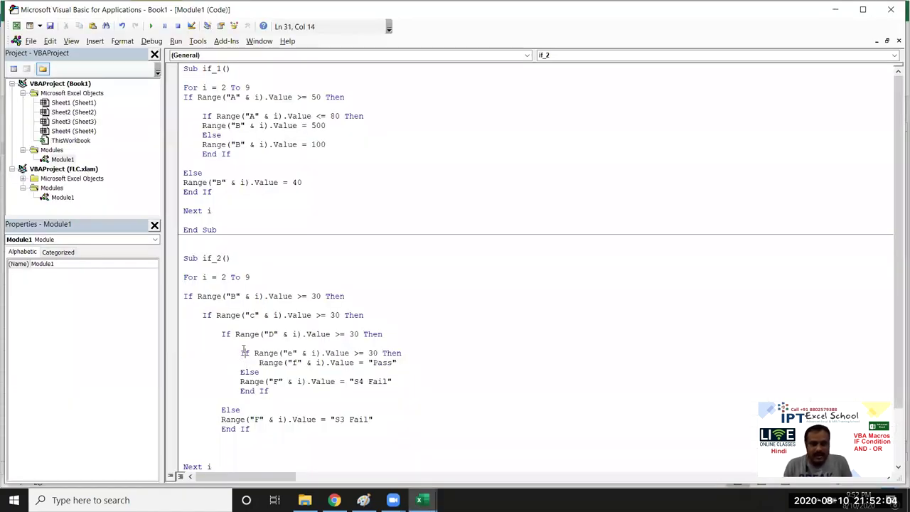
drag(259, 363, 334, 363)
click(259, 381)
click(270, 391)
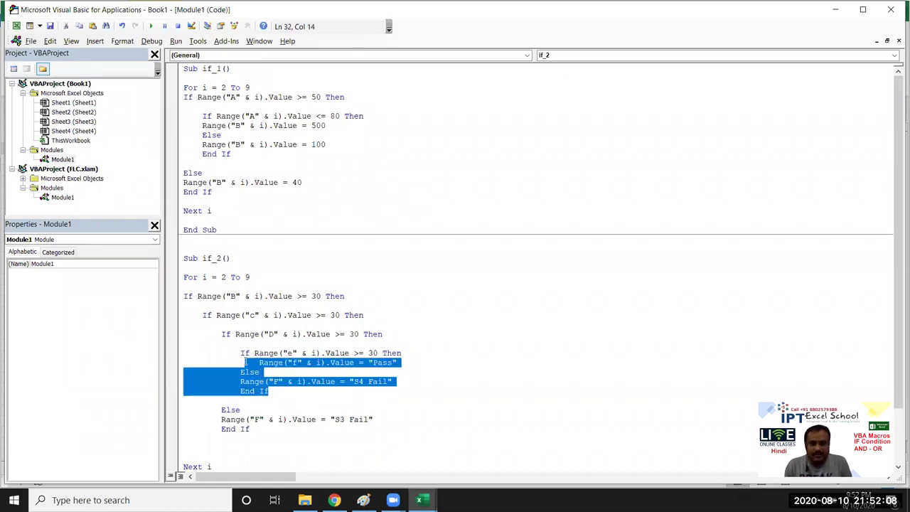
drag(271, 392, 241, 354)
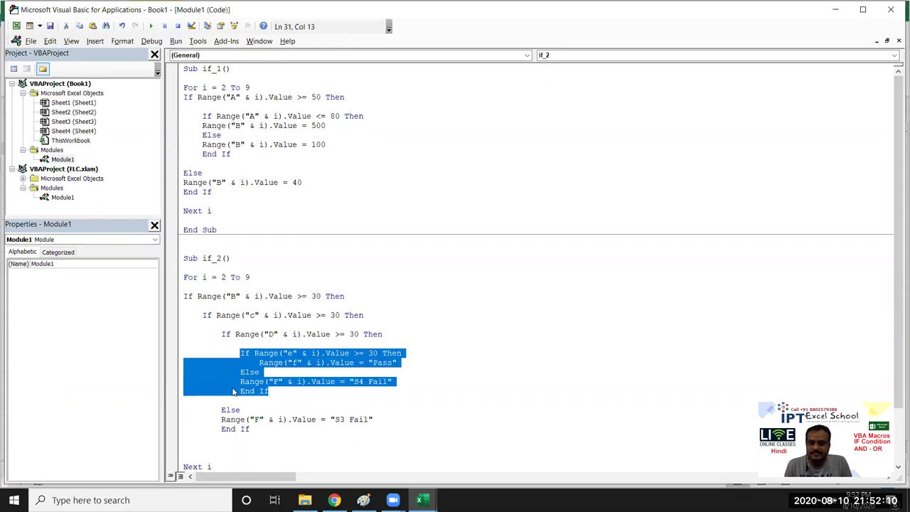
scroll(233, 391, down, 2)
mouse_move(240, 351)
mouse_down()
mouse_move(225, 344)
mouse_move(228, 363)
mouse_move(273, 364)
mouse_move(231, 364)
mouse_up()
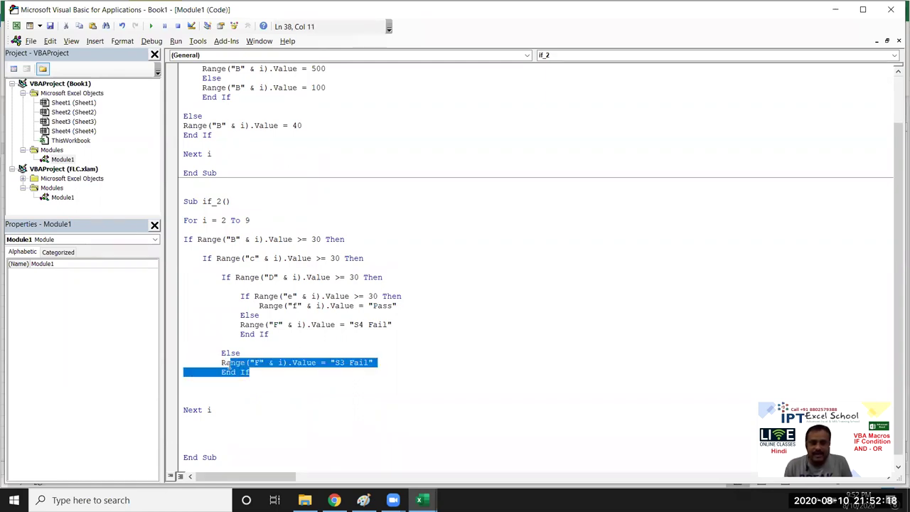
- Point out the column c, D and e If lines, then place the caret below the column D End If
click(222, 277)
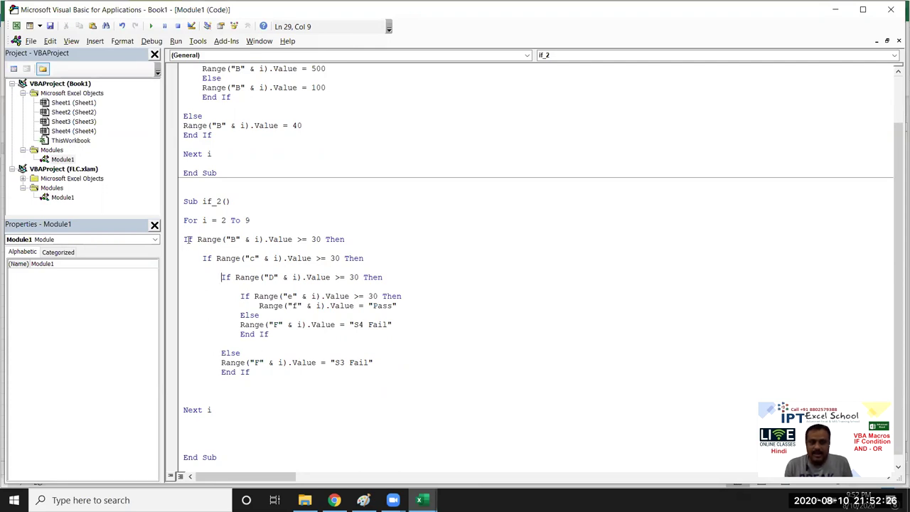
click(207, 258)
click(223, 276)
click(240, 296)
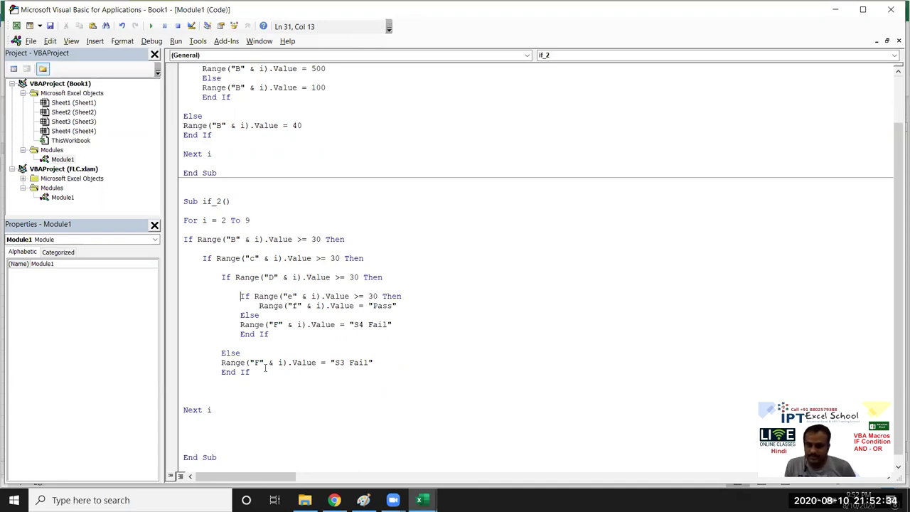
click(225, 363)
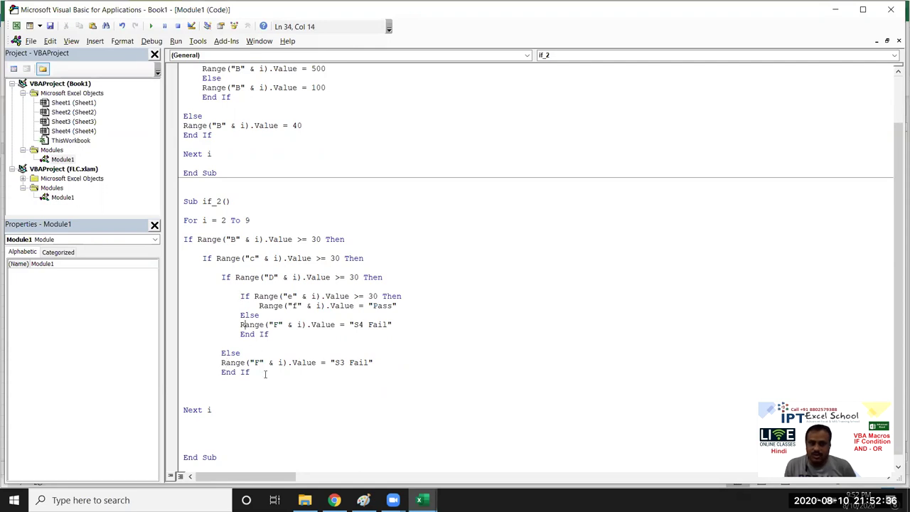
drag(221, 372, 225, 386)
click(224, 386)
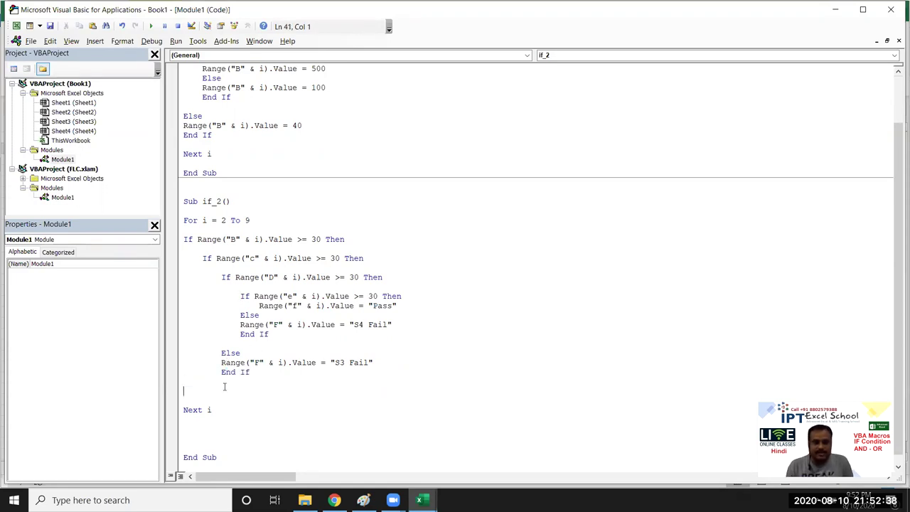
- Add an inner Else branch setting Range("F" & i).Value to "S2 Faile"
click(203, 381)
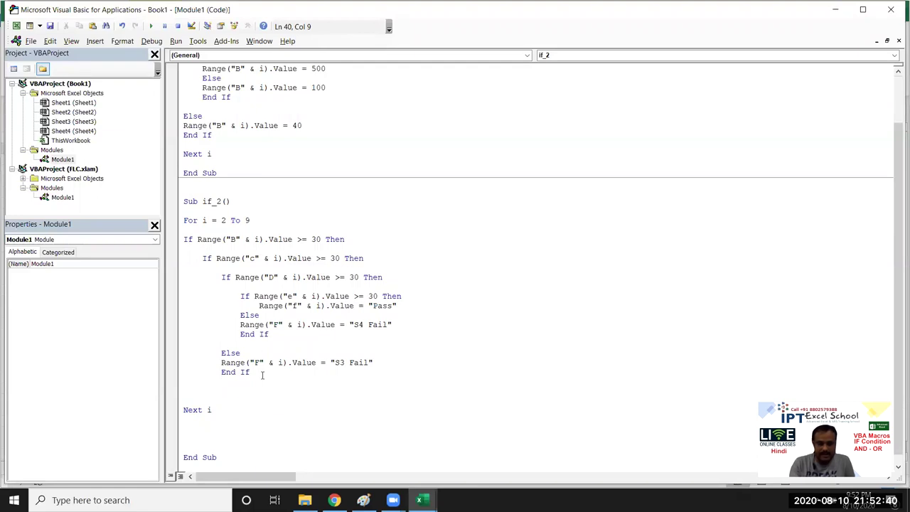
text(esle)
key(Return)
key(BackSpace)
key(BackSpace)
key(BackSpace)
key(BackSpace)
text(lse)
key(Return)
text(range("F" & i).v ="S)
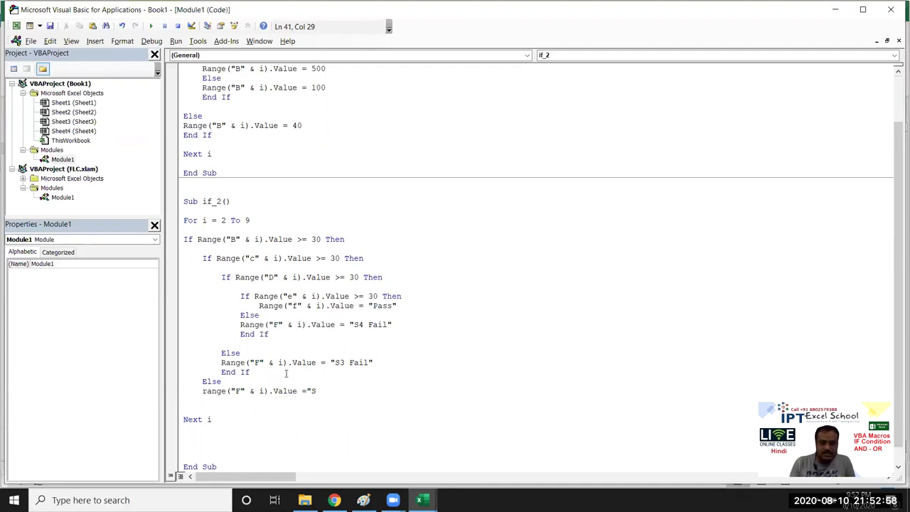
text(2 Faile")
key(Return)
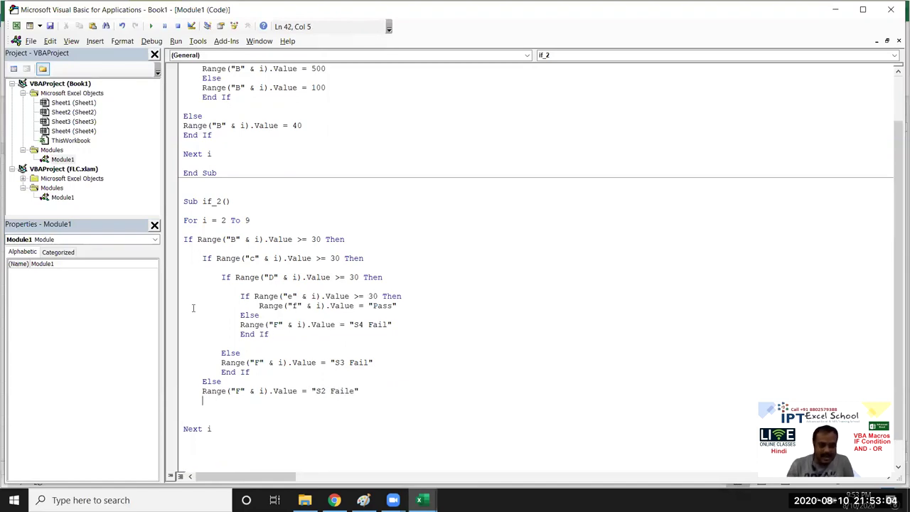
- Add an outer Else branch before Next i that sets column F to "S1 Fail"
key(Return)
key(BackSpace)
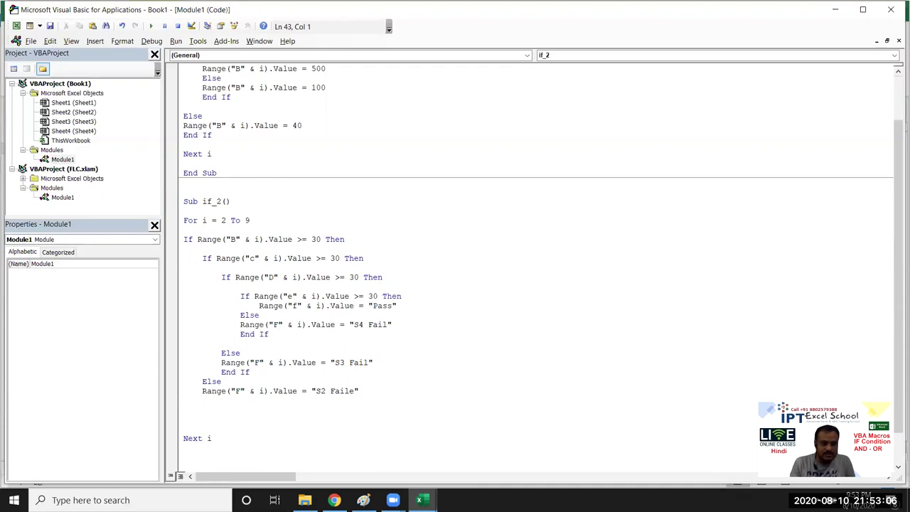
text(else)
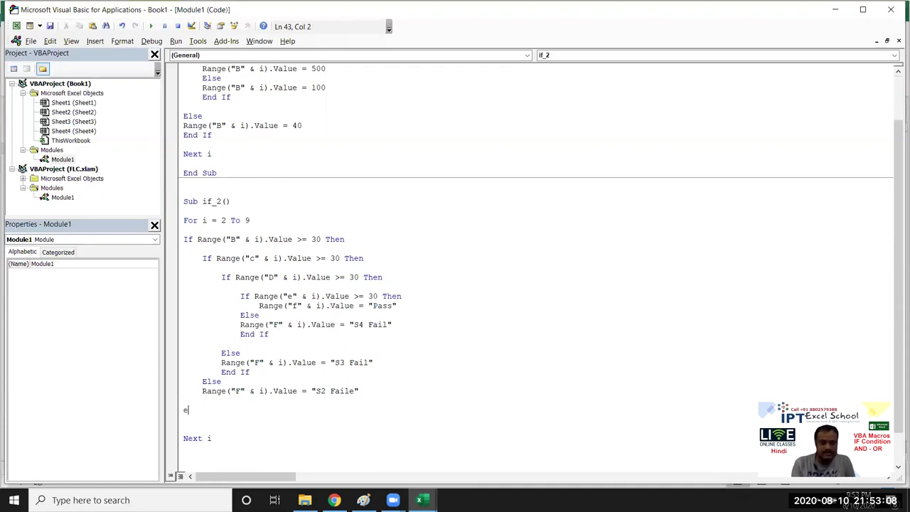
key(Return)
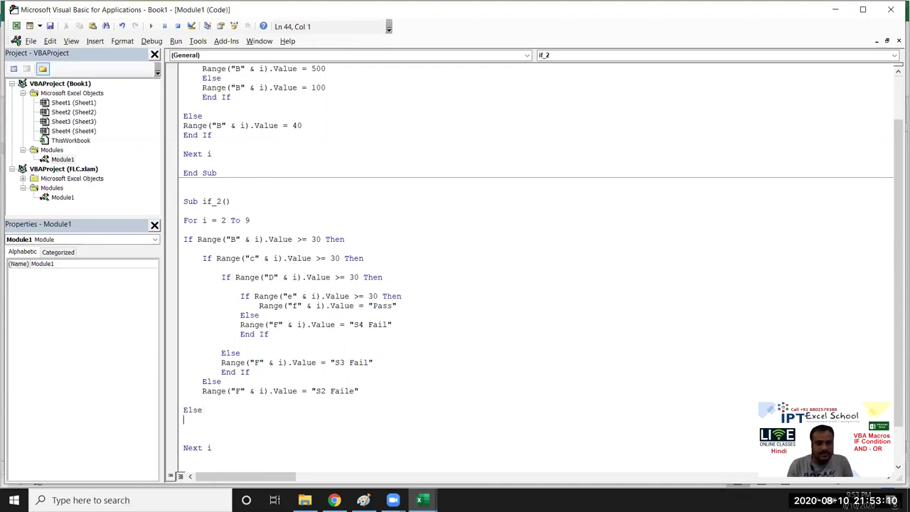
text(range("F" & i).)
scroll(251, 375, down, 6)
text(valu)
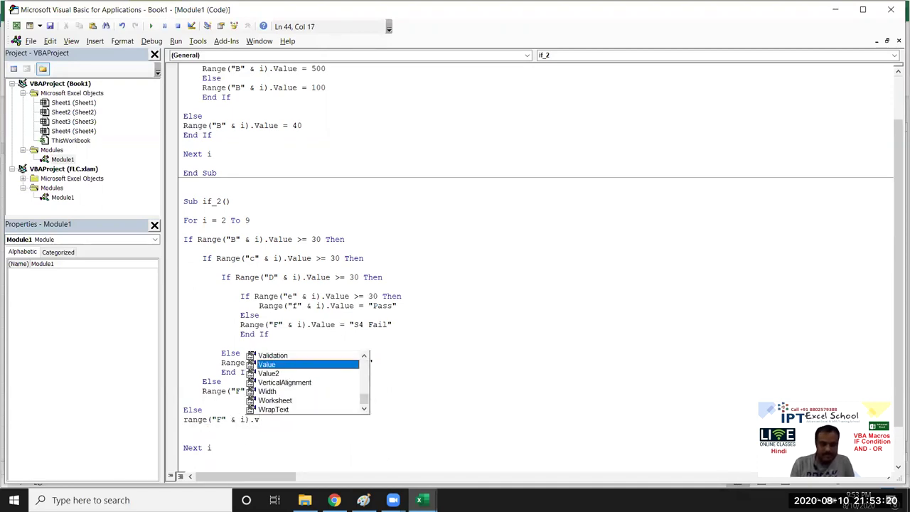
key(Tab)
text(=)
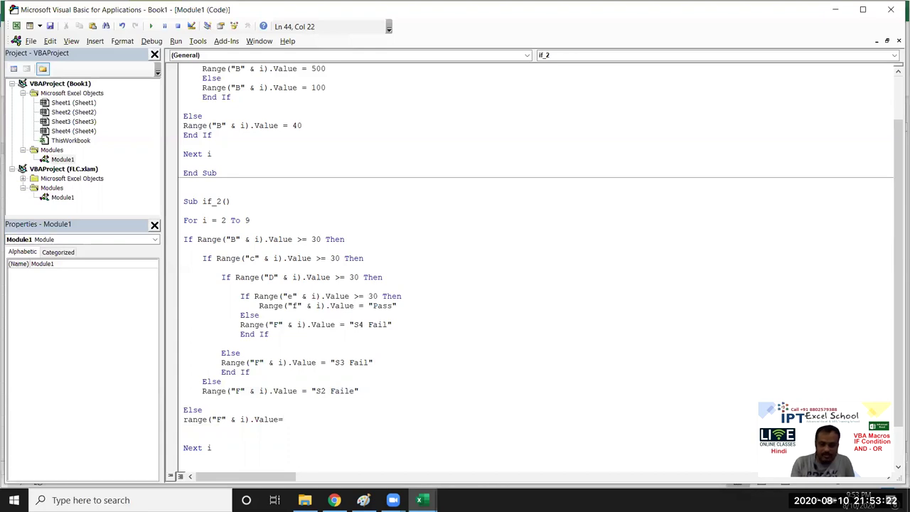
text("S1 )
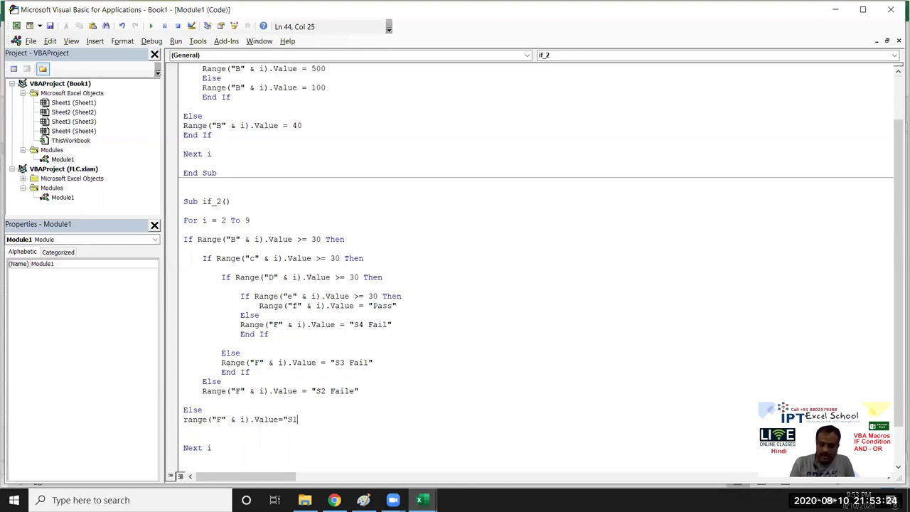
text(Fail")
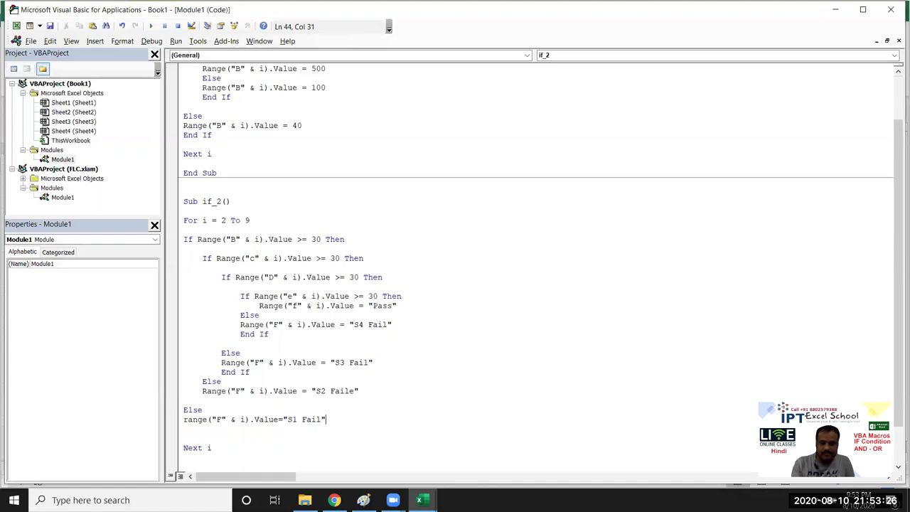
click(377, 404)
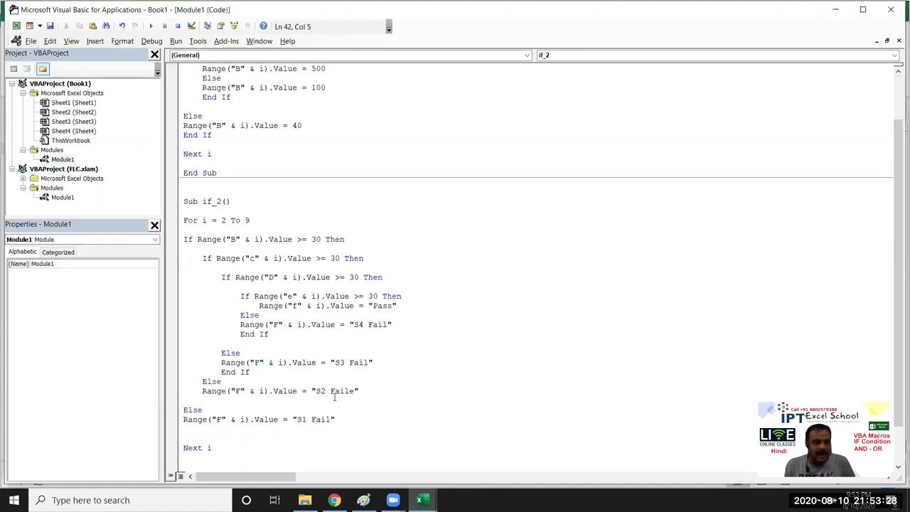
- Close each branch with End If after the S1 Fail and S2 Faile lines
click(184, 410)
click(335, 420)
key(Return)
text(end if)
click(361, 390)
key(Return)
text(end if)
click(456, 384)
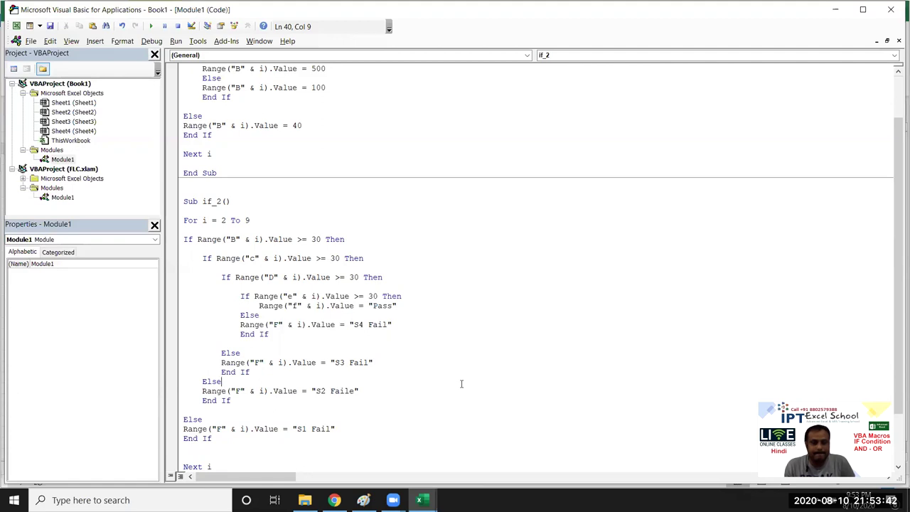
- Highlight the column B–E conditions, the Pass assignment and the outer Else/End If to explain if_2
scroll(461, 384, down, 2)
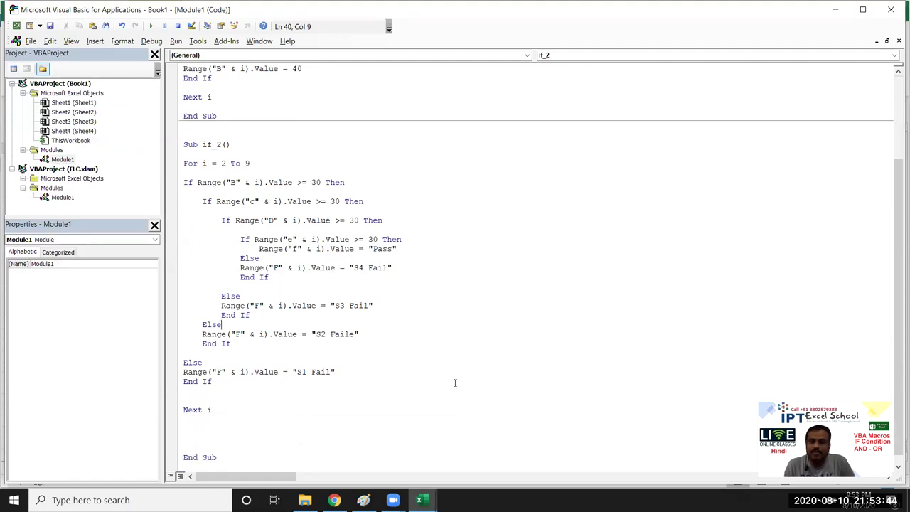
click(195, 184)
drag(268, 183, 309, 191)
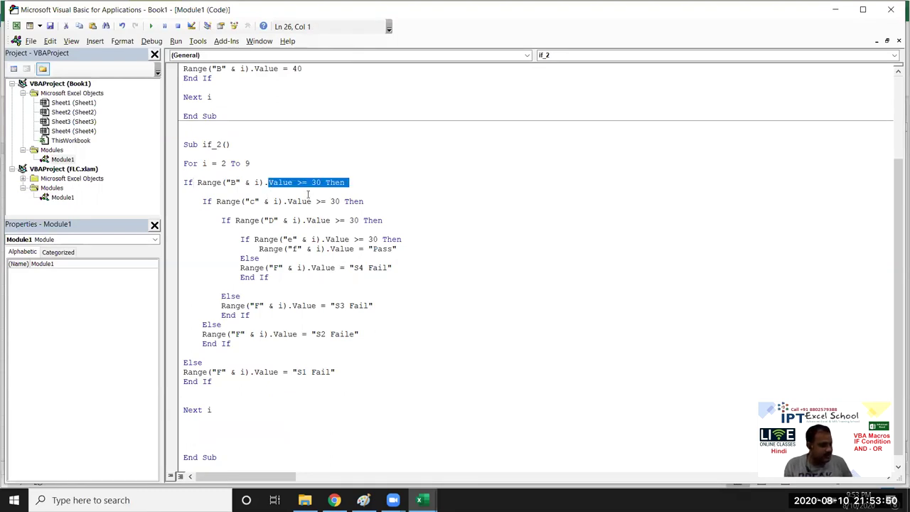
drag(308, 197, 303, 202)
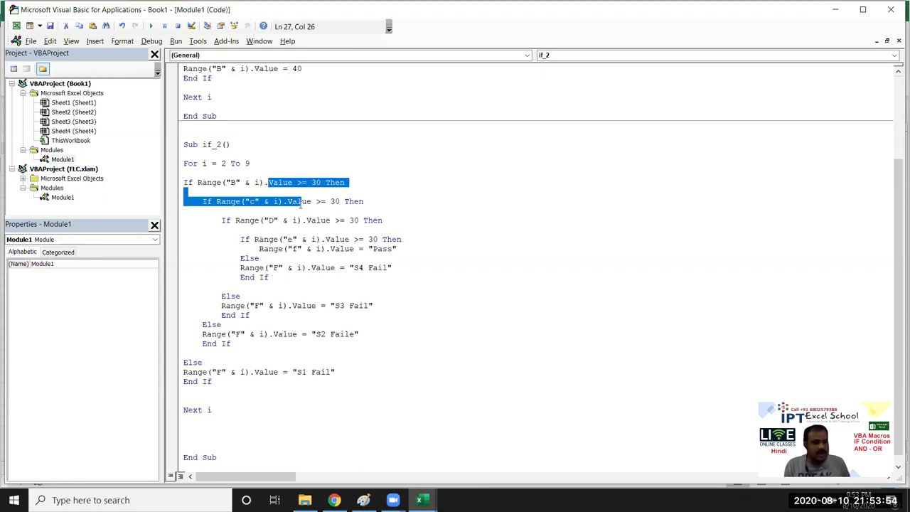
drag(300, 203, 348, 202)
click(254, 220)
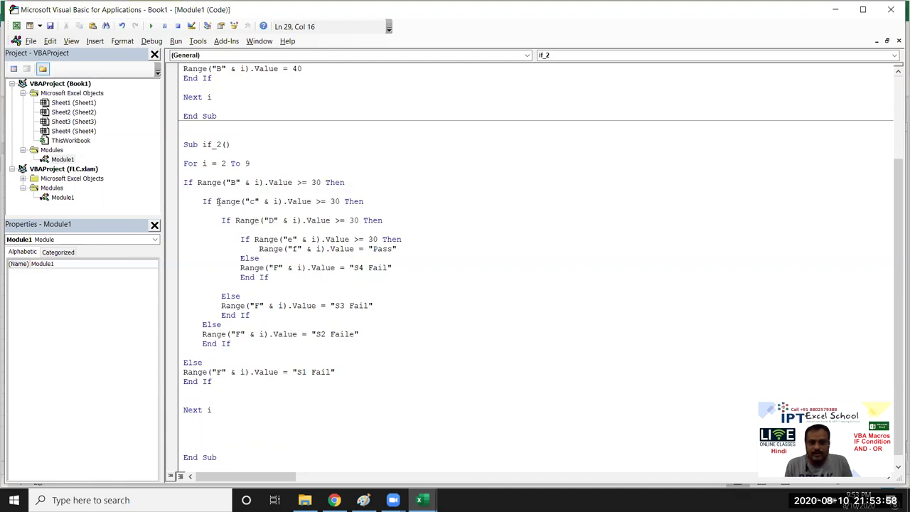
drag(217, 201, 283, 209)
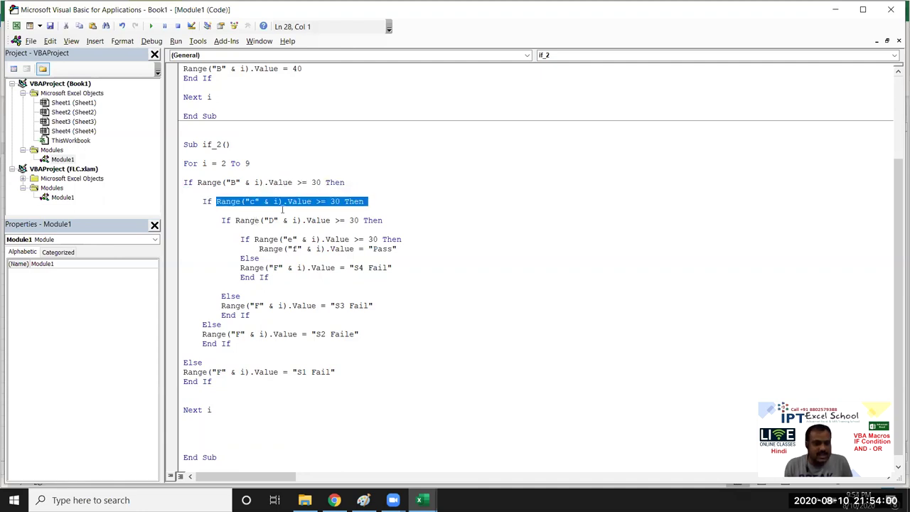
drag(269, 220, 326, 222)
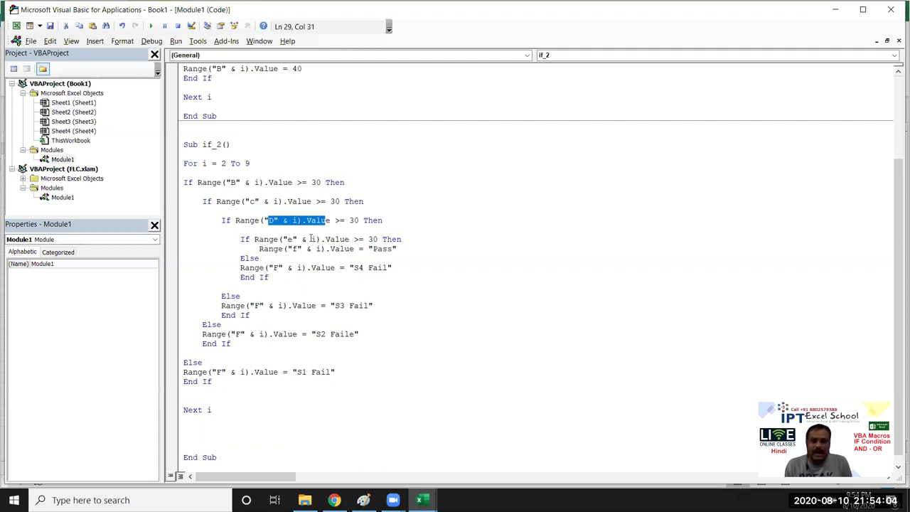
drag(283, 239, 369, 236)
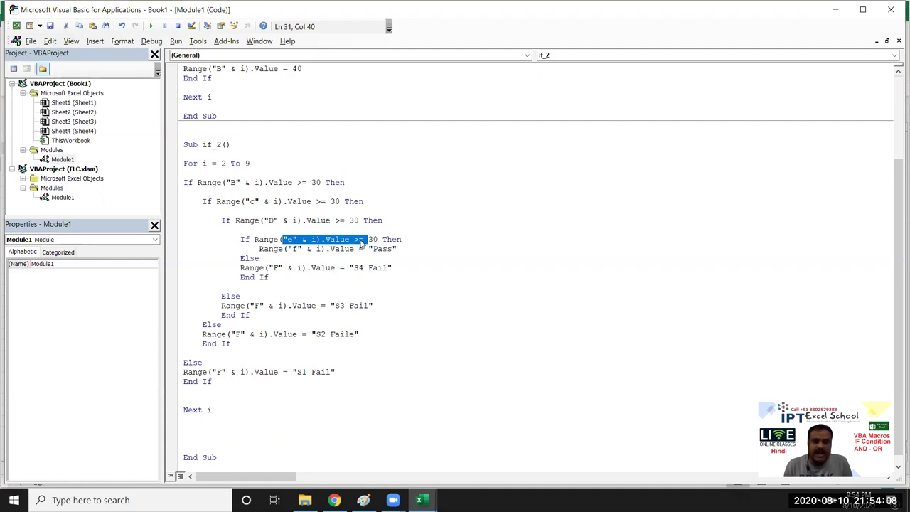
mouse_move(259, 249)
mouse_down()
mouse_move(376, 260)
mouse_move(393, 249)
mouse_up()
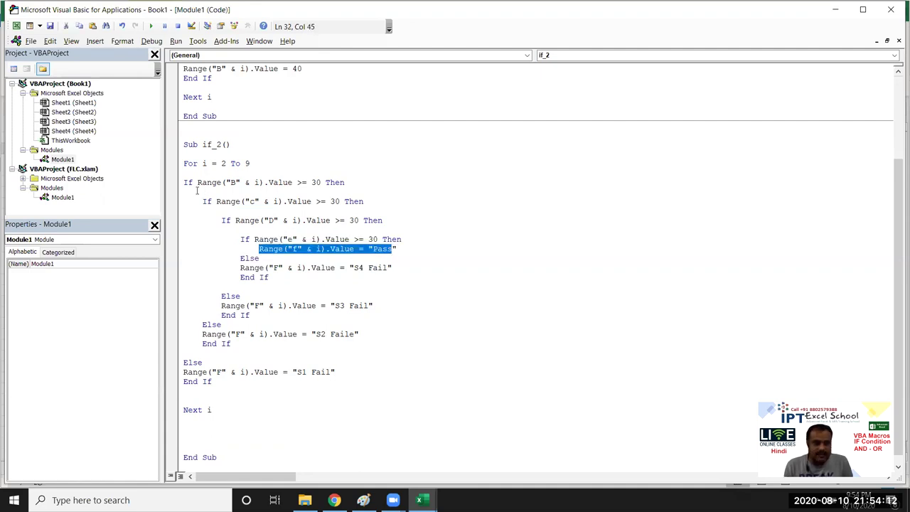
drag(185, 174, 309, 189)
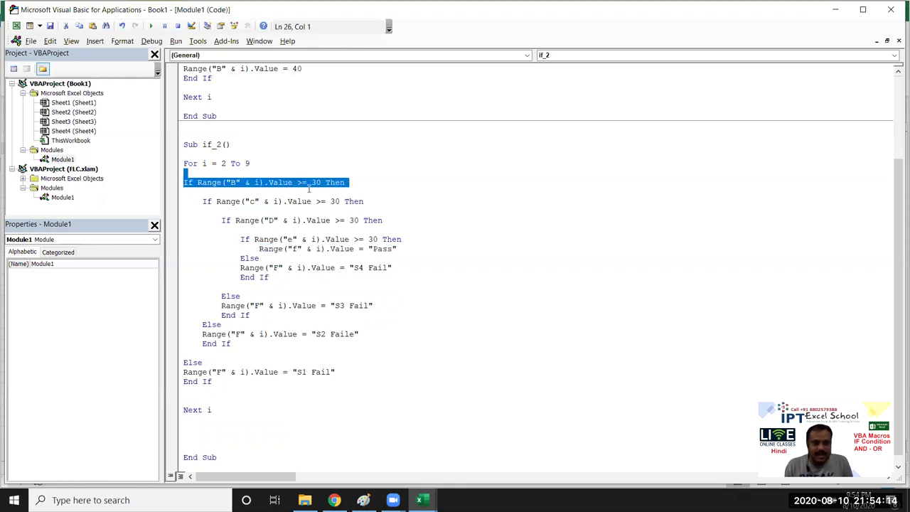
mouse_move(185, 360)
mouse_down()
mouse_move(222, 385)
mouse_move(278, 372)
mouse_up()
click(198, 363)
drag(198, 381, 183, 381)
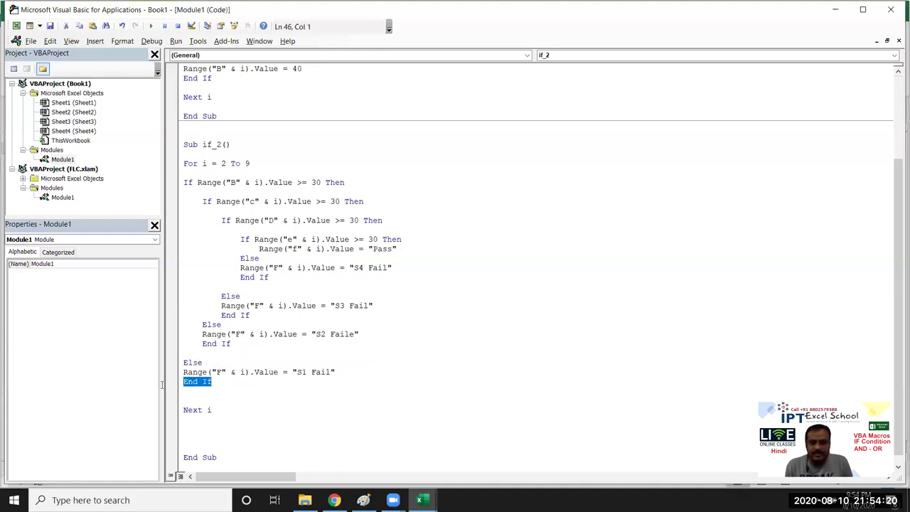
drag(227, 355, 202, 204)
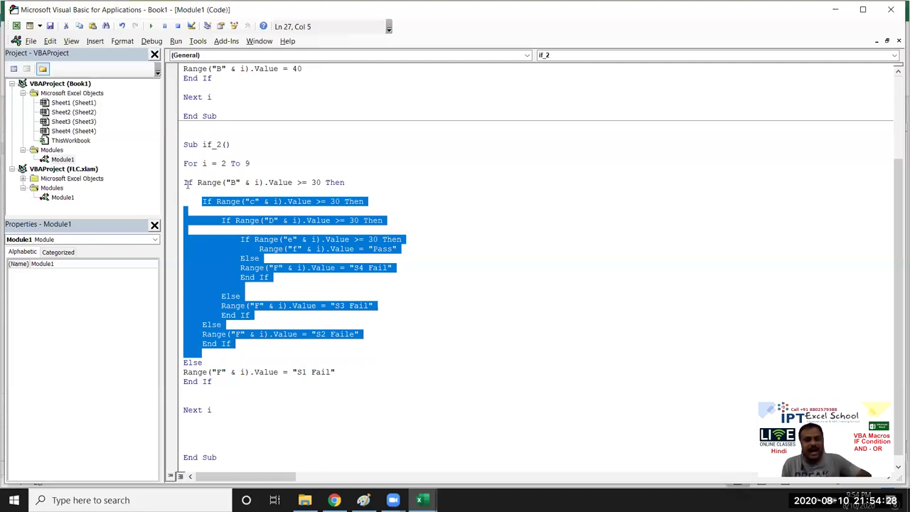
- Walk through the column C check's If, Else and End If, then place the cursor inside if_2
click(211, 222)
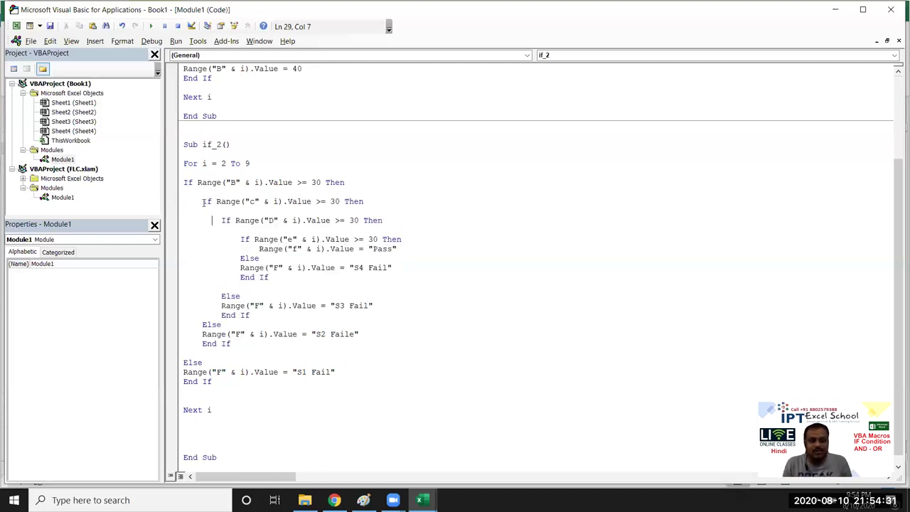
double_click(311, 201)
click(220, 221)
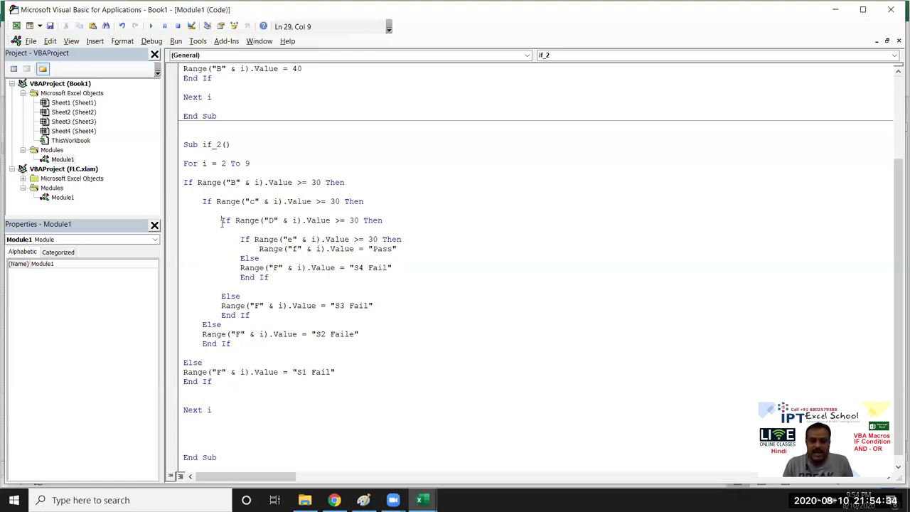
double_click(206, 201)
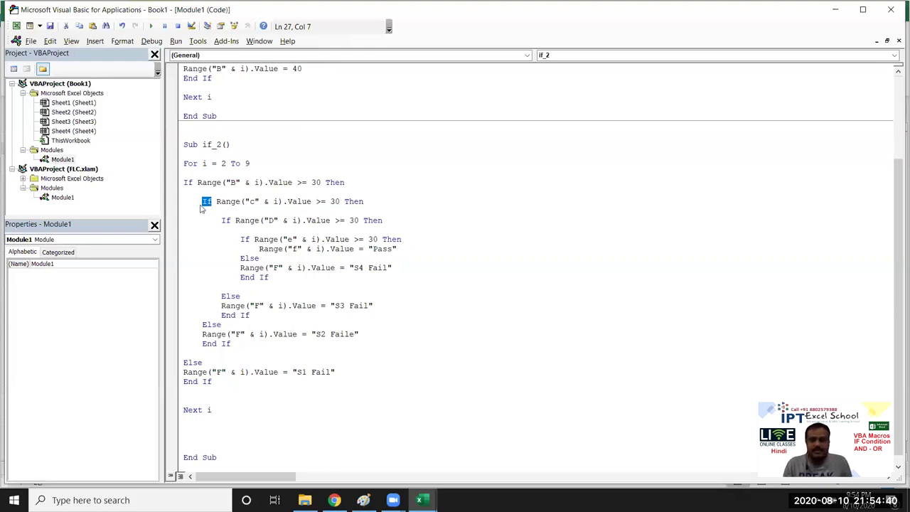
mouse_move(202, 324)
mouse_down()
mouse_move(223, 335)
mouse_move(202, 324)
mouse_move(234, 234)
mouse_up()
click(222, 343)
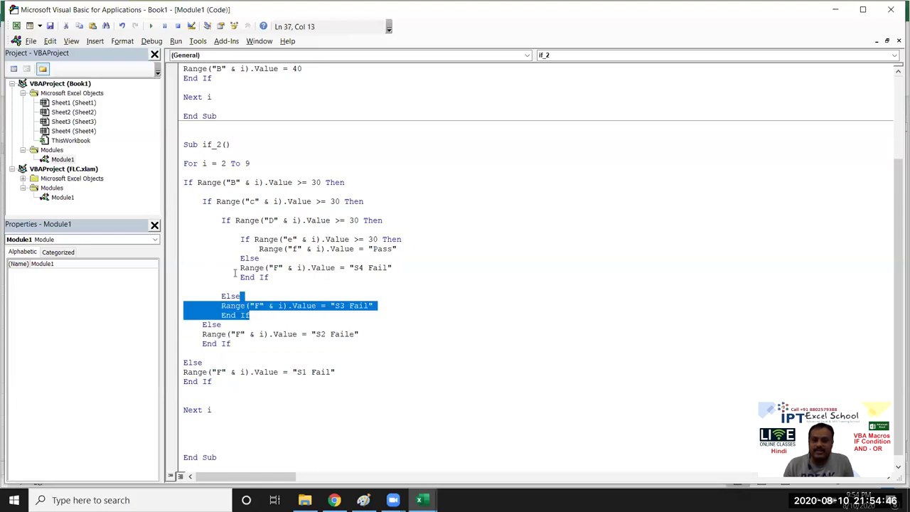
click(232, 210)
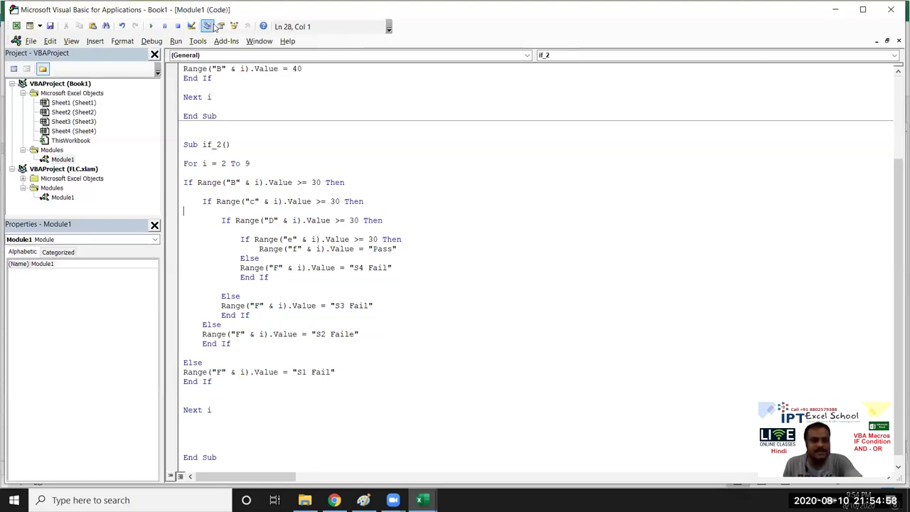
scroll(258, 280, up, 2)
scroll(258, 279, up, 2)
scroll(258, 280, down, 3)
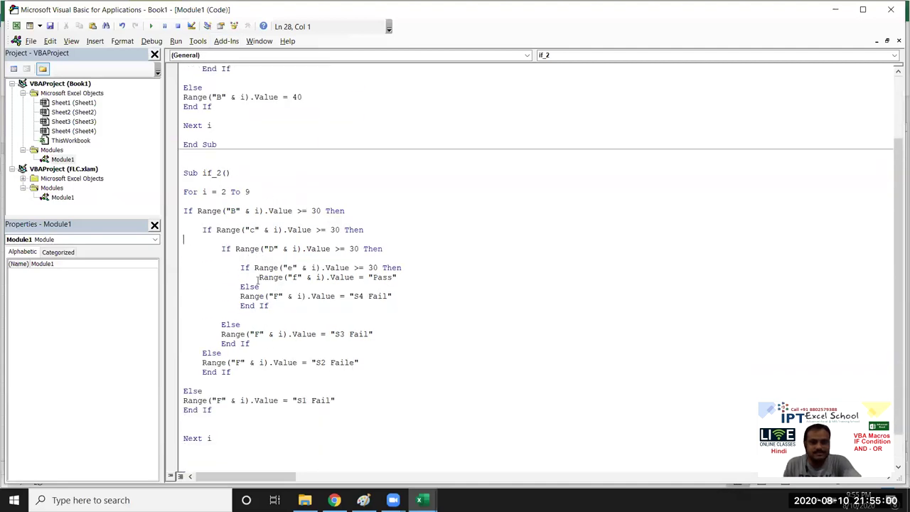
scroll(257, 280, down, 1)
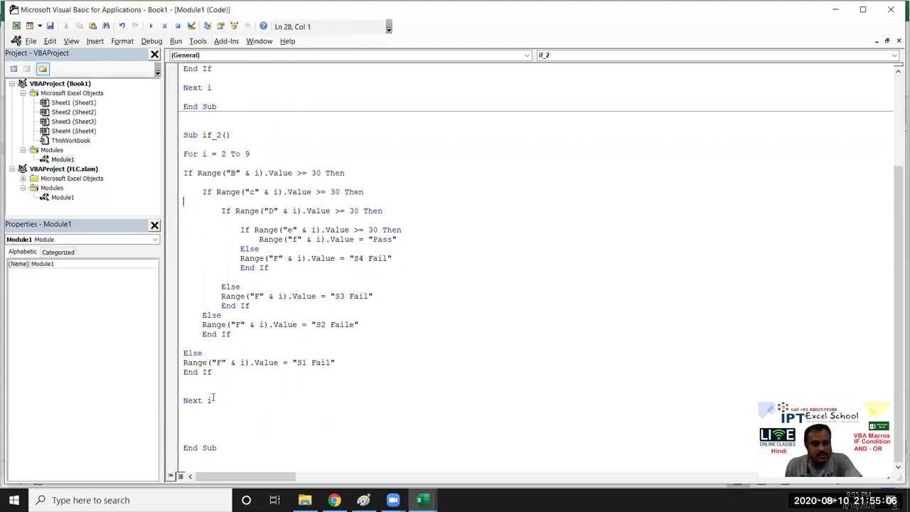
click(197, 219)
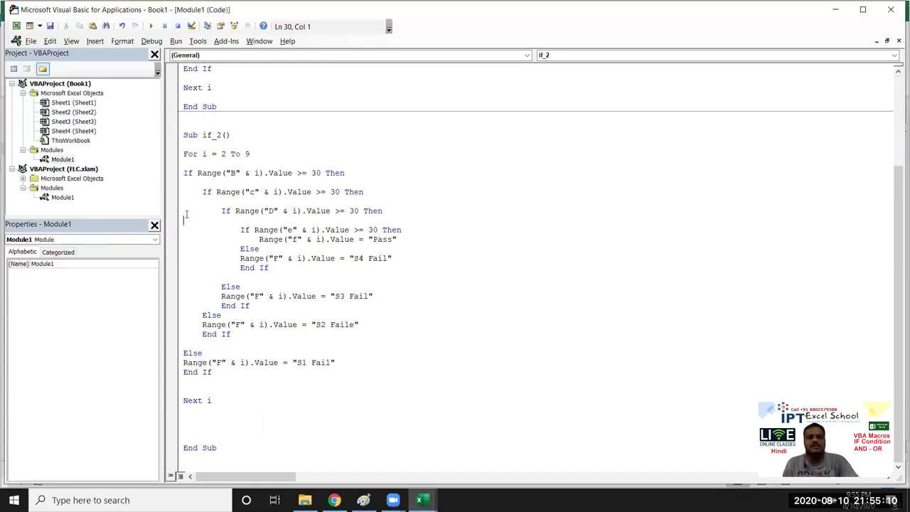
click(321, 296)
click(341, 288)
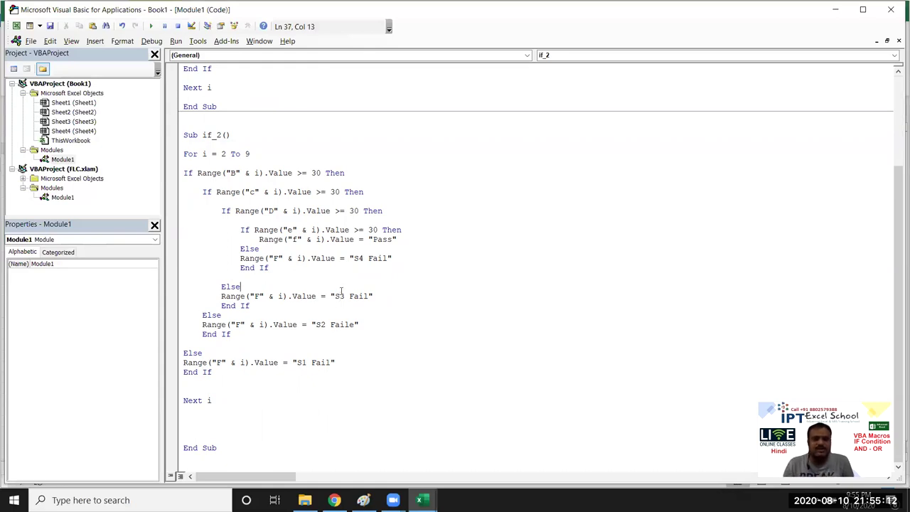
click(236, 453)
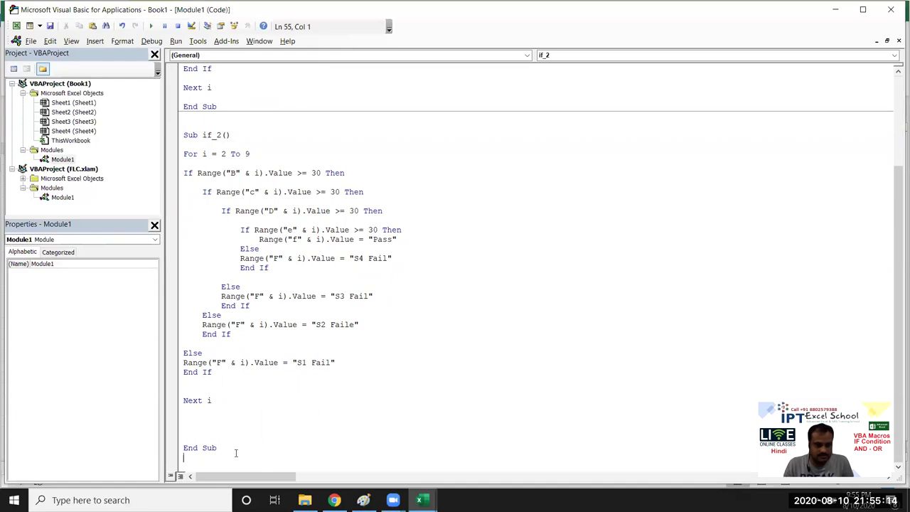
click(225, 239)
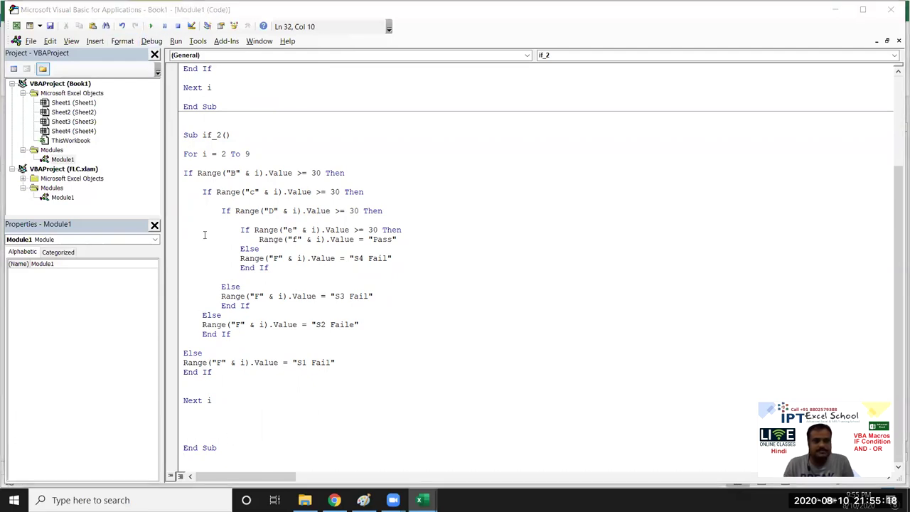
- Run if_2 on Sheet4's marks table and view the results in column F
key(alt+Tab)
key(alt+Tab)
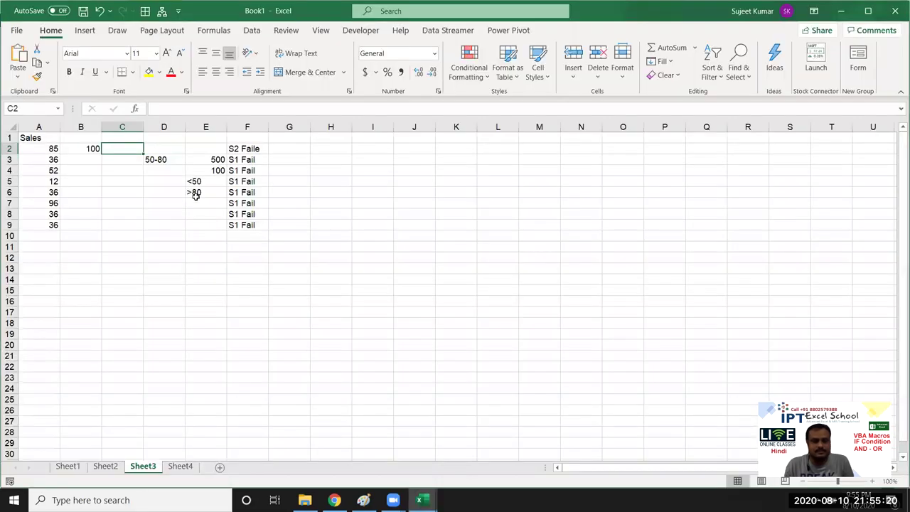
click(111, 467)
click(180, 467)
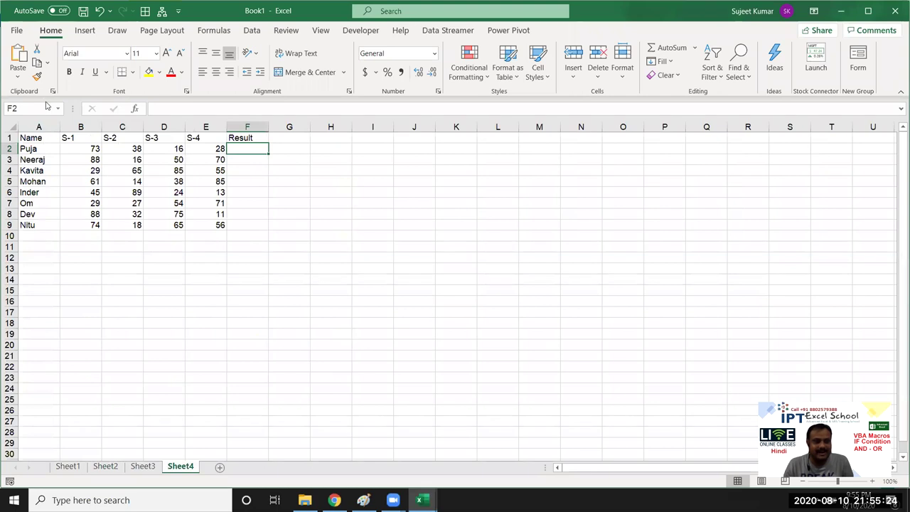
key(alt+Tab)
key(alt+Tab)
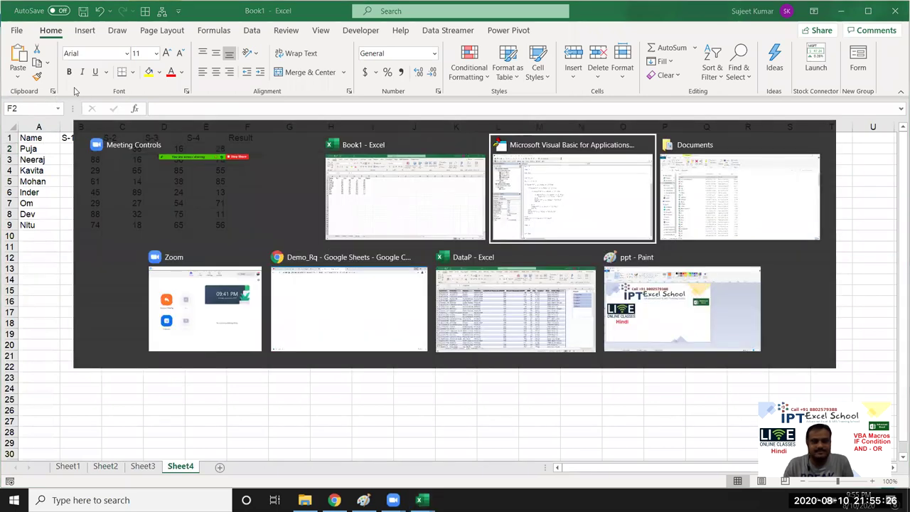
click(153, 27)
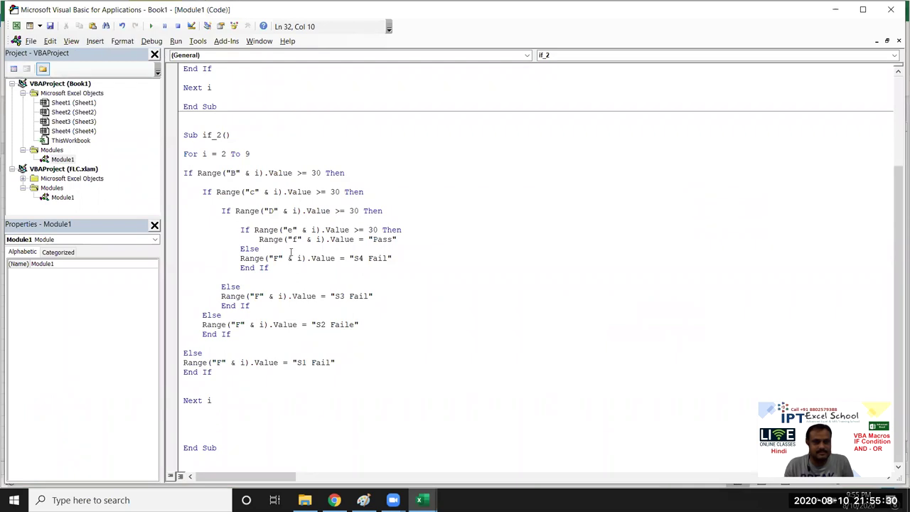
key(alt+Tab)
key(alt+Tab)
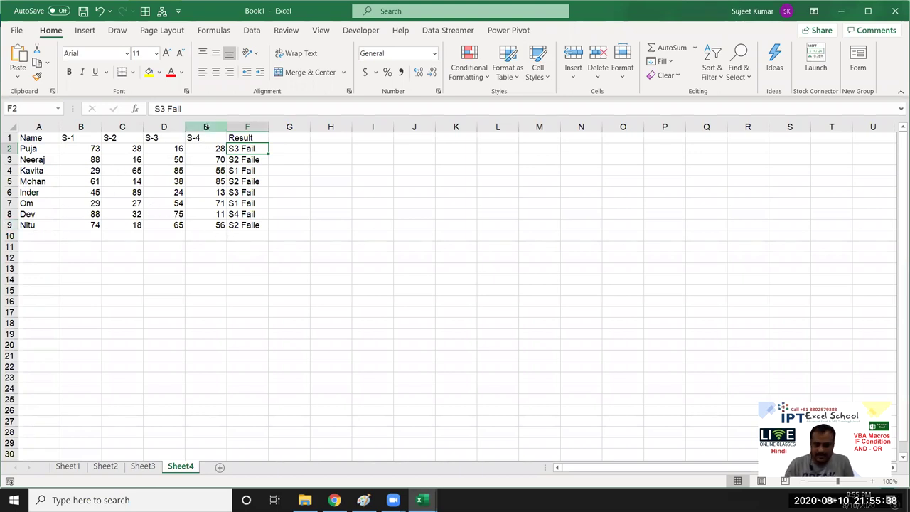
- Clear the results in F2:F9 and change the S-2 score in C3 to 85
key(ctrl+shift+Down)
key(Delete)
key(Left)
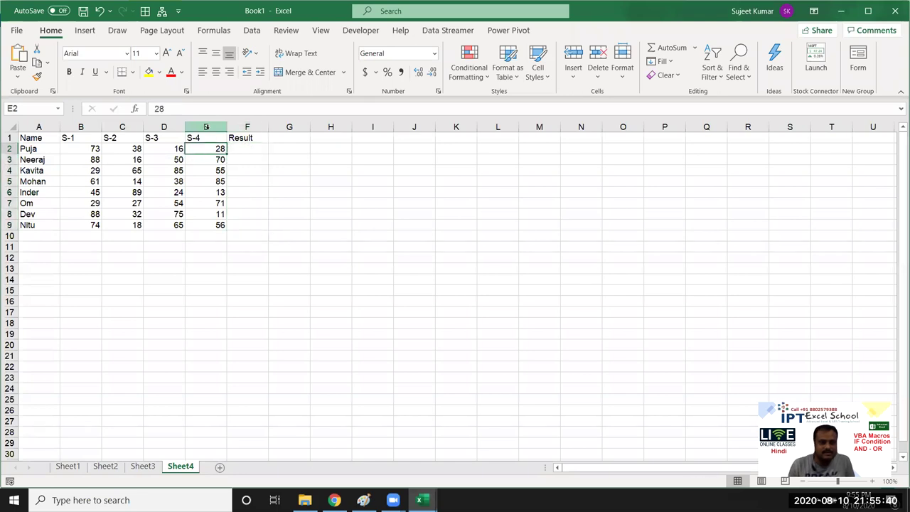
key(Down)
key(Left)
key(Left)
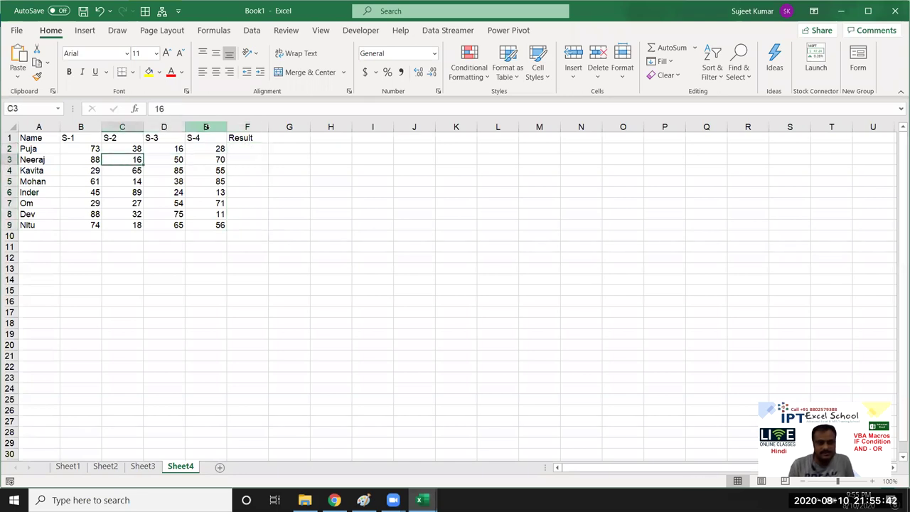
text(85)
key(Return)
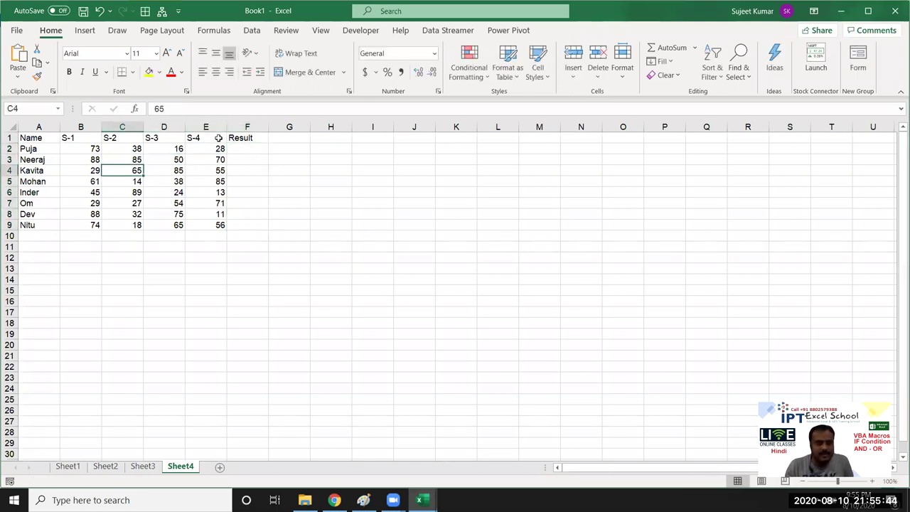
- Rerun the macro to check the new results and add a blank Sheet5
key(alt+Tab)
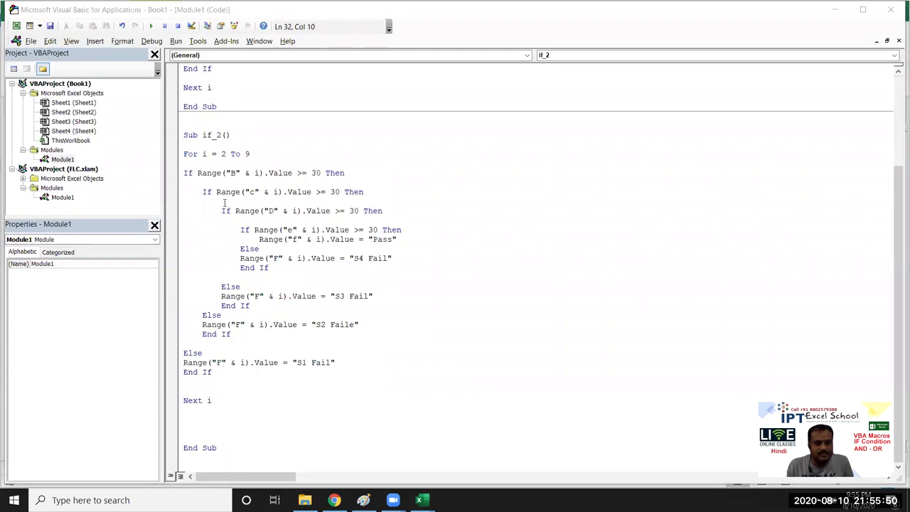
key(alt+Tab)
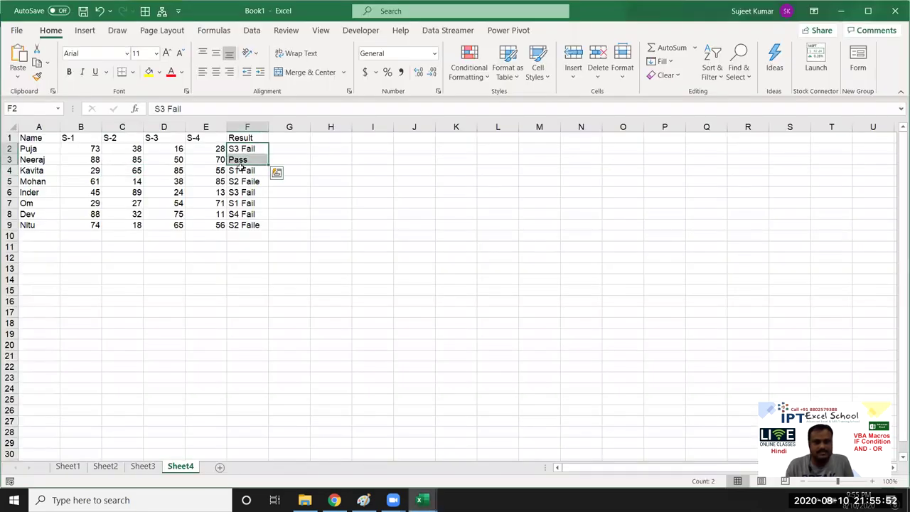
click(220, 467)
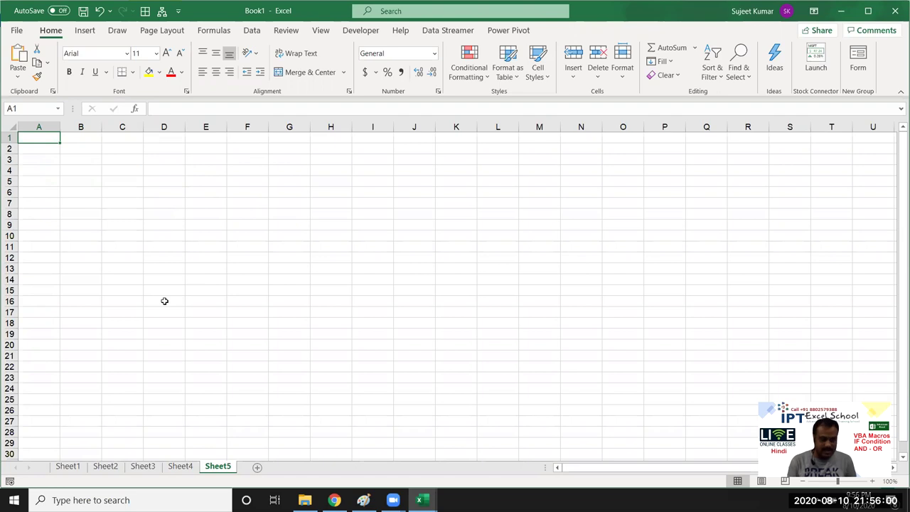
- Enter headers Name, PAN, Voter, DL and UID in A1:E1
text(Sale)
key(BackSpace)
key(BackSpace)
key(BackSpace)
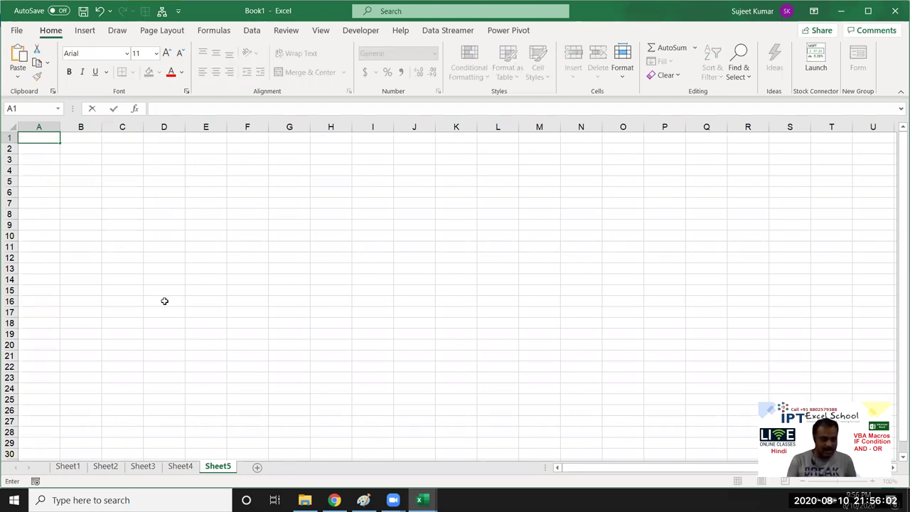
text(Namwe)
key(BackSpace)
key(BackSpace)
text(e)
key(Tab)
text(PAN)
key(Tab)
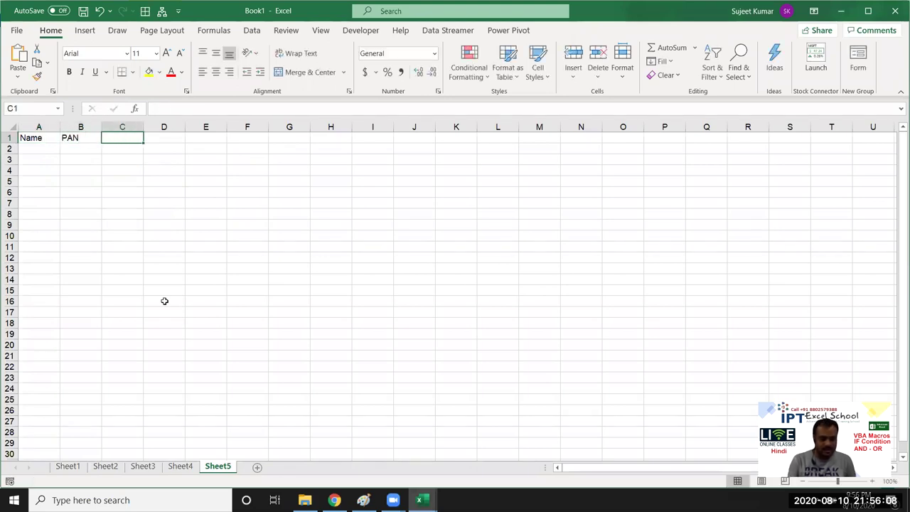
text(Voter)
key(Tab)
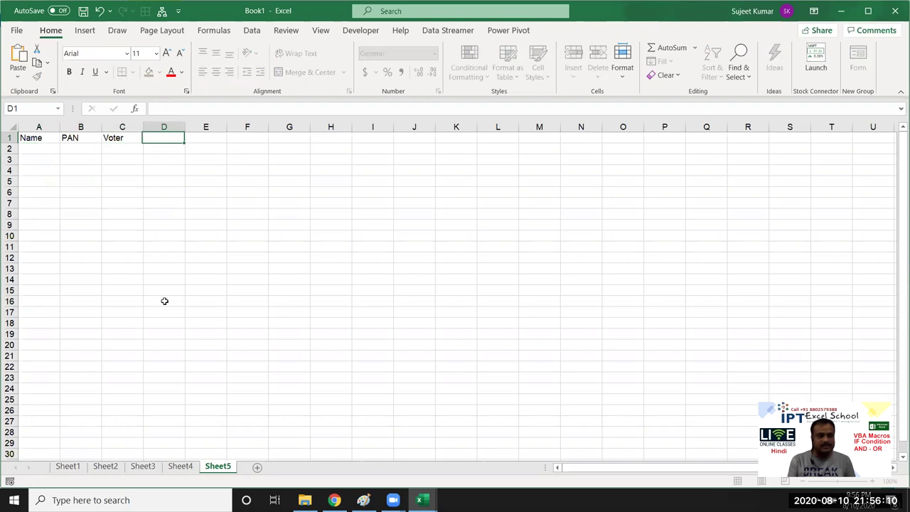
text(DL)
key(Tab)
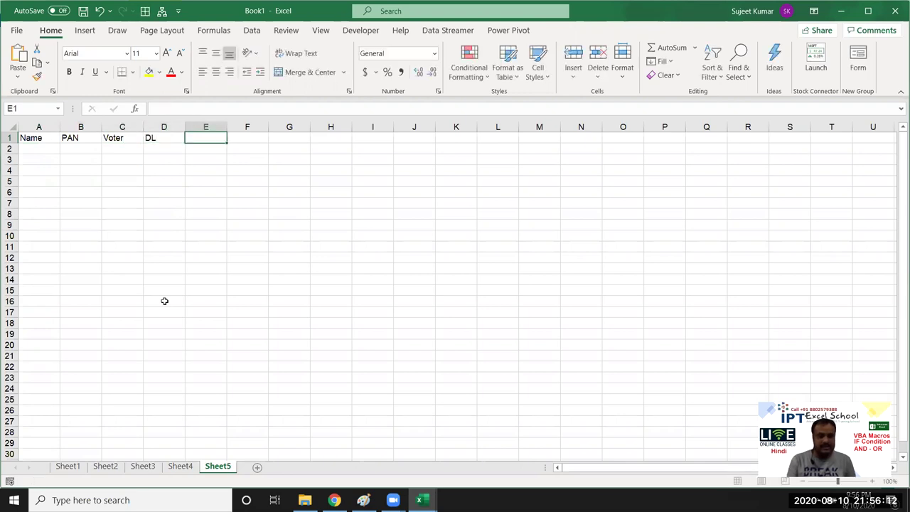
text(UID)
key(Return)
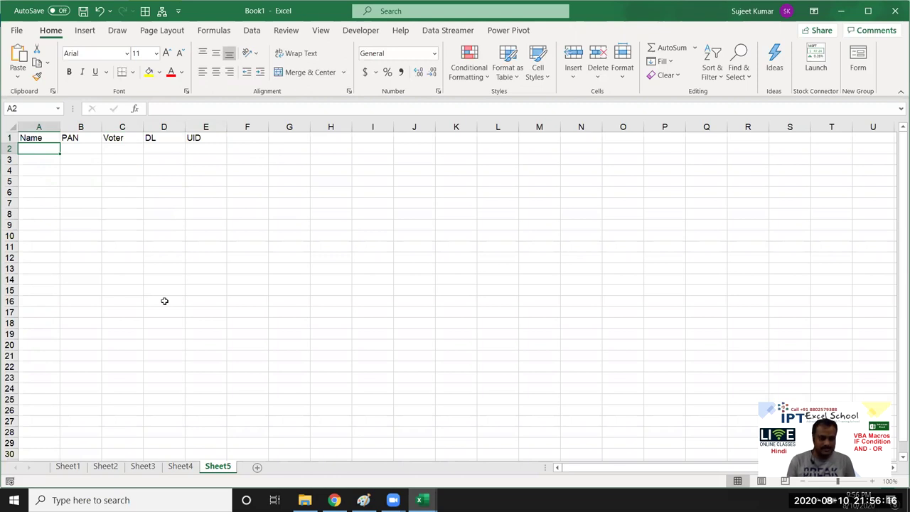
- Enter a person's name in A2 and y in B2 and D2, add Status header in F1, then go to VBA
text(Puja)
key(Tab)
text(y)
key(Tab)
key(Tab)
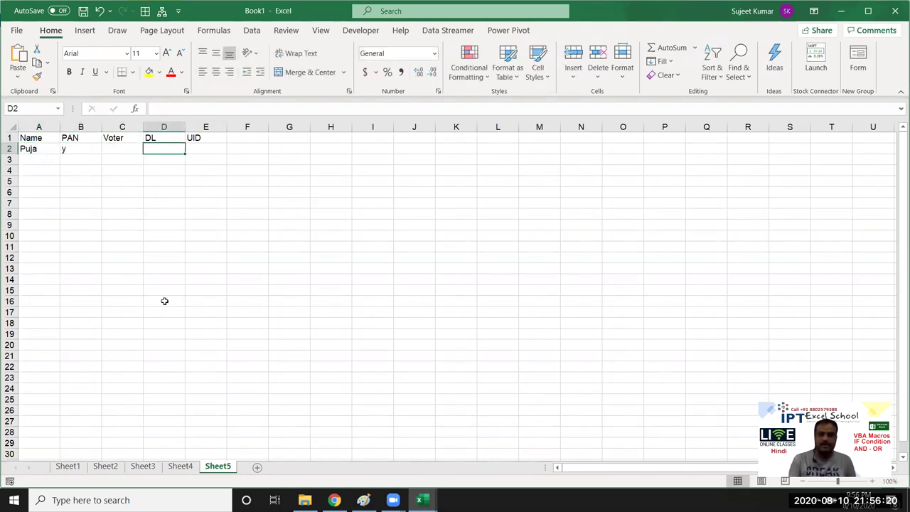
text(y)
key(Tab)
key(Tab)
key(Up)
text(Sta)
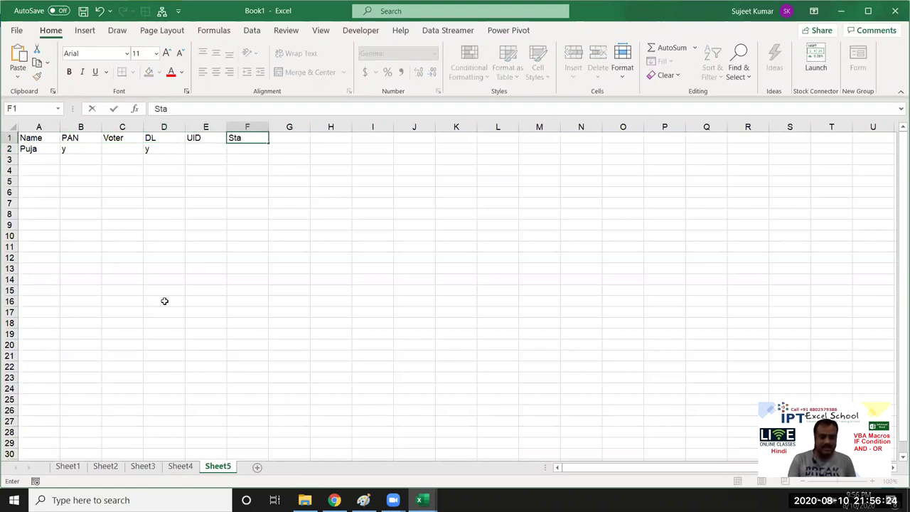
text(tus)
key(Return)
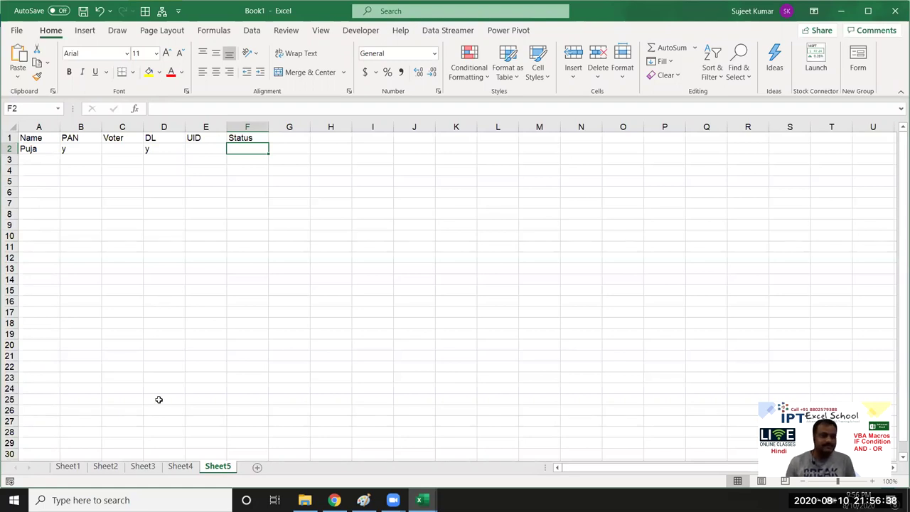
key(alt+F11)
key(alt+Tab)
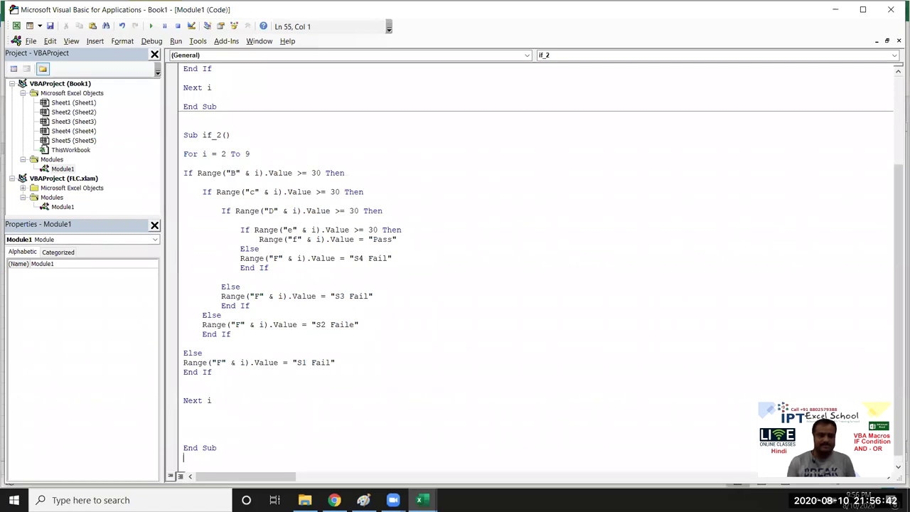
- Declare a new Sub if_3() below the if_2 macro, leaving blank lines inside it
key(Down)
key(Down)
key(Down)
key(Down)
key(Down)
key(Down)
key(Down)
key(Down)
key(Down)
click(211, 203)
text(ub if_3)
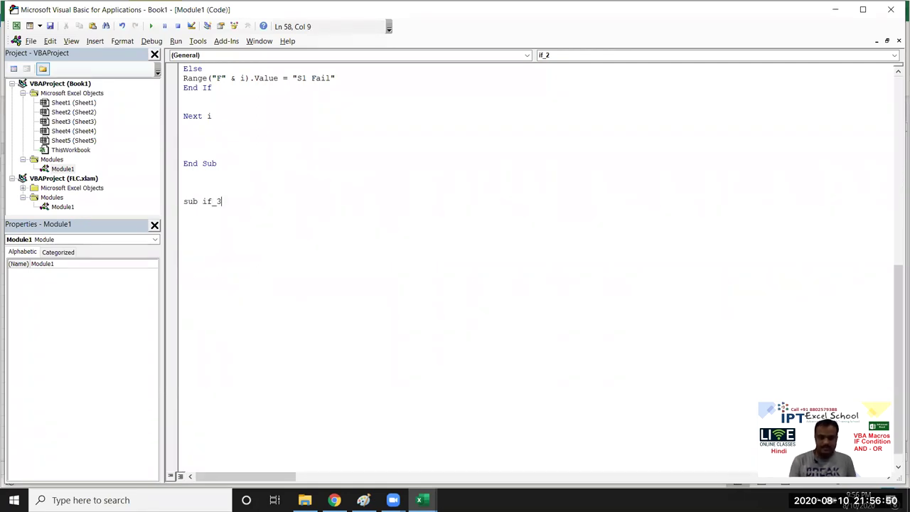
text(())
key(Return)
key(Return)
key(Return)
key(Return)
key(Return)
text(i)
click(183, 239)
key(Down)
key(End)
key(BackSpace)
key(Return)
key(Up)
key(Up)
click(184, 220)
- Write If Range("B2").Value="y" Then, followed by Range("f2").Value="OK"
text(if )
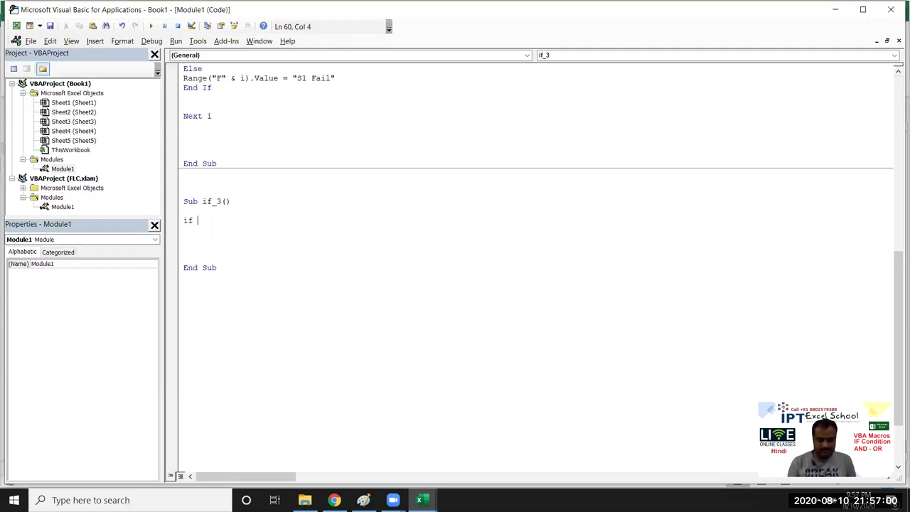
text(range("B2"))
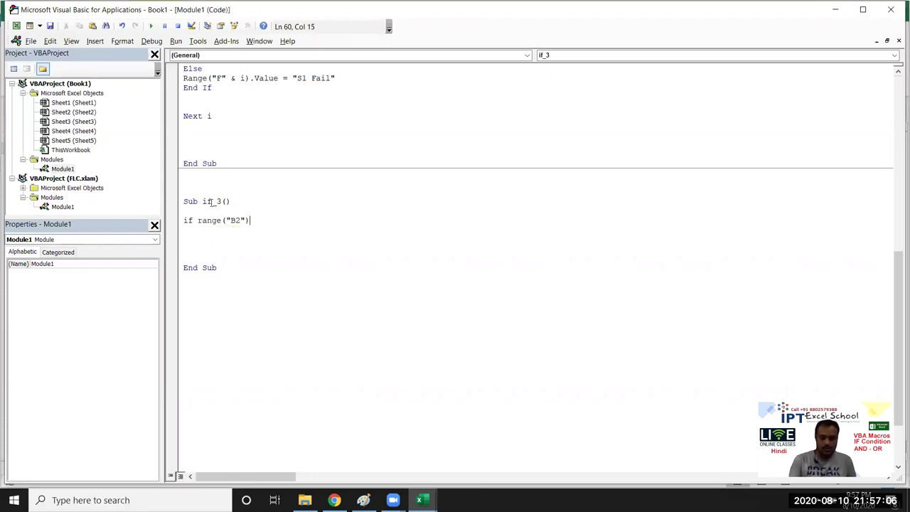
text(.v)
key(Tab)
text(="y"then)
key(Return)
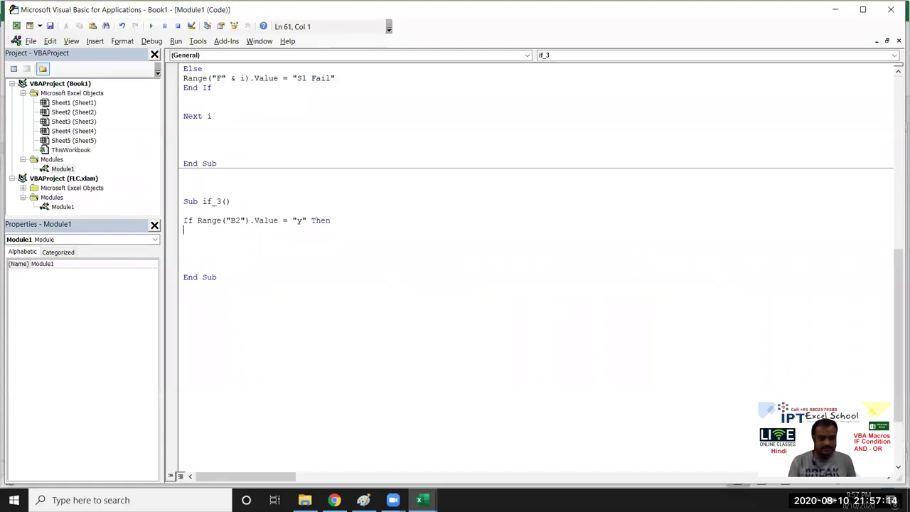
text(range()
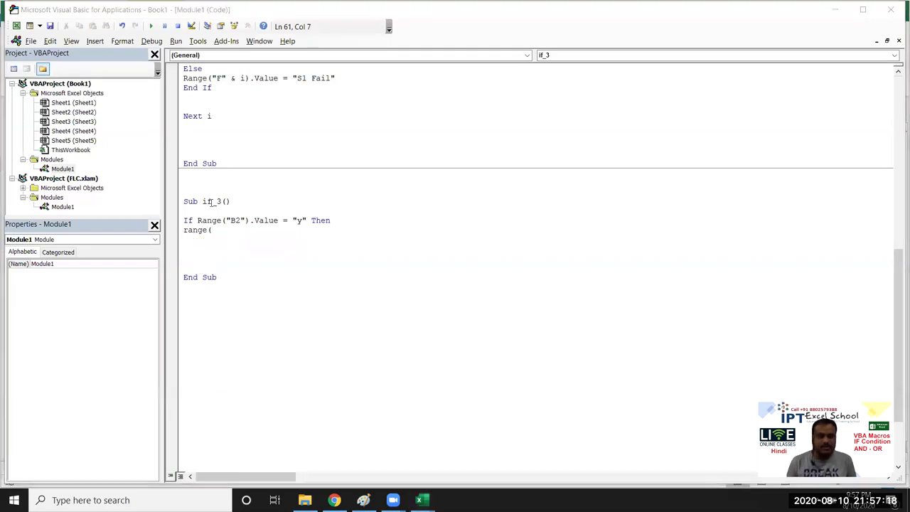
key(alt+Tab)
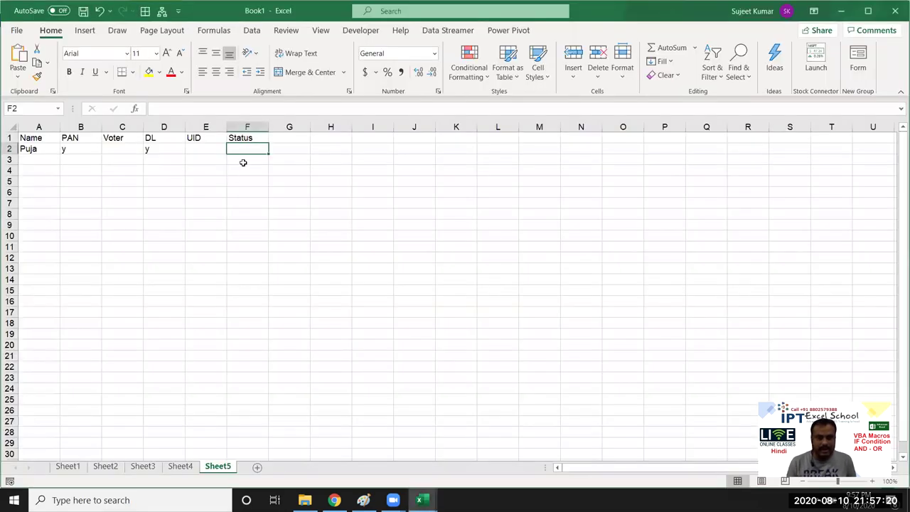
key(alt+Tab)
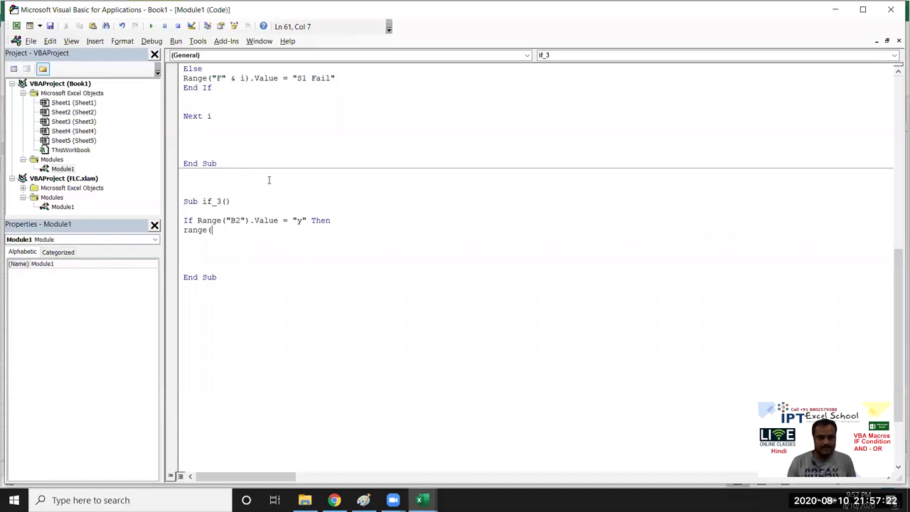
text("f2"))
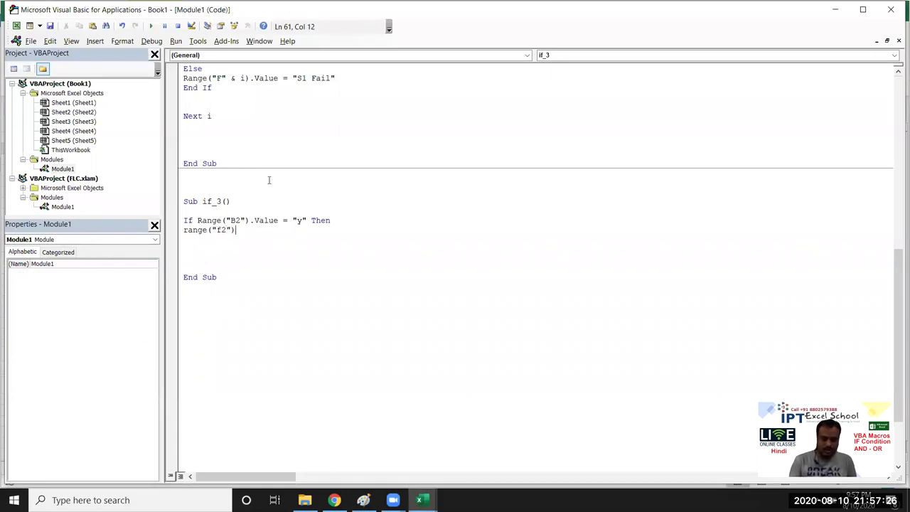
text(.v)
key(Tab)
text(="OK)
key(Return)
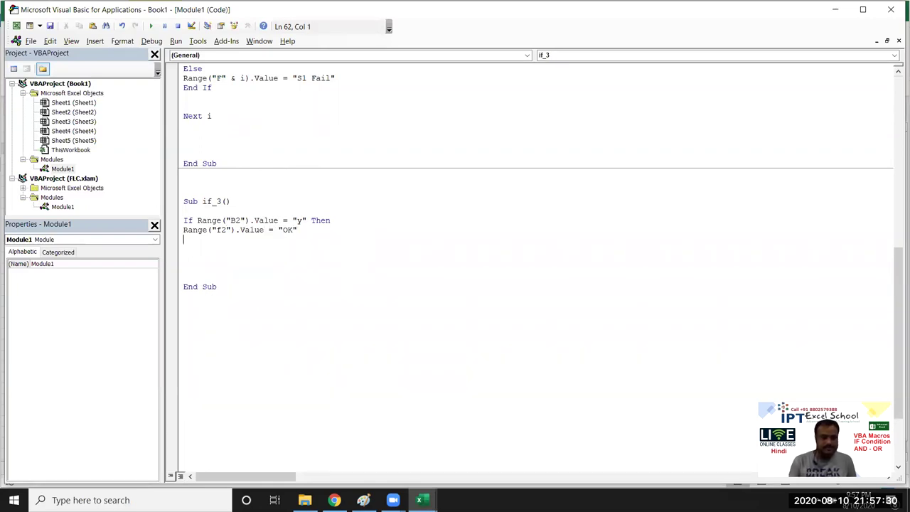
- Add an ElseIf testing C2 for "y", with the F2 "OK" assignment pasted beneath it
text(elseif range()
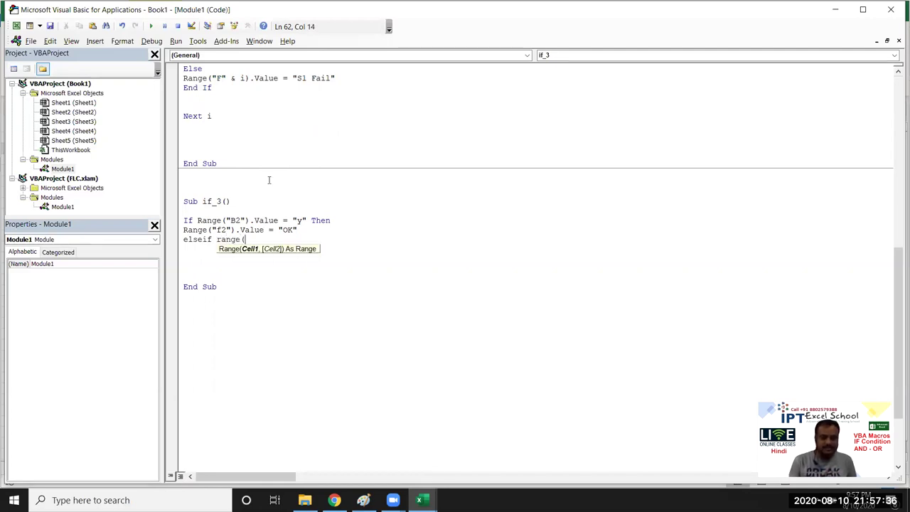
text("C2").Value="y" then)
key(Return)
key(Up)
key(shift+End)
key(ctrl+c)
click(184, 249)
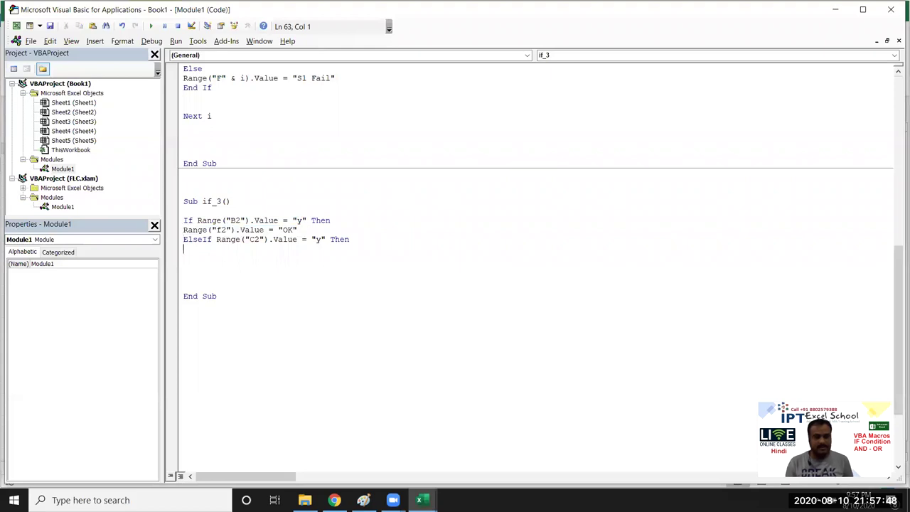
key(ctrl+v)
- Duplicate the ElseIf branch with Ctrl+C/Ctrl+V and change the copies' cell reference to d2
key(Up)
key(Up)
key(shift+Down)
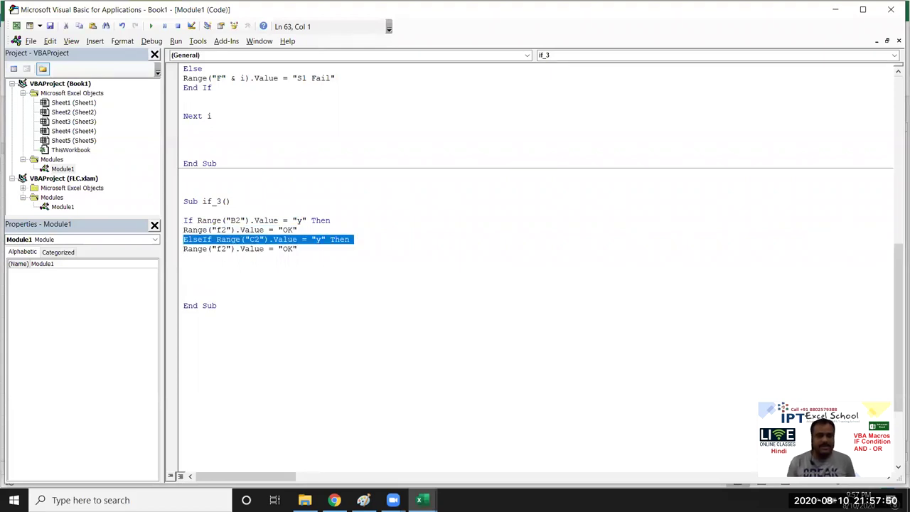
key(shift+Down)
key(ctrl+c)
key(Right)
key(ctrl+v)
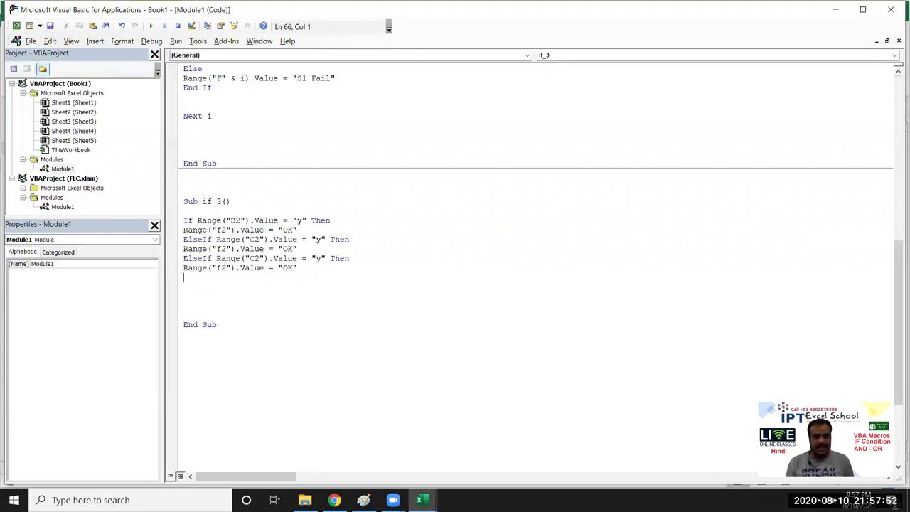
key(ctrl+v)
click(255, 259)
key(BackSpace)
text(d)
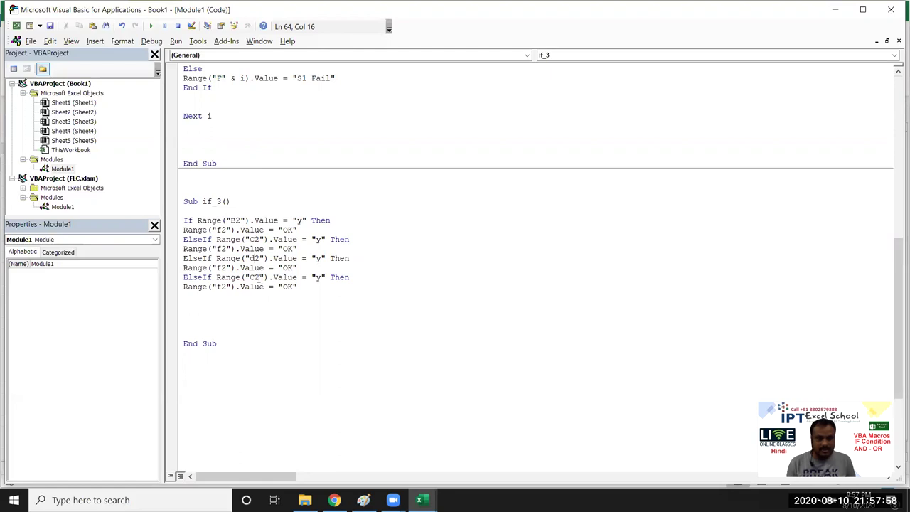
click(255, 277)
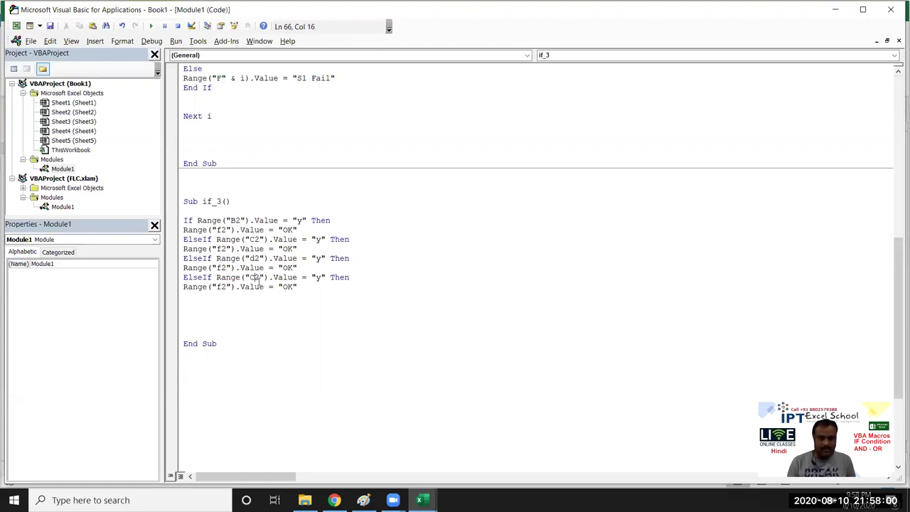
key(BackSpace)
text(d)
- Add an Else branch that sets Range("f2") to "pending"
click(184, 295)
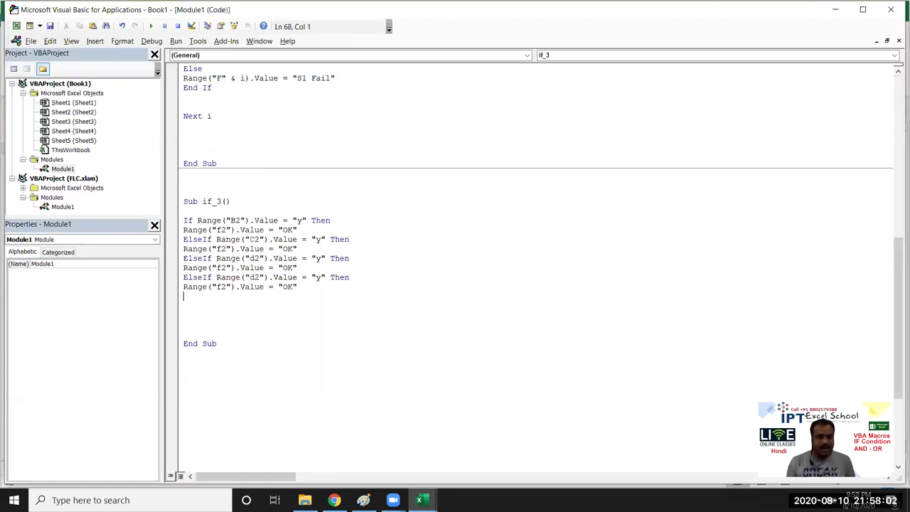
text(else)
key(Return)
key(Up)
key(Up)
key(shift+Down)
key(ctrl+c)
key(Down)
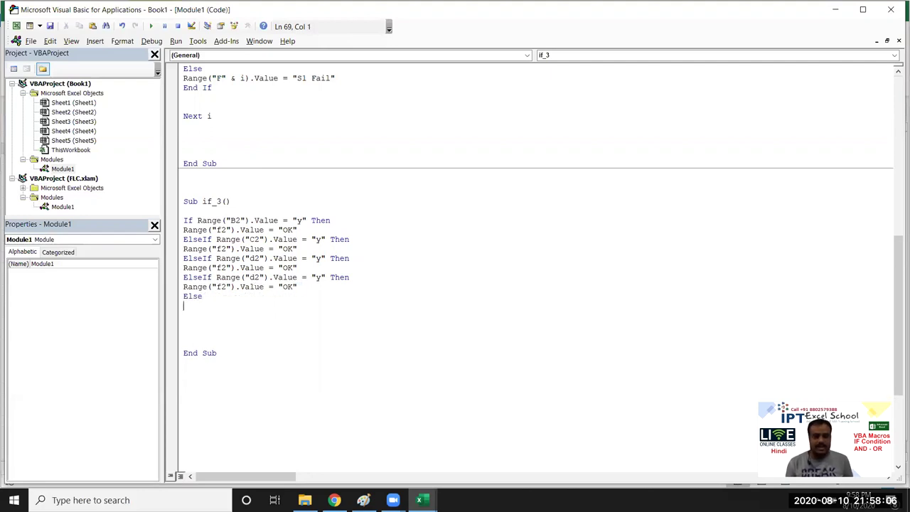
key(ctrl+v)
double_click(290, 305)
text("pendin)
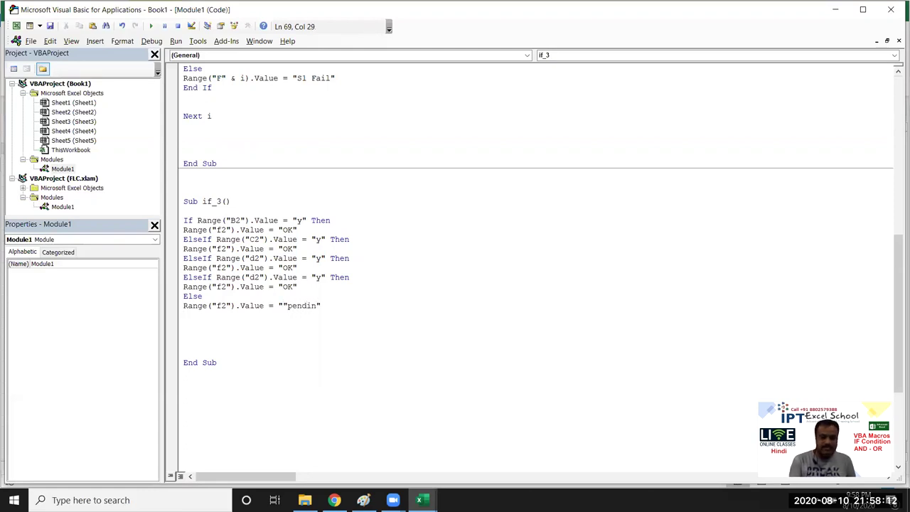
text(g)
key(Return)
key(Return)
key(End)
text(")
key(Return)
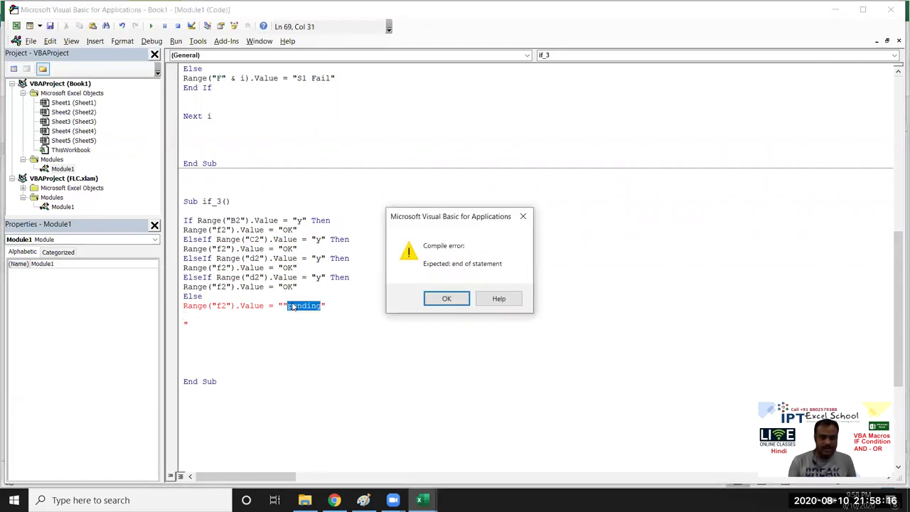
- Close the block with End If and remove the doubled quote before pending
key(Return)
key(Down)
key(Delete)
key(Delete)
text(end if)
key(Return)
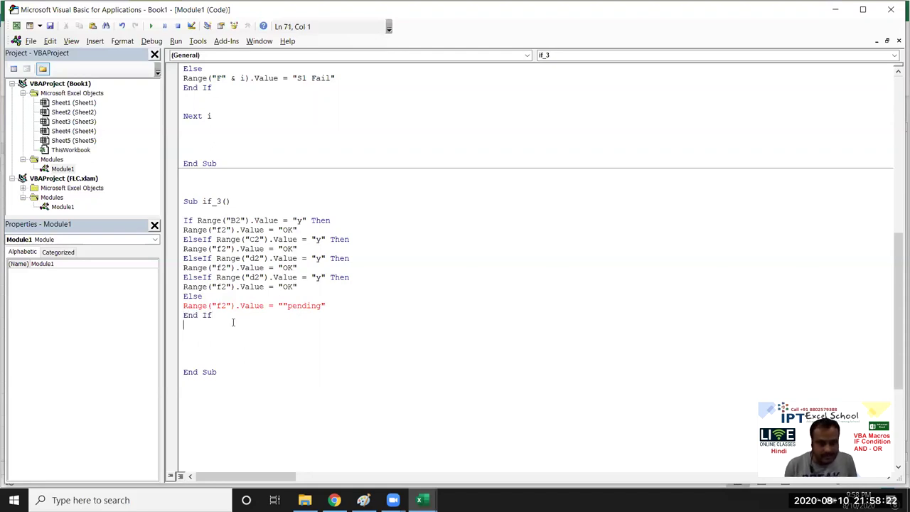
click(288, 307)
key(BackSpace)
click(293, 324)
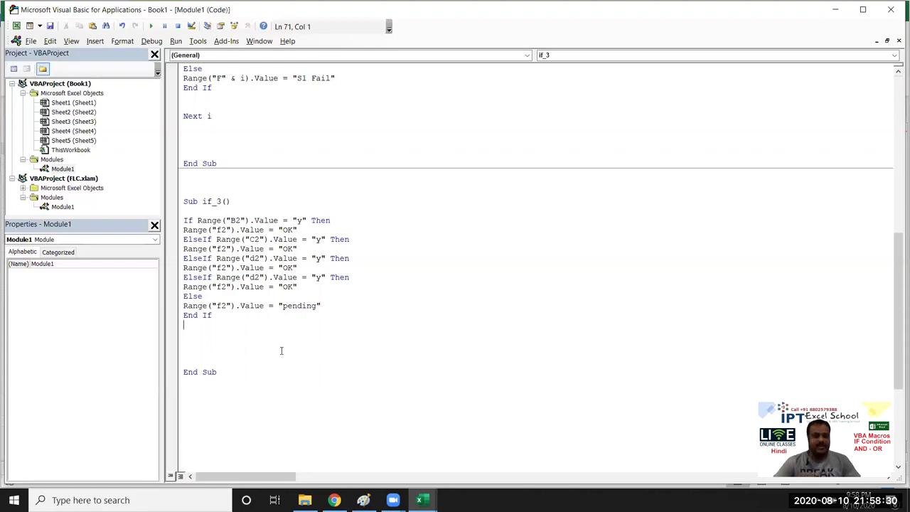
key(alt+F11)
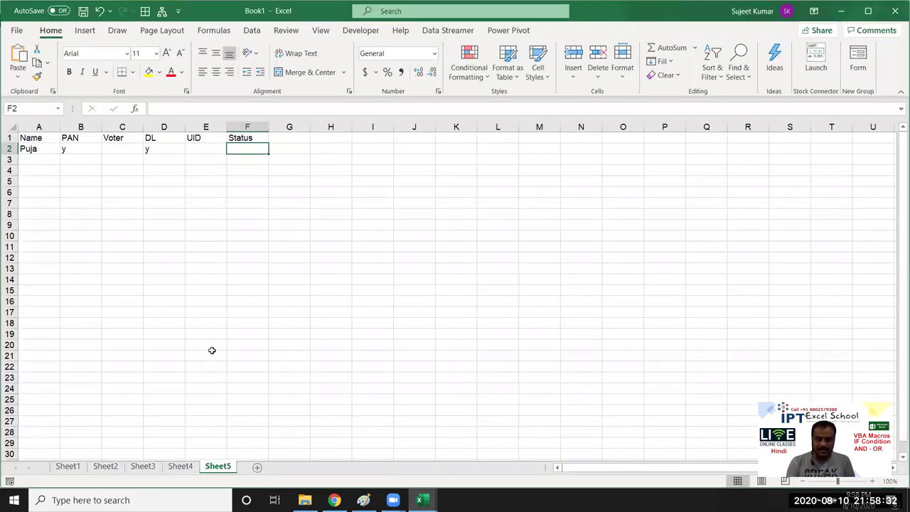
text(=if)
key(Tab)
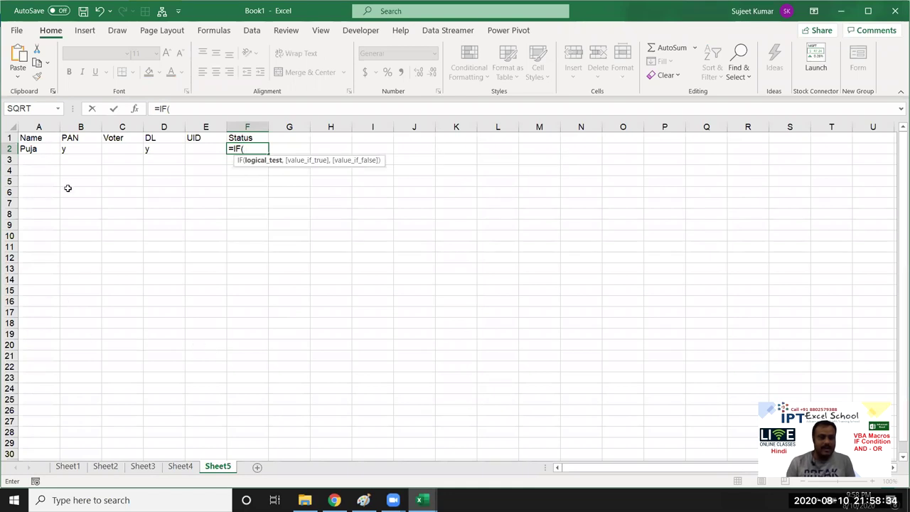
click(71, 152)
text(="y","OK",IF()
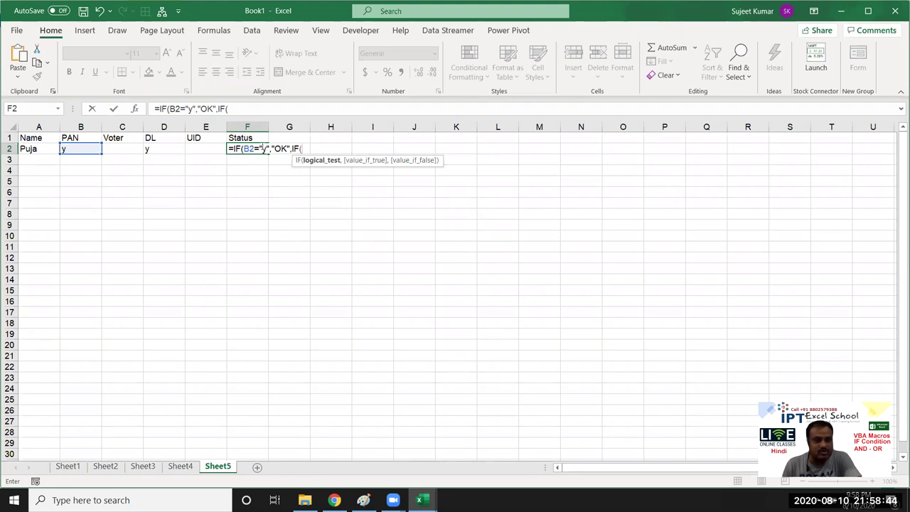
double_click(298, 149)
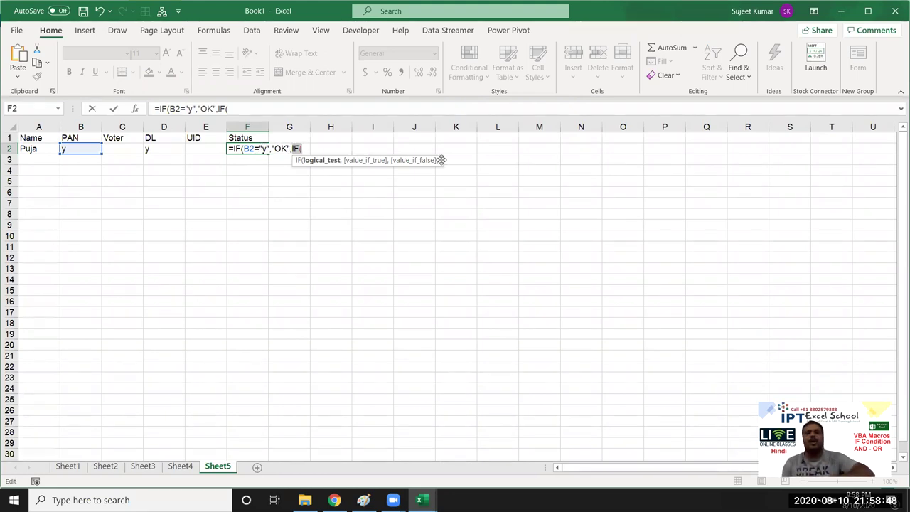
key(Escape)
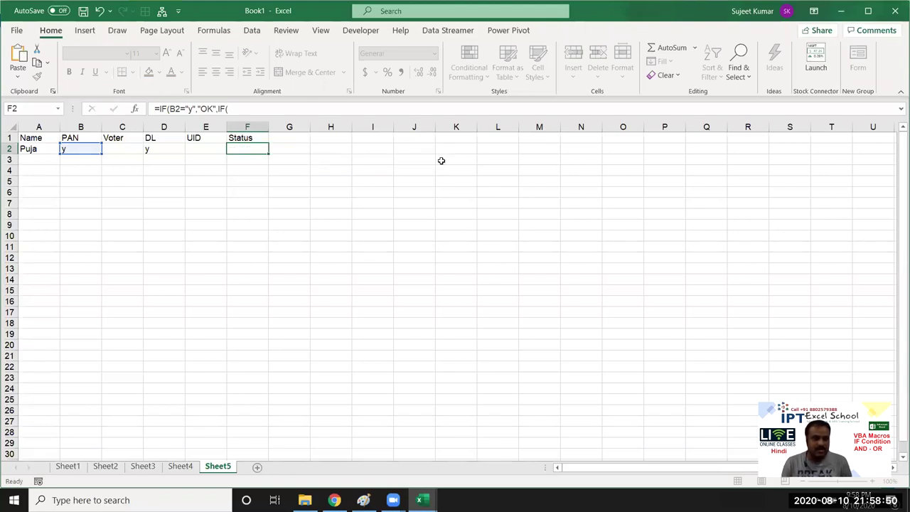
key(alt+F11)
drag(297, 229, 207, 221)
mouse_move(331, 220)
mouse_down()
mouse_move(221, 220)
mouse_move(228, 313)
mouse_up()
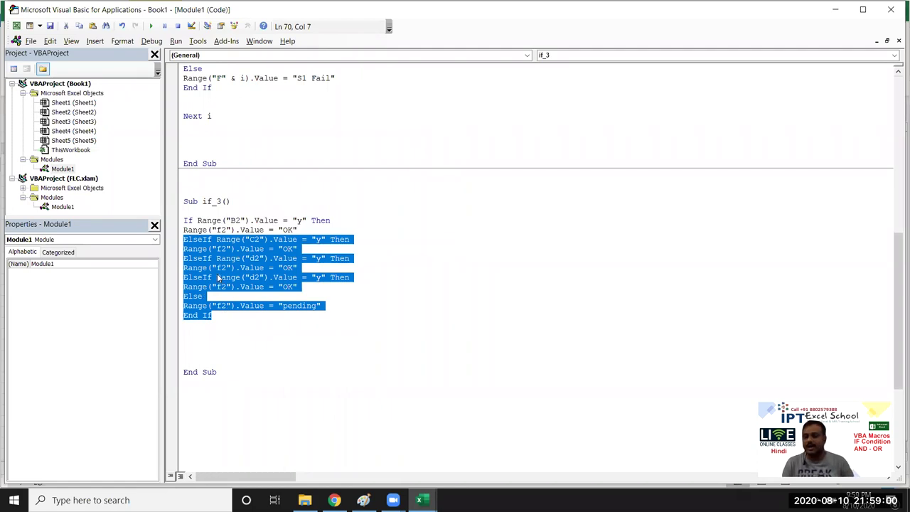
- Highlight if_2's outer If and nested column C If, then if_3's first If and OK lines
scroll(217, 273, up, 6)
scroll(216, 273, up, 4)
drag(182, 173, 367, 182)
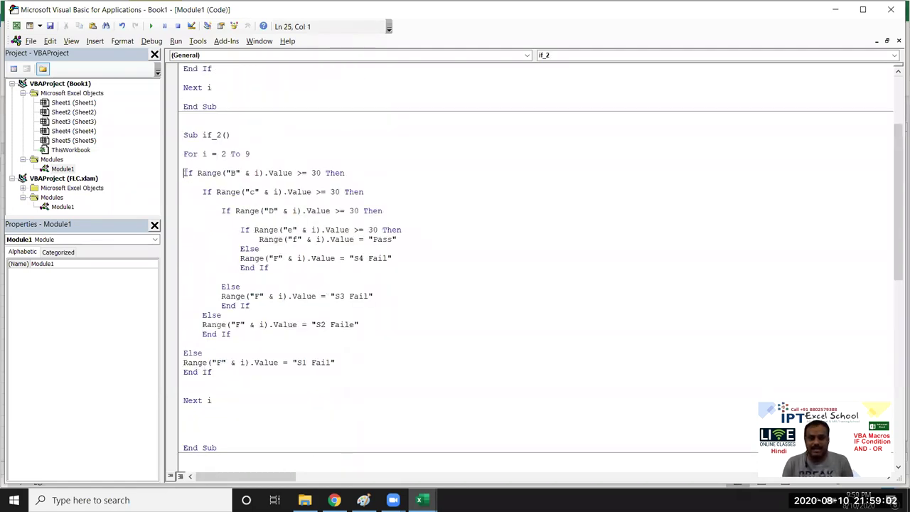
drag(202, 192, 364, 194)
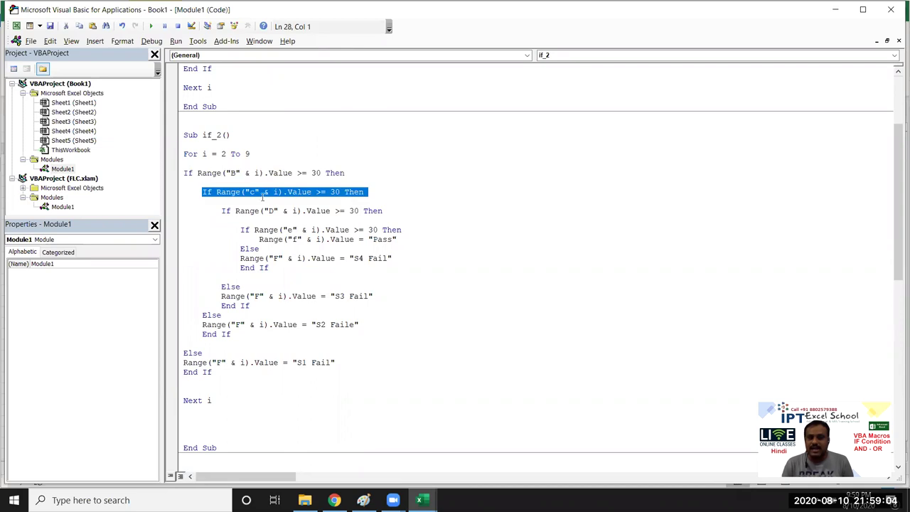
scroll(359, 198, down, 1)
scroll(346, 258, down, 5)
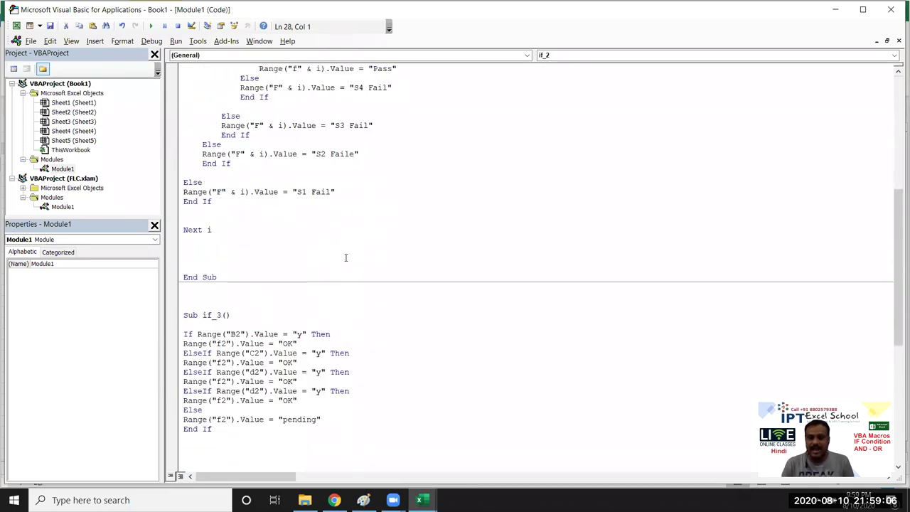
scroll(208, 283, down, 2)
drag(185, 276, 352, 283)
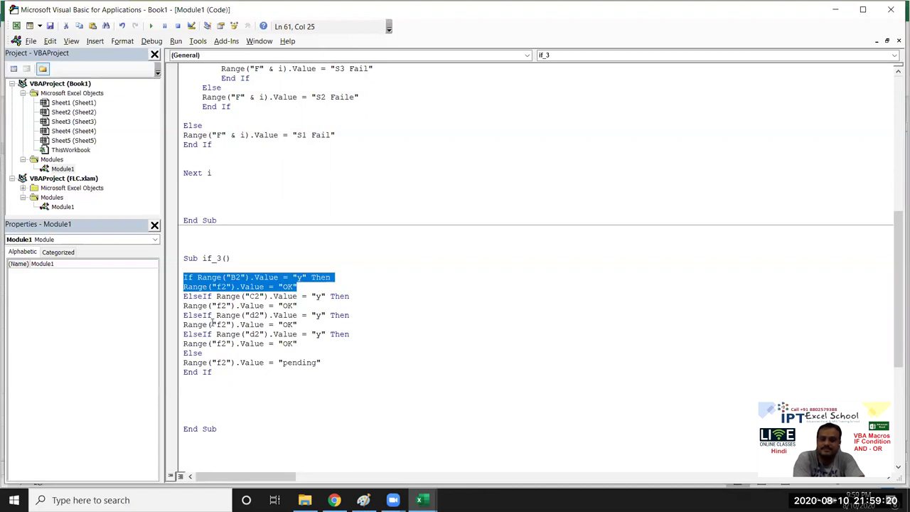
click(261, 378)
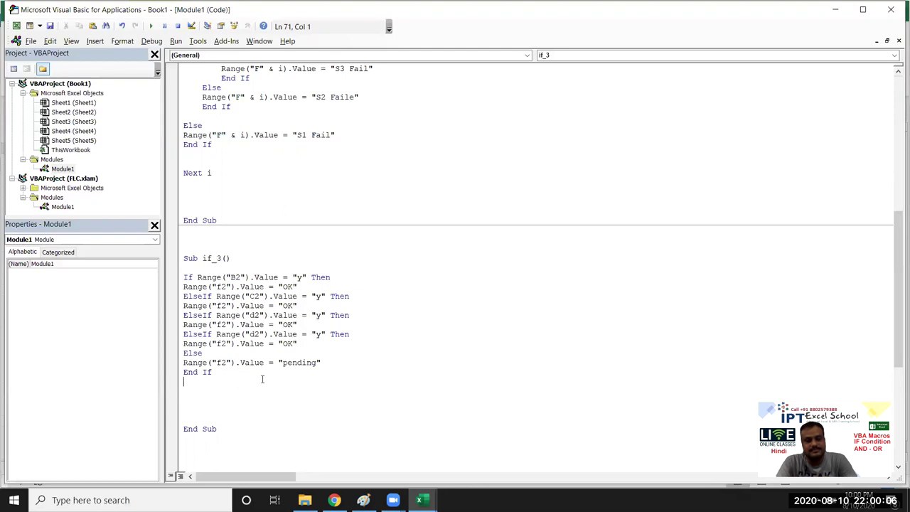
- Select if_3's B2 check, its OK line, and the ElseIf block line by line with Shift+arrows
key(Up)
key(Up)
key(Up)
key(Up)
key(Up)
key(Up)
key(Down)
key(shift+Down)
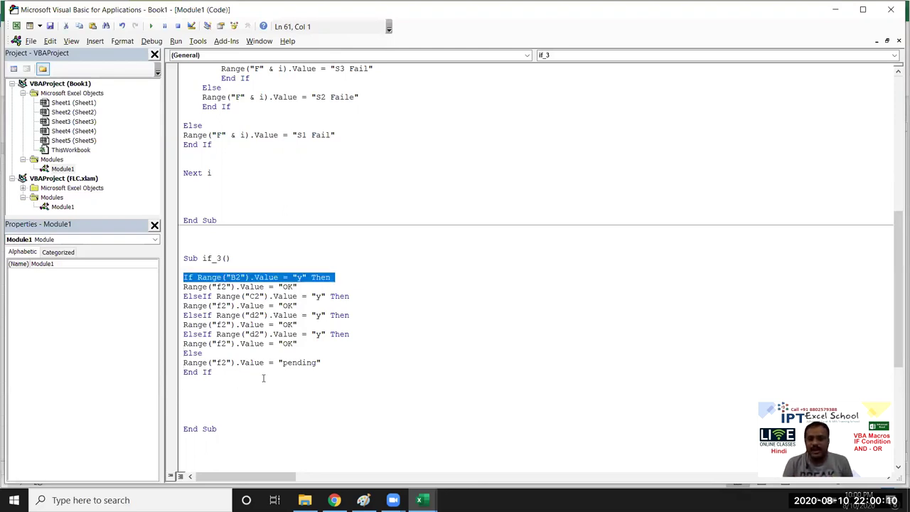
key(shift+Up)
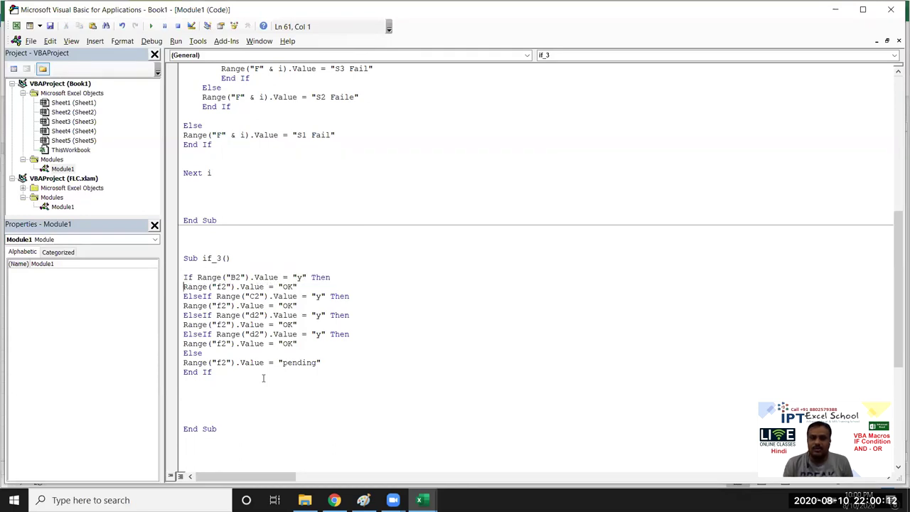
key(Down)
key(shift+Down)
key(Down)
key(shift+Down)
key(shift+Down)
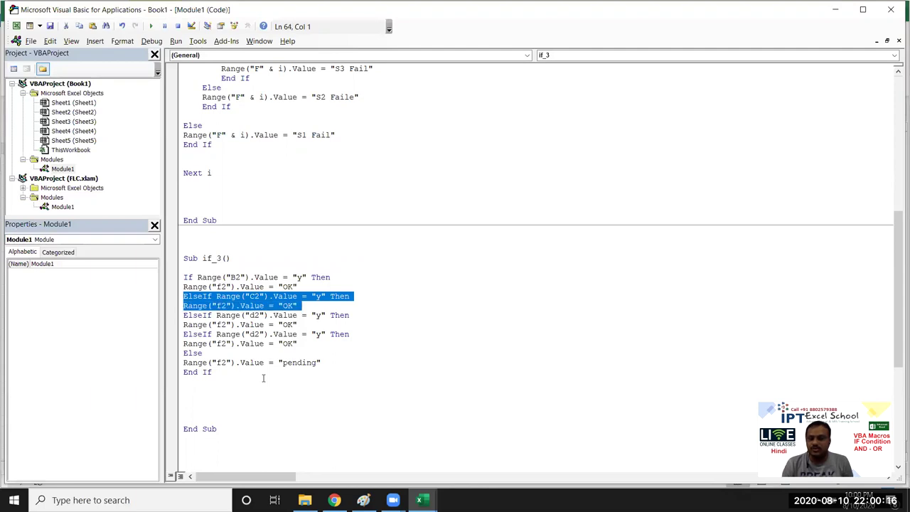
key(shift+Down)
key(shift+Down)
key(shift+Down)
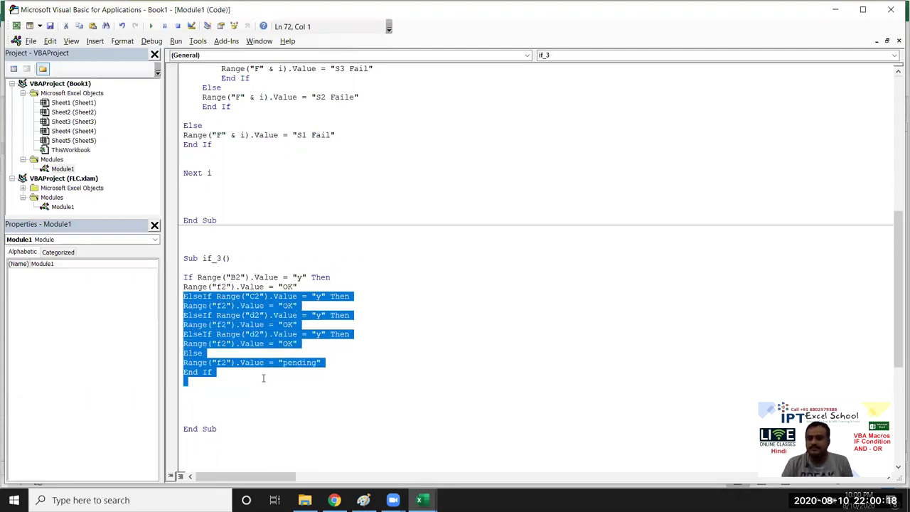
key(Up)
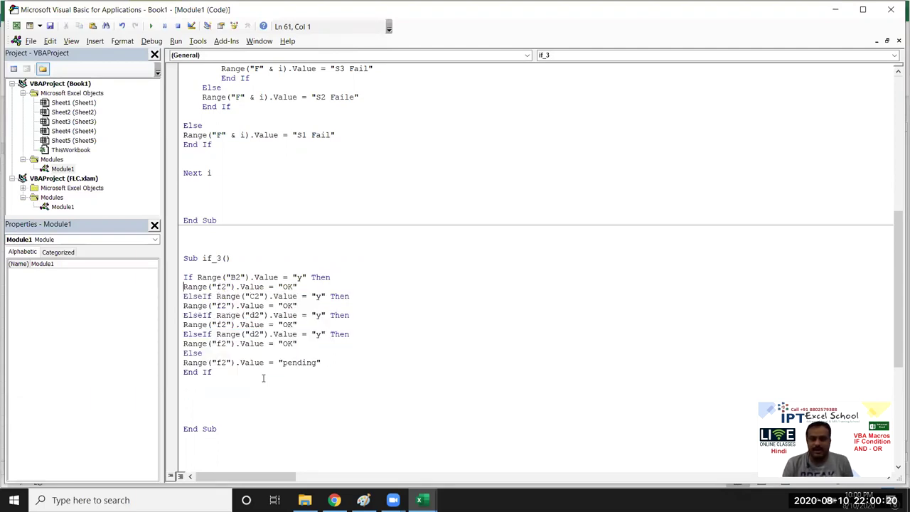
key(Down)
key(shift+Down)
key(Up)
- In Excel, draft =IF(B2="y","OK",IF in F2, trim the nested IF, then discard it with Esc
key(alt+F11)
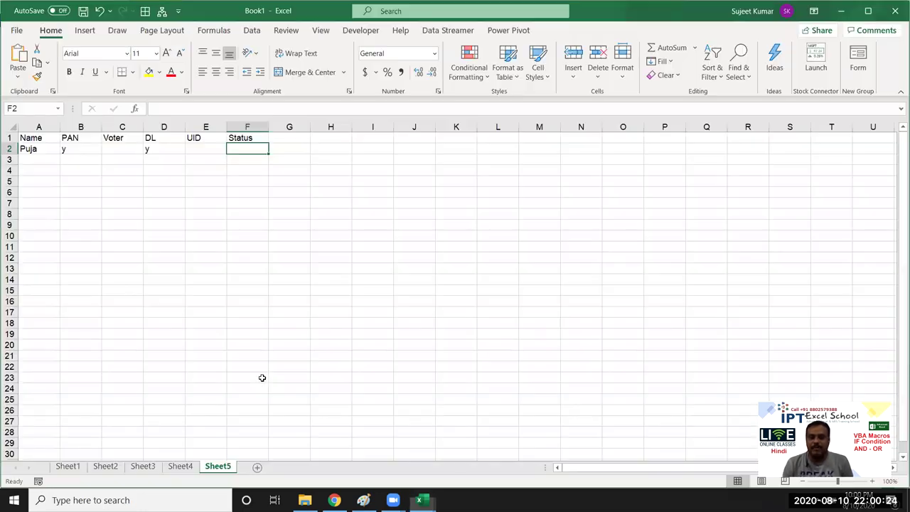
key(Down)
text(=IF()
key(Left)
key(Left)
key(Left)
key(Left)
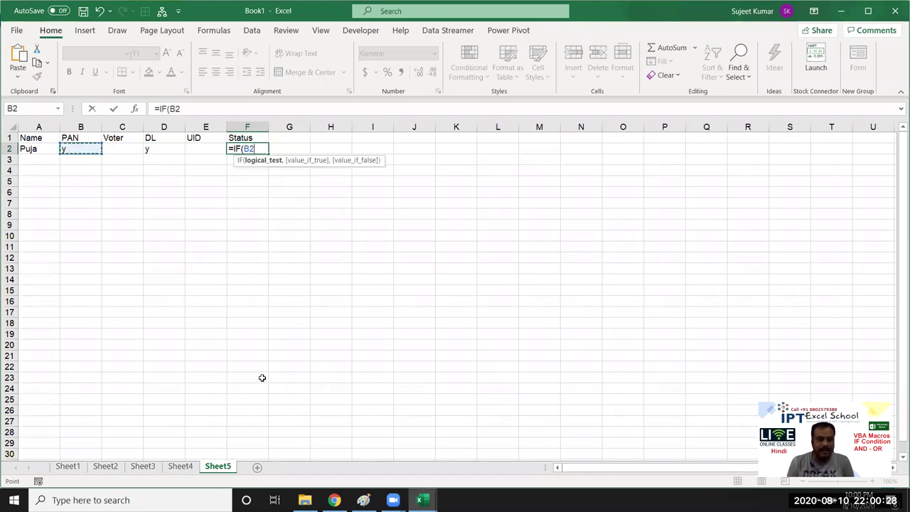
text(="y",)
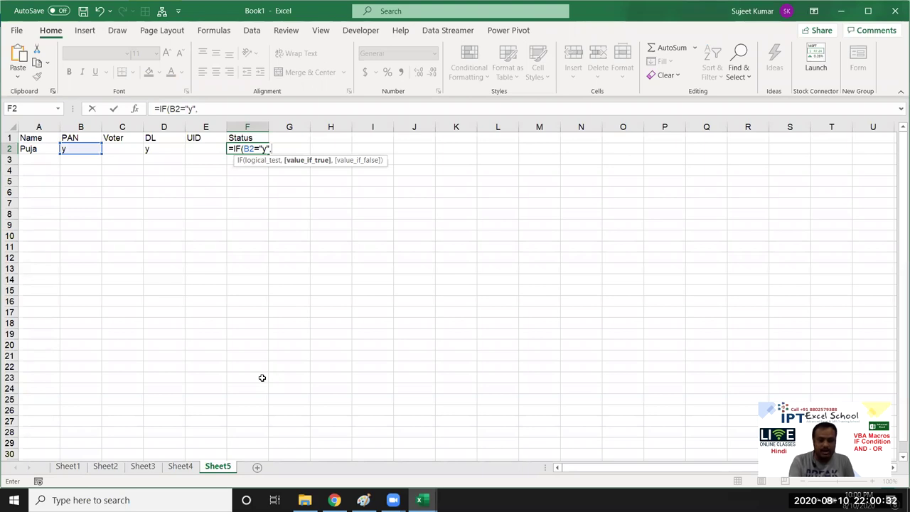
text("OK",)
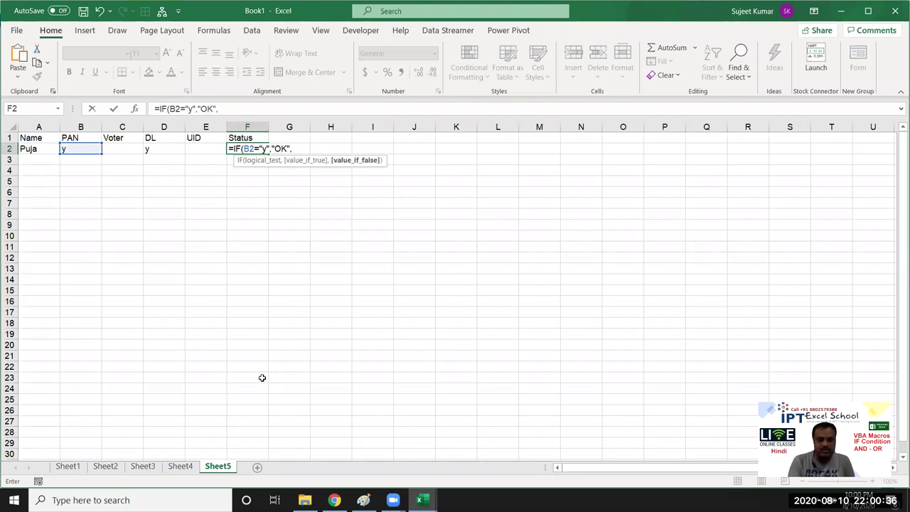
text(if)
key(Tab)
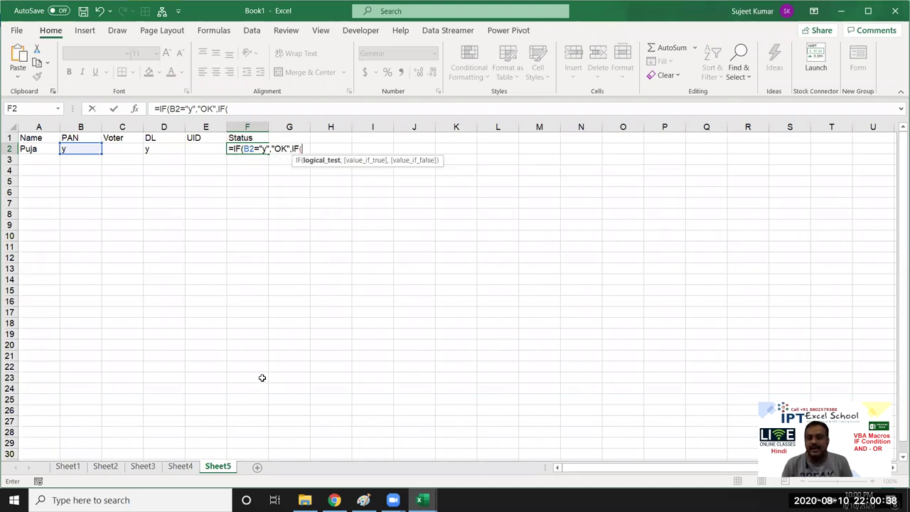
key(BackSpace)
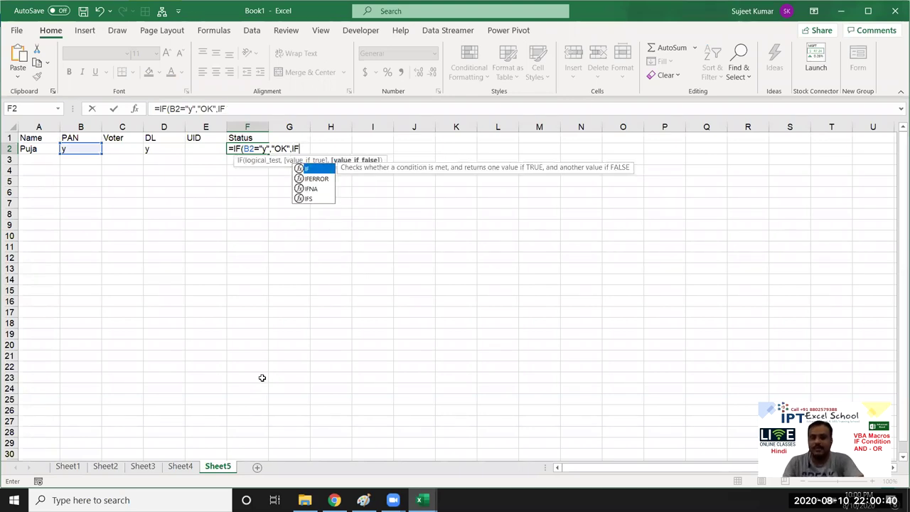
key(BackSpace)
key(BackSpace)
key(BackSpace)
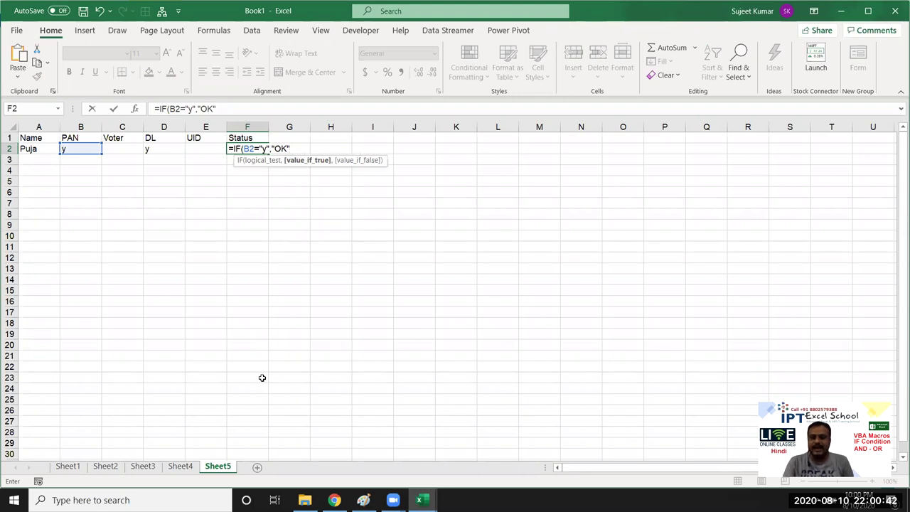
key(Escape)
key(alt+F11)
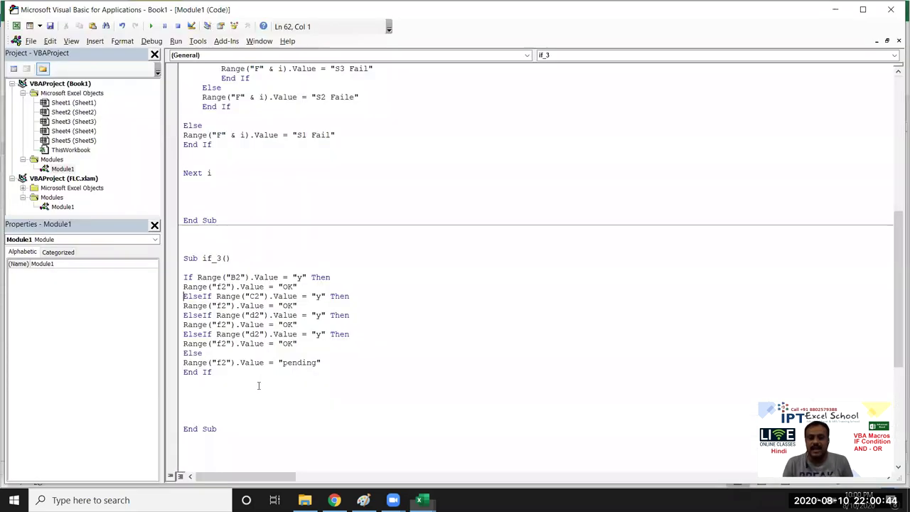
key(shift+Right)
key(shift+Right)
key(shift+Right)
key(shift+Right)
key(shift+Right)
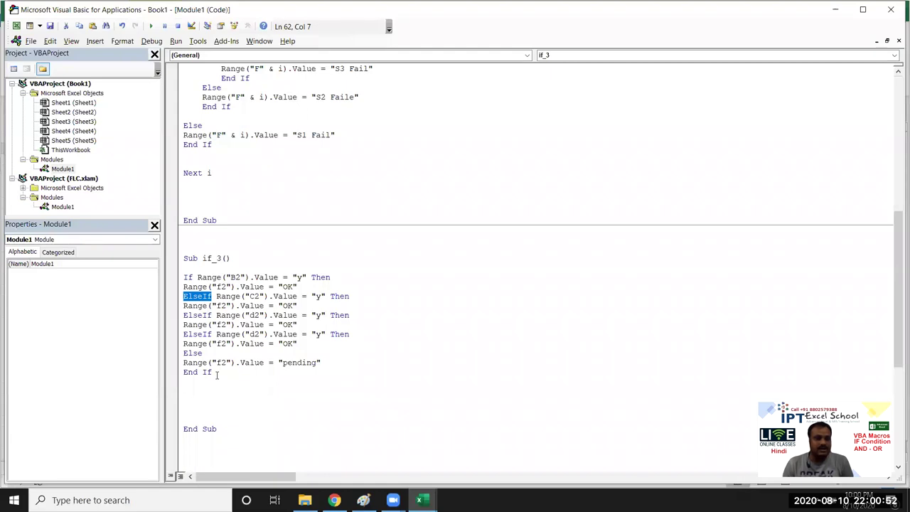
drag(214, 371, 183, 372)
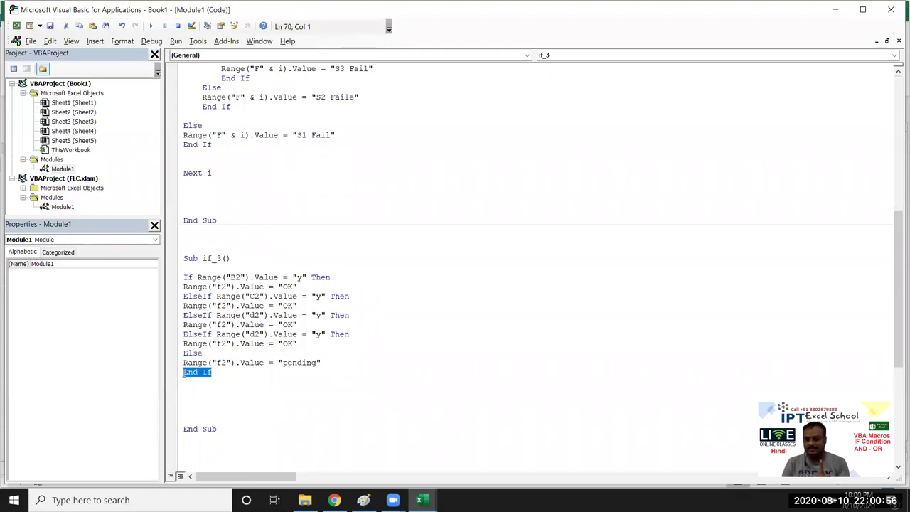
double_click(189, 278)
click(187, 316)
click(186, 333)
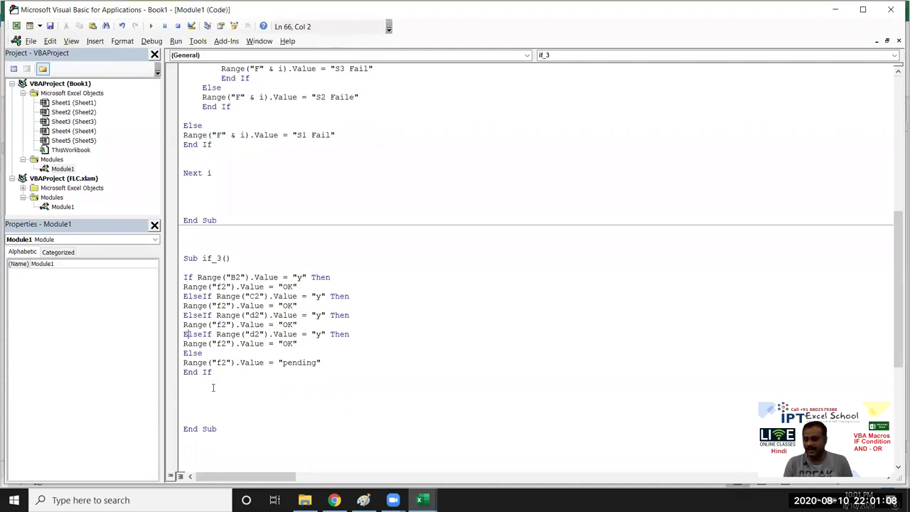
scroll(213, 389, up, 2)
scroll(213, 388, up, 3)
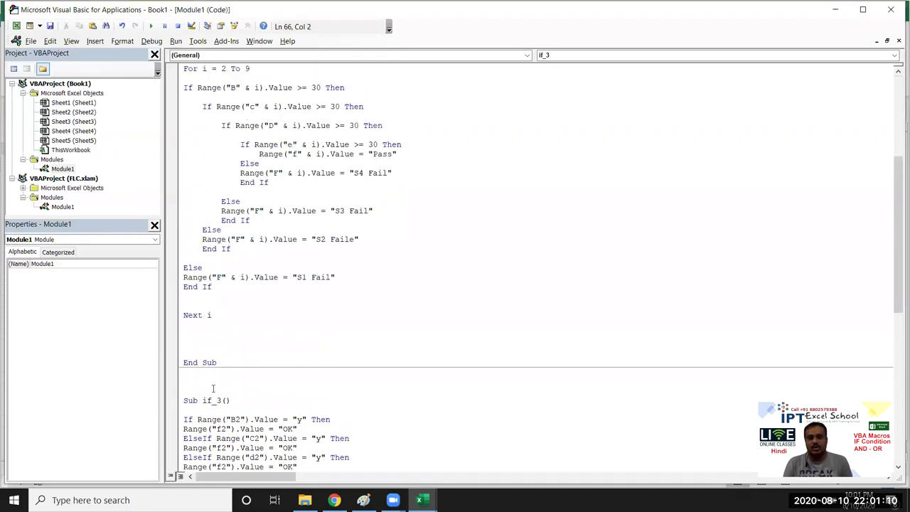
scroll(213, 388, down, 5)
scroll(212, 388, up, 5)
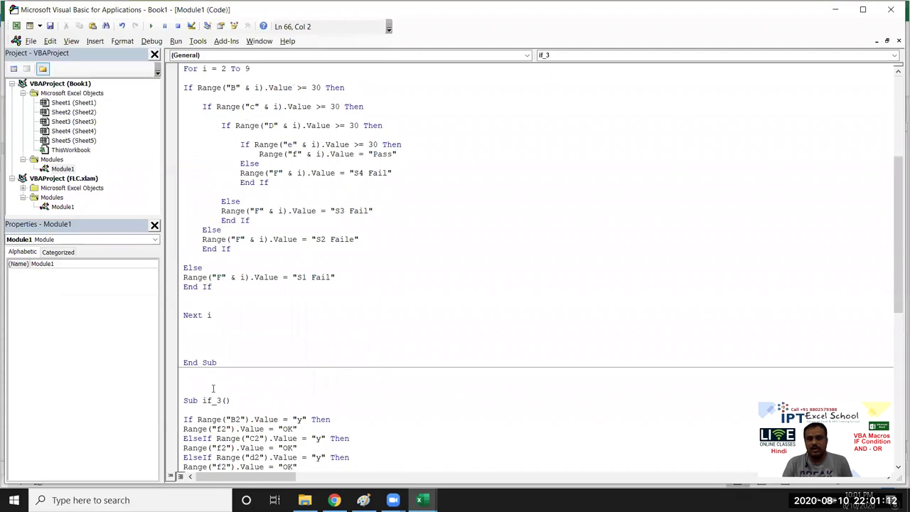
scroll(213, 388, up, 1)
scroll(213, 388, up, 1)
scroll(212, 389, down, 1)
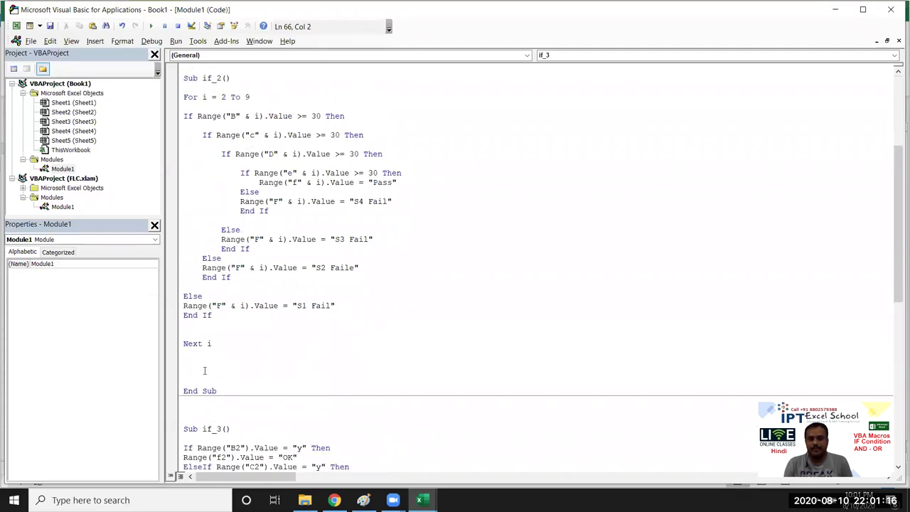
scroll(207, 370, down, 2)
scroll(209, 370, down, 2)
scroll(214, 370, down, 2)
scroll(214, 370, down, 3)
scroll(213, 369, up, 5)
scroll(212, 369, down, 8)
scroll(212, 369, down, 2)
scroll(212, 369, down, 1)
scroll(211, 370, up, 4)
scroll(211, 370, up, 1)
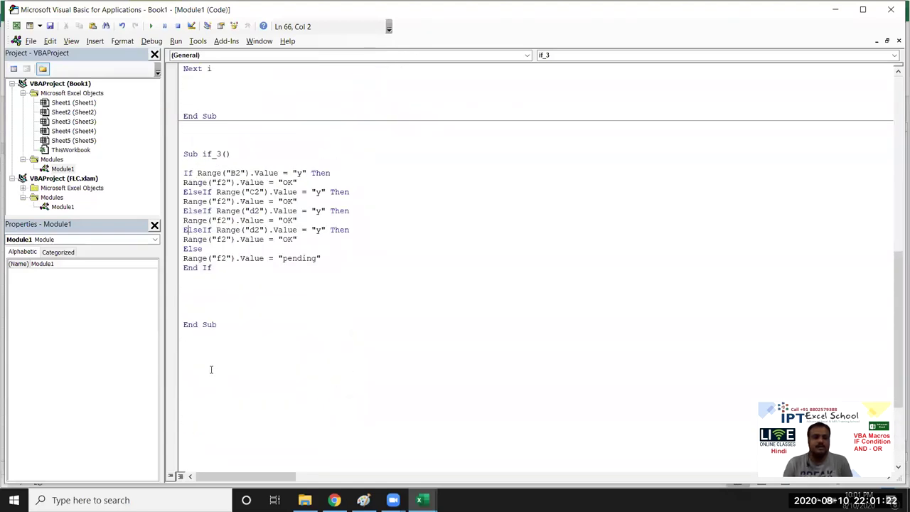
scroll(211, 370, up, 3)
scroll(210, 369, up, 8)
scroll(208, 368, up, 7)
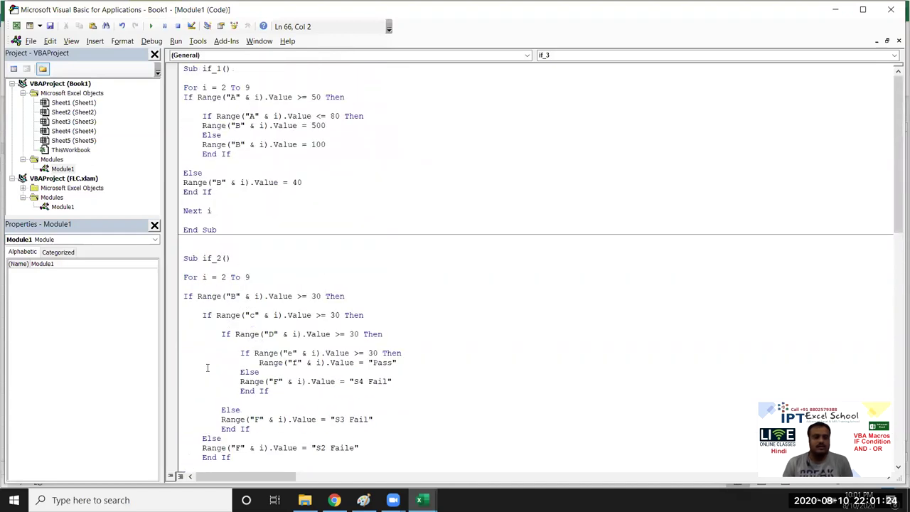
scroll(206, 367, down, 2)
scroll(203, 367, down, 3)
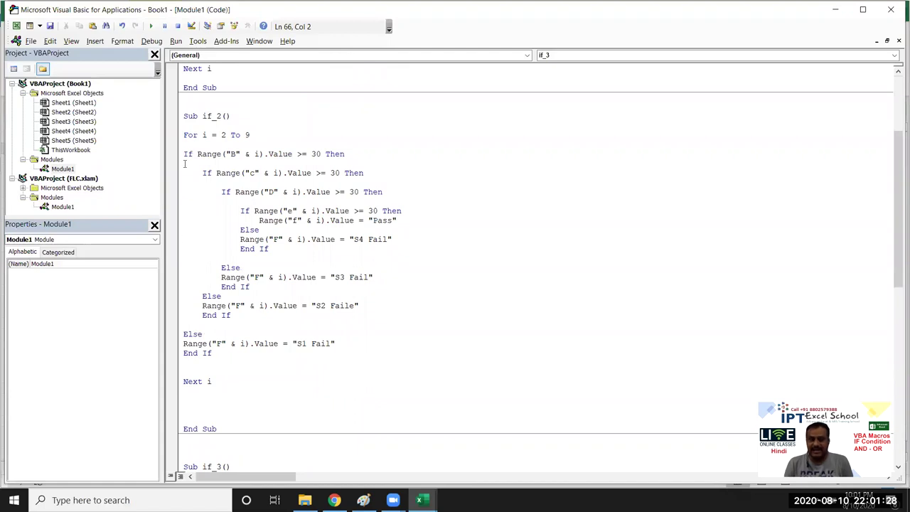
drag(183, 146, 235, 250)
scroll(203, 353, down, 5)
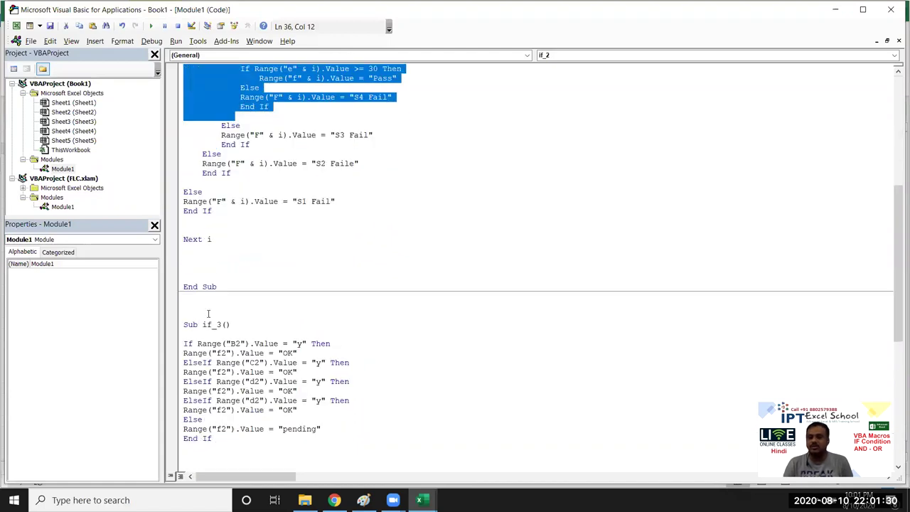
drag(203, 354, 240, 418)
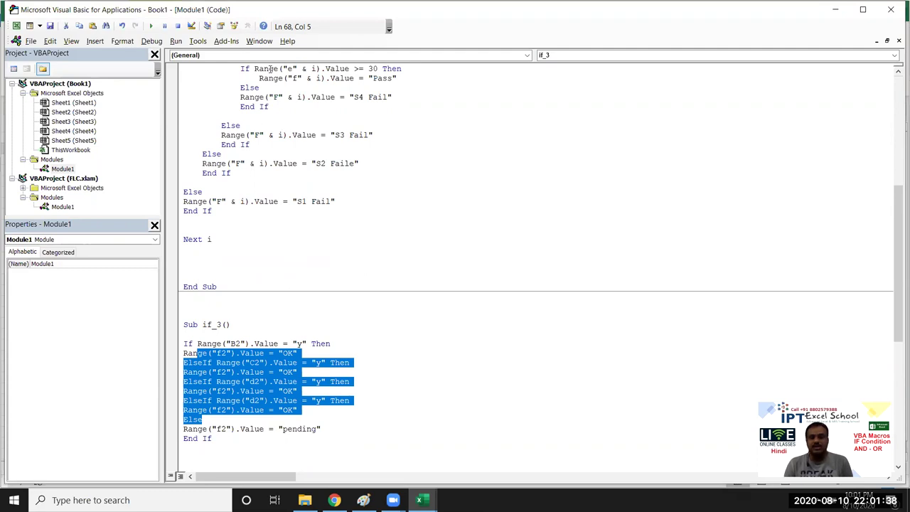
- Minimize all windows with Win+D to reveal the desktop
key(super+d)
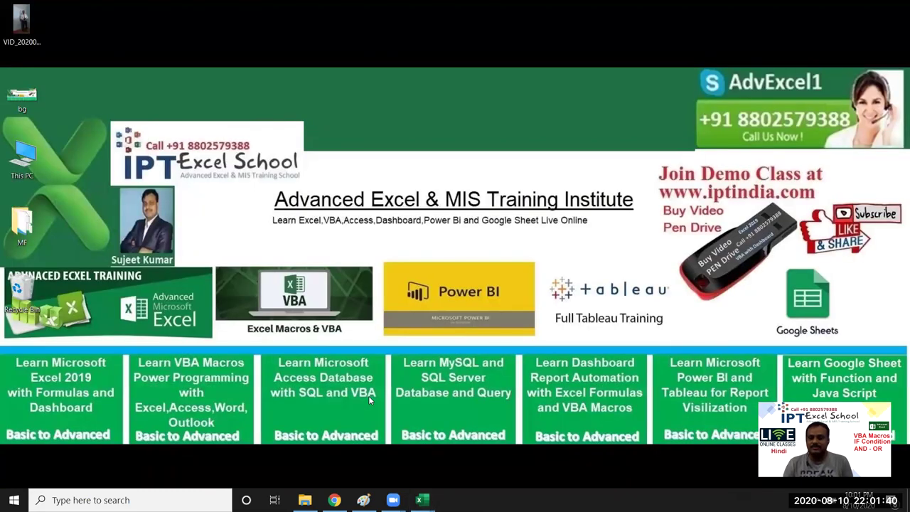